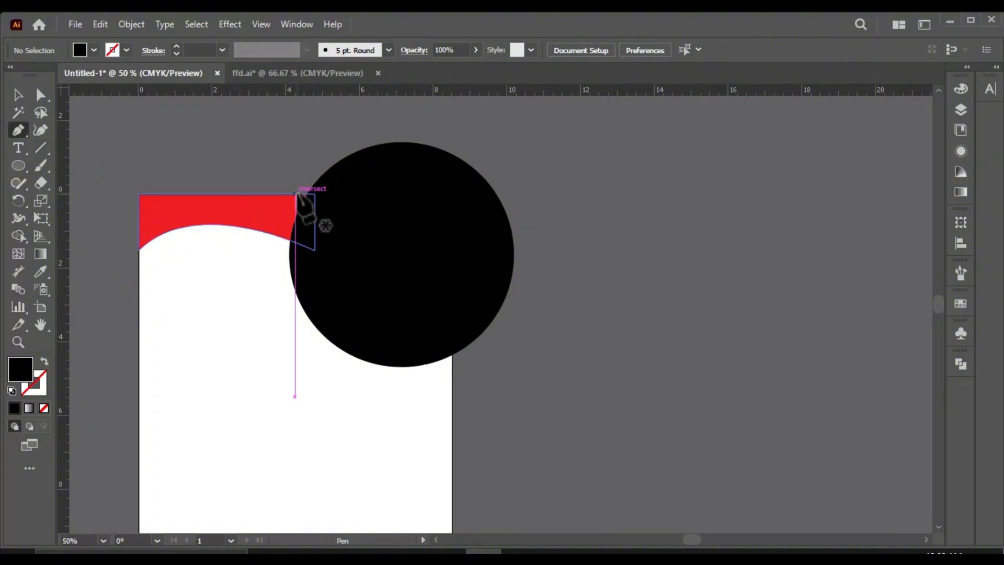
# Step: Draw a closed Pen tool polygon covering the part of the black circle that extends beyond the page's top-right corner
pyautogui.moveTo(296, 194); pyautogui.dragTo(323, 97)
pyautogui.click(561, 131)
pyautogui.click(556, 303)
pyautogui.click(506, 373)
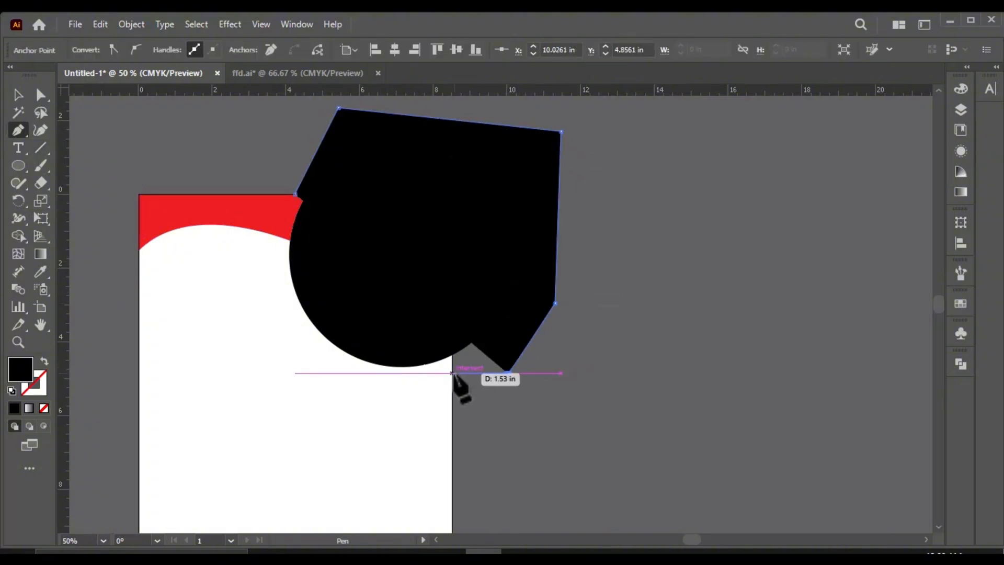
pyautogui.click(451, 373)
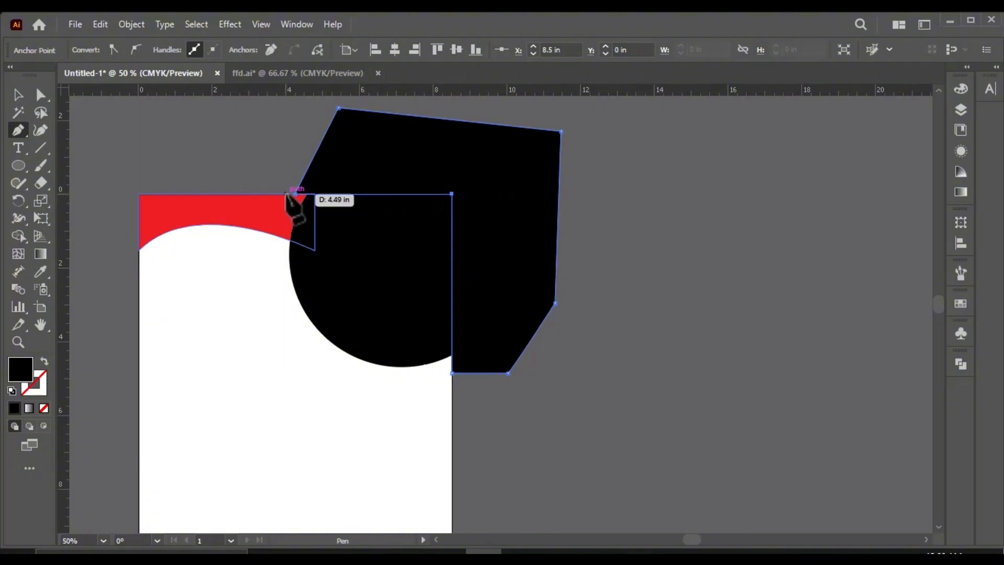
# Step: Split the black circle along the page edges by using Shape Builder on the circle and the polygon
pyautogui.click(18, 95)
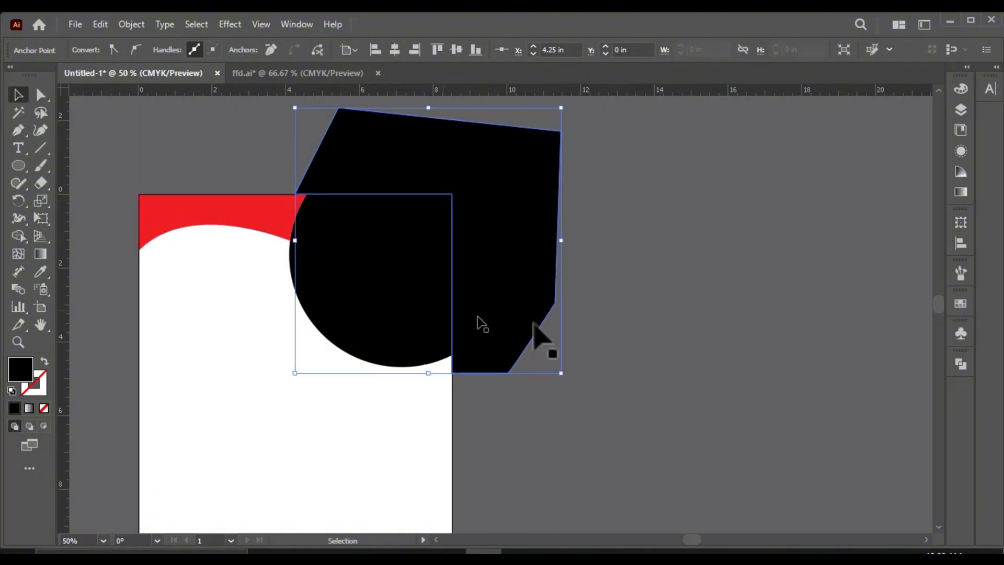
pyautogui.scroll(-2, 579, 302)
pyautogui.click(572, 294)
pyautogui.click(523, 276)
pyautogui.keyDown('shift'); pyautogui.click(451, 282); pyautogui.keyUp('shift')
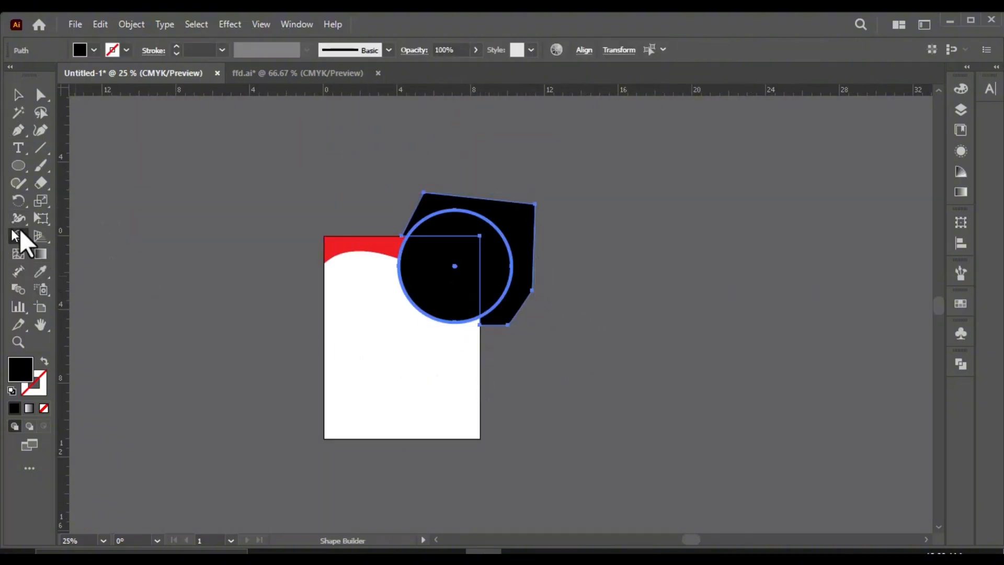
pyautogui.click(19, 95)
pyautogui.scroll(2, 523, 242)
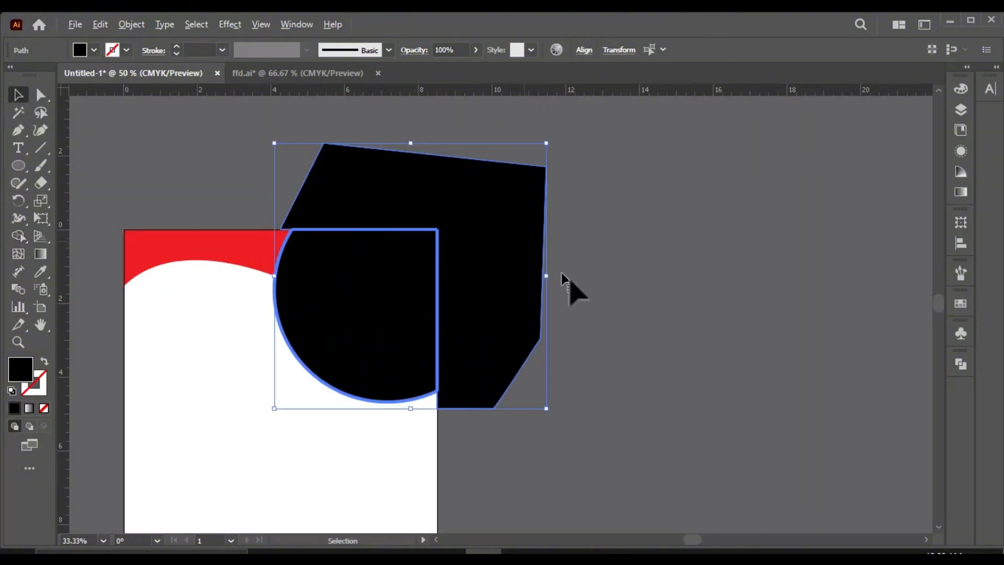
# Step: Delete the leftover black piece outside the page, keeping only the trimmed circle
pyautogui.click(600, 313)
pyautogui.click(535, 334)
pyautogui.press('Delete')
pyautogui.scroll(2, 439, 232)
pyautogui.scroll(-3, 471, 229)
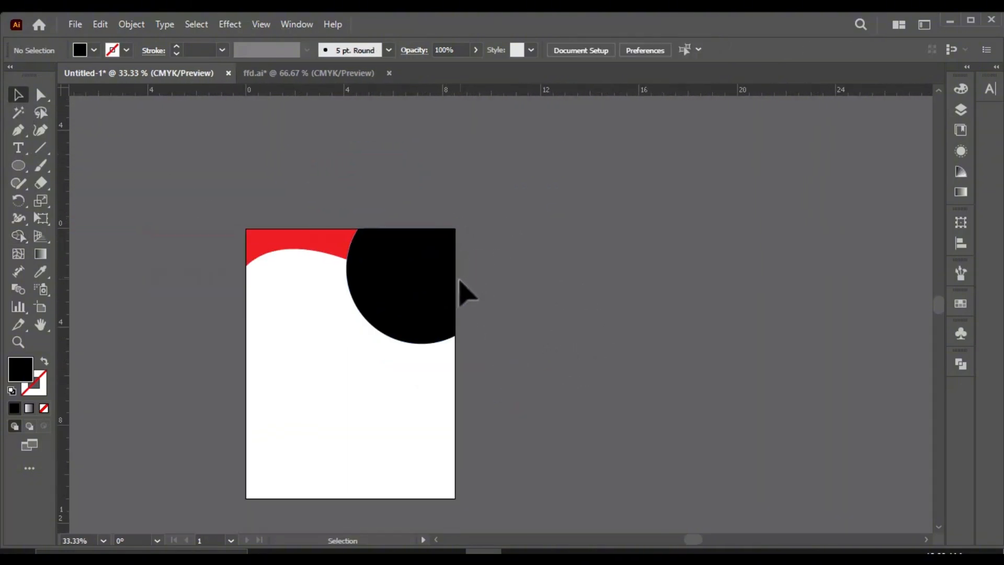
pyautogui.click(429, 313)
pyautogui.click(520, 366)
# Step: Bring the milkshake photo from the ffd.ai document into the Untitled-1 document
pyautogui.scroll(1, 413, 323)
pyautogui.click(452, 335)
pyautogui.click(282, 72)
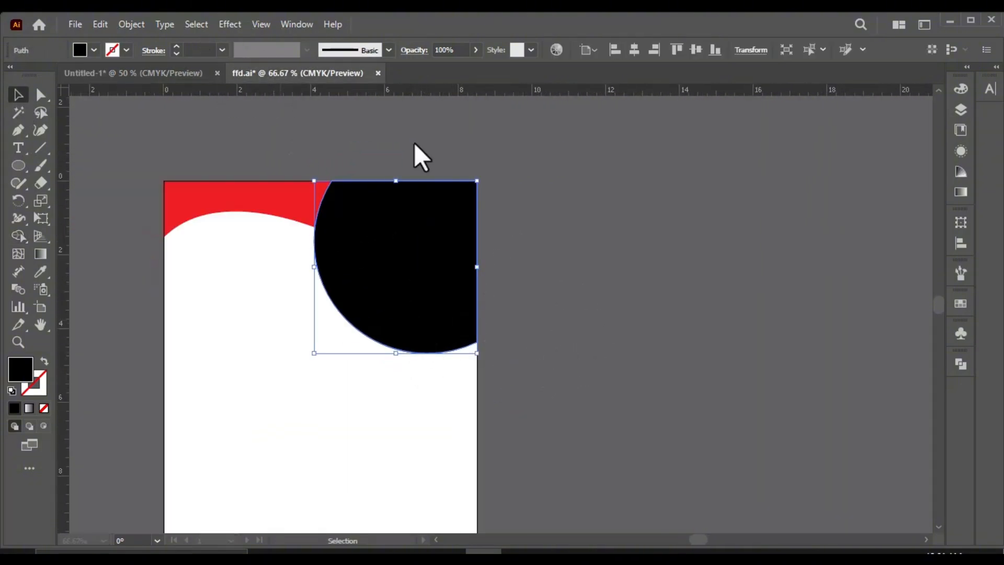
pyautogui.moveTo(810, 171); pyautogui.dragTo(178, 81)
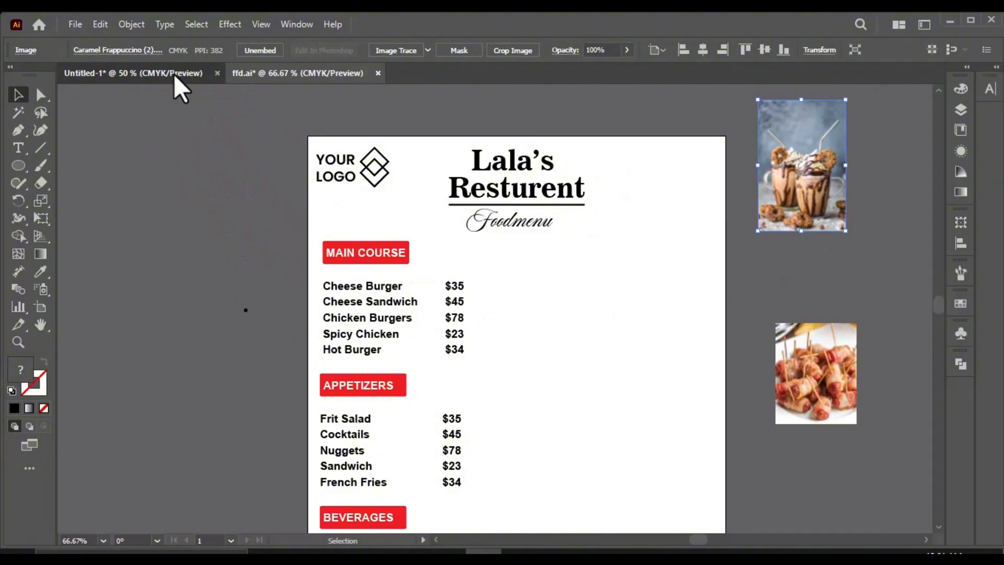
# Step: Enlarge the milkshake photo to about 4.6 by 6.8 in and position it over the trimmed black circle
pyautogui.moveTo(831, 178); pyautogui.dragTo(689, 335)
pyautogui.moveTo(589, 296); pyautogui.dragTo(684, 432)
pyautogui.moveTo(660, 349); pyautogui.dragTo(444, 285)
pyautogui.moveTo(469, 369); pyautogui.dragTo(438, 322)
pyautogui.keyDown('shift'); pyautogui.click(440, 324); pyautogui.keyUp('shift')
# Step: Arrange the milkshake photo behind the trimmed circle and make a clipping mask from the two
pyautogui.rightClick(368, 304)
pyautogui.moveTo(477, 477)
pyautogui.click(540, 473)
pyautogui.rightClick(463, 335)
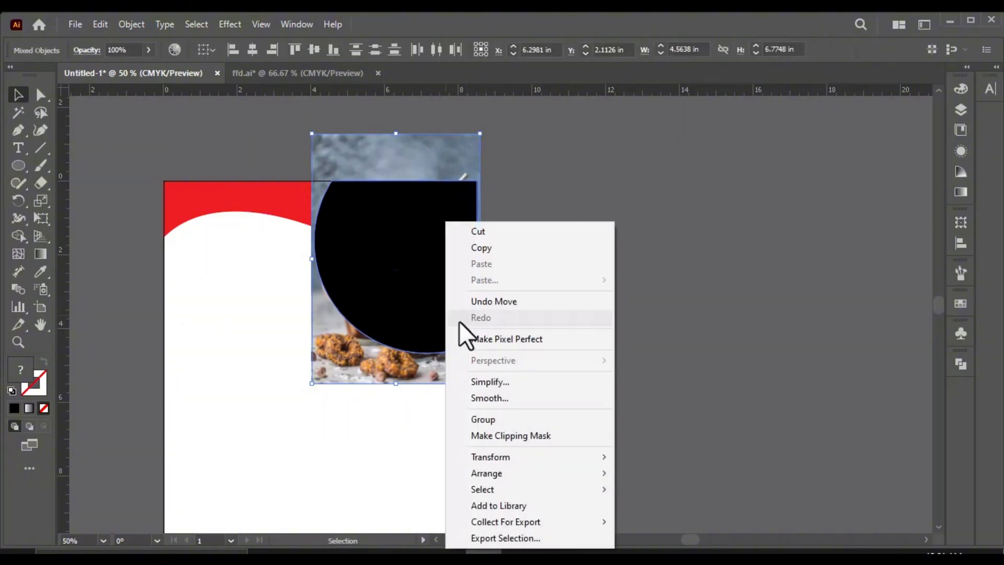
pyautogui.click(531, 436)
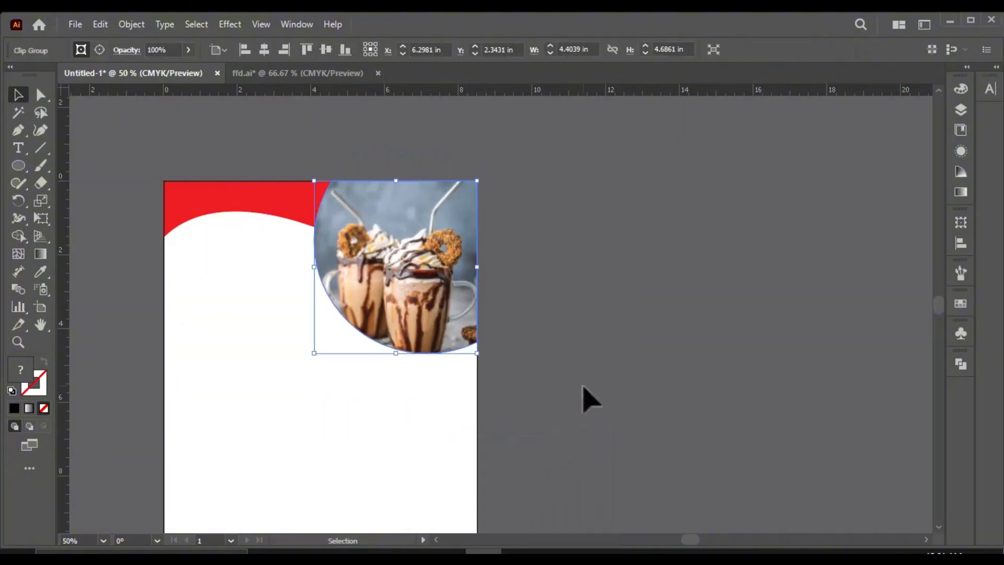
# Step: Apply a Multiply drop shadow to the clipped photo with 75% opacity, X offset -0.125 in, Y offset 0 in and blur 0.0694 in
pyautogui.click(230, 24)
pyautogui.moveTo(296, 194)
pyautogui.click(426, 193)
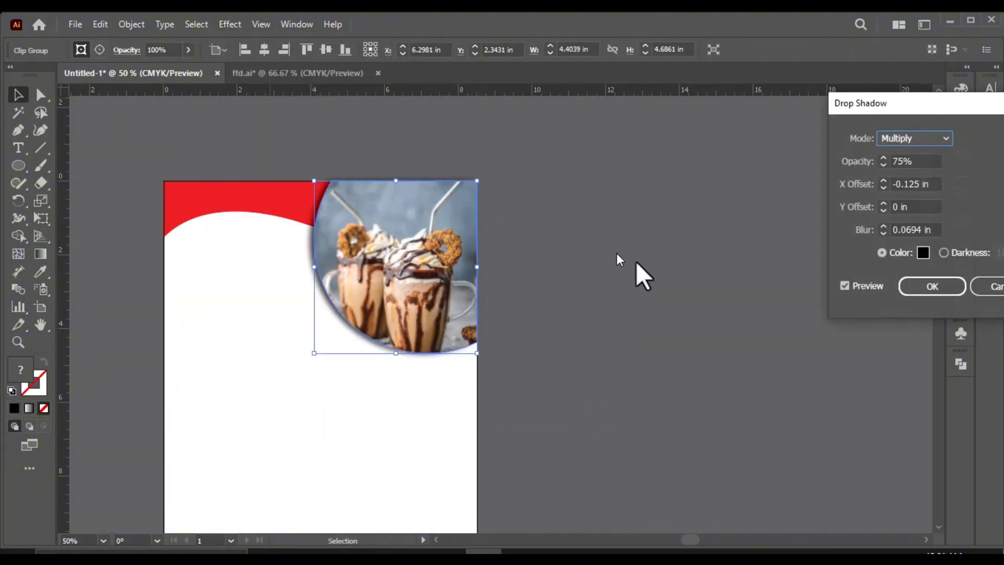
pyautogui.click(921, 287)
pyautogui.click(586, 416)
pyautogui.scroll(-1, 356, 269)
pyautogui.scroll(2, 263, 237)
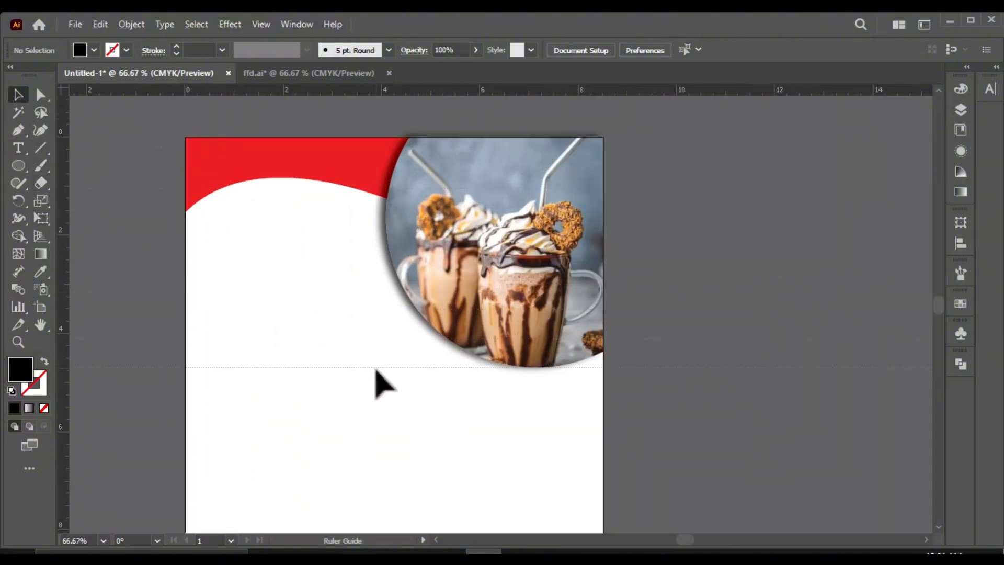
# Step: Place a horizontal ruler guide just below the clipped photo and vertical guides slightly inside the left and right page edges
pyautogui.click(376, 371)
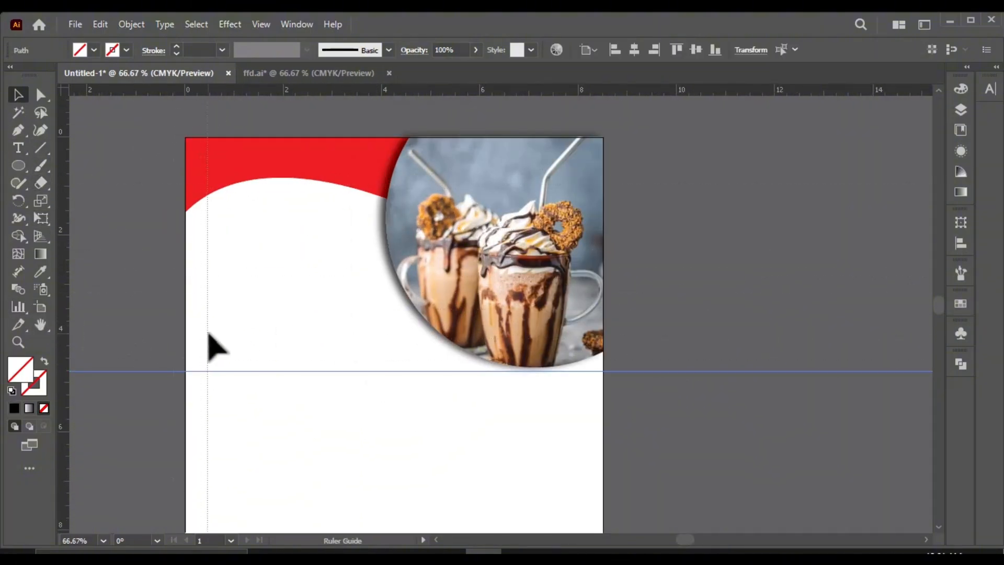
pyautogui.moveTo(208, 333); pyautogui.dragTo(208, 332)
pyautogui.scroll(-1, 235, 117)
pyautogui.scroll(1, 300, 366)
pyautogui.scroll(-2, 340, 246)
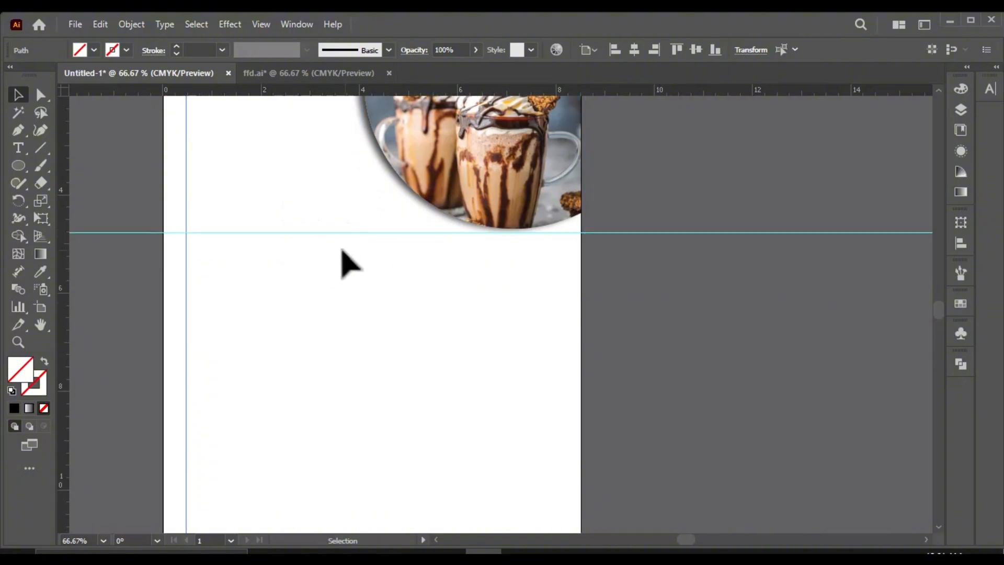
pyautogui.scroll(-1, 439, 255)
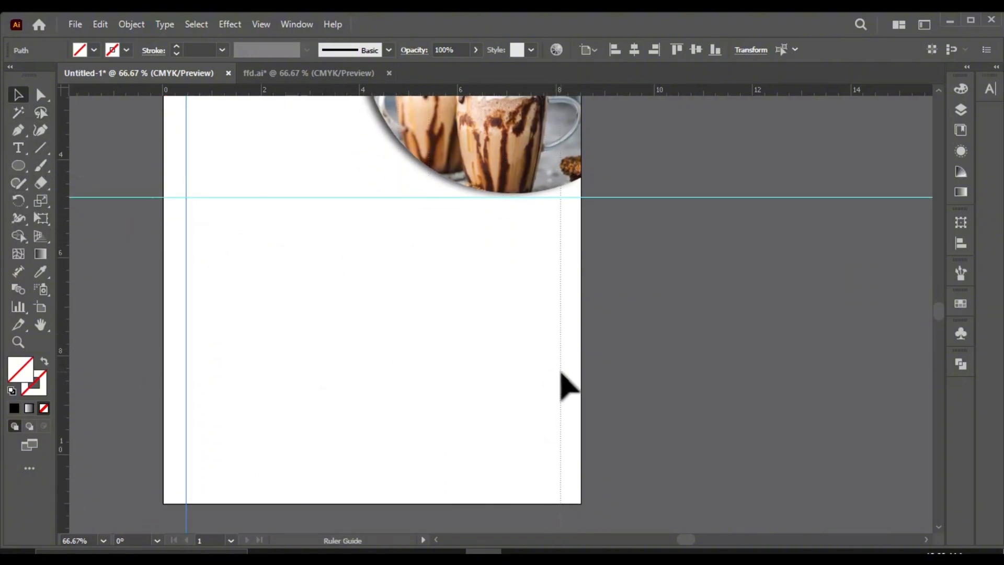
# Step: Draw a rectangle about 2 in wide and 2.6 in high from the intersection of the left and horizontal guides
pyautogui.moveTo(26, 167); pyautogui.dragTo(58, 165)
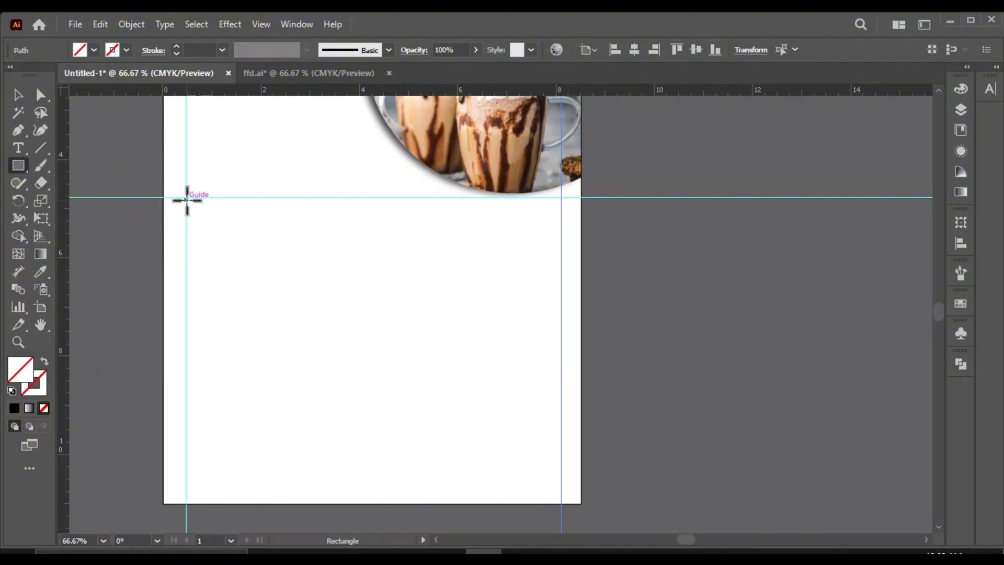
pyautogui.moveTo(235, 265); pyautogui.dragTo(287, 329)
pyautogui.click(18, 94)
pyautogui.scroll(3, 240, 209)
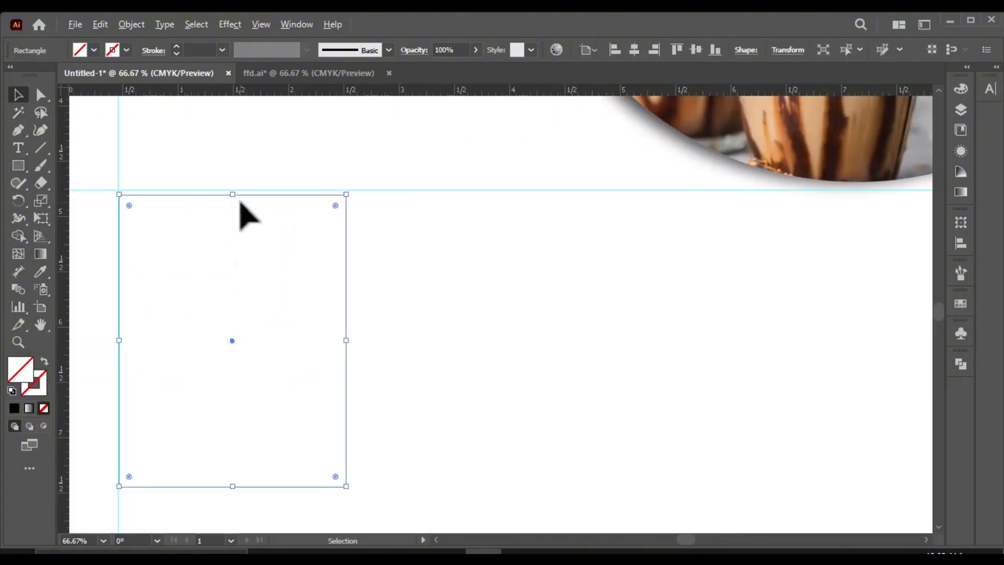
pyautogui.scroll(-3, 253, 202)
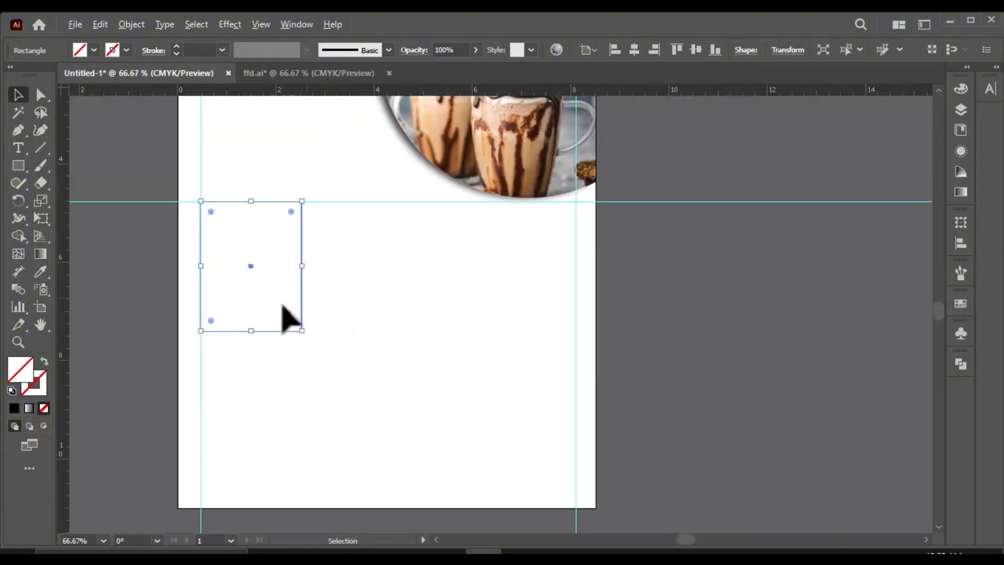
pyautogui.moveTo(277, 228); pyautogui.dragTo(370, 230)
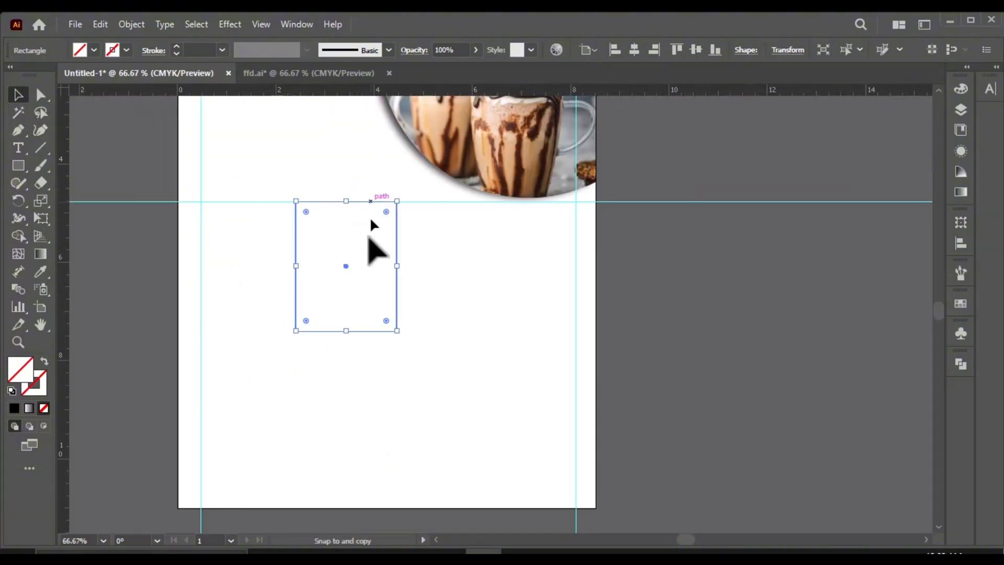
pyautogui.hotkey('ctrl', 'z')
pyautogui.doubleClick(22, 375)
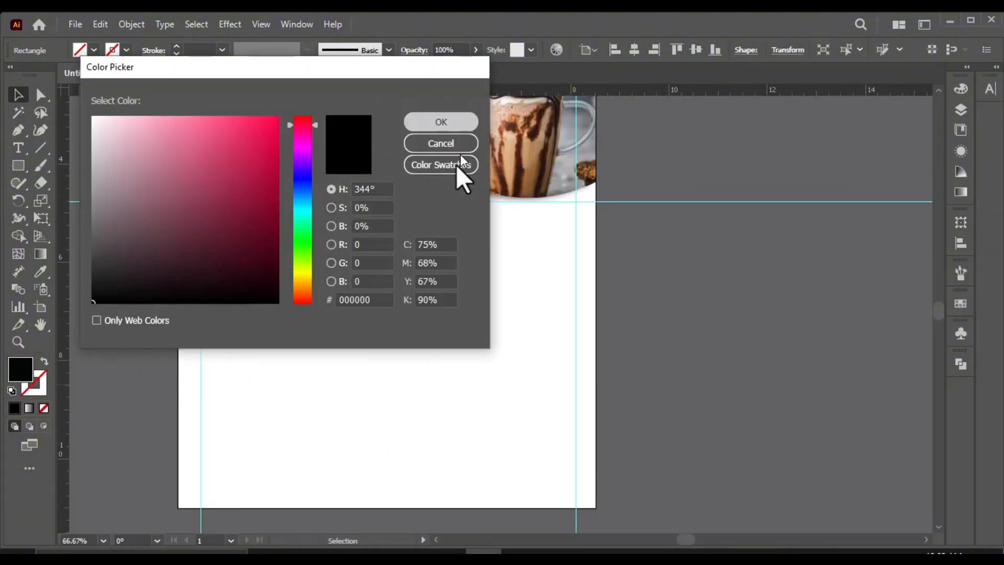
pyautogui.click(448, 142)
# Step: Fill the rectangle with the dark maroon color 630822
pyautogui.doubleClick(21, 383)
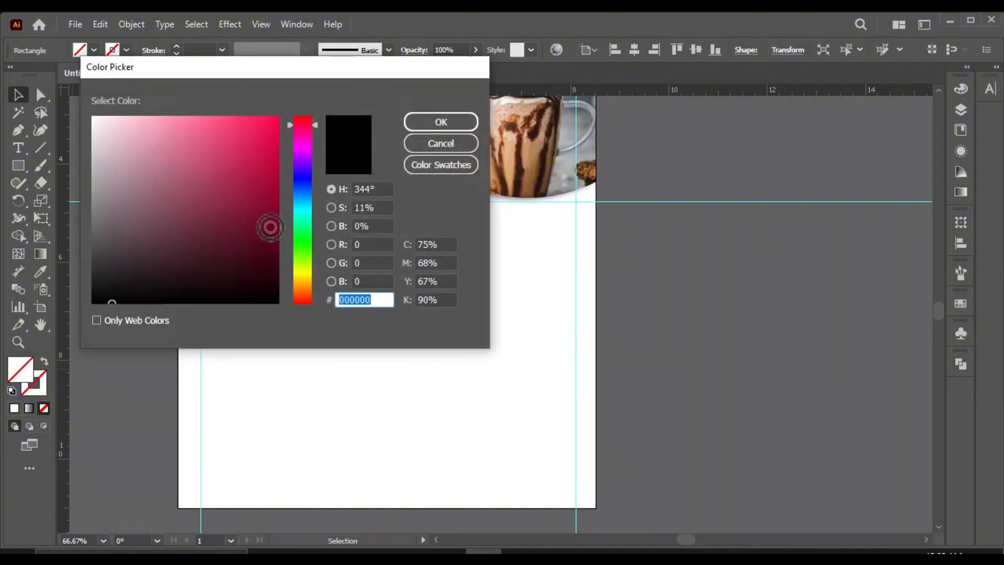
pyautogui.write('630022')
pyautogui.click(433, 135)
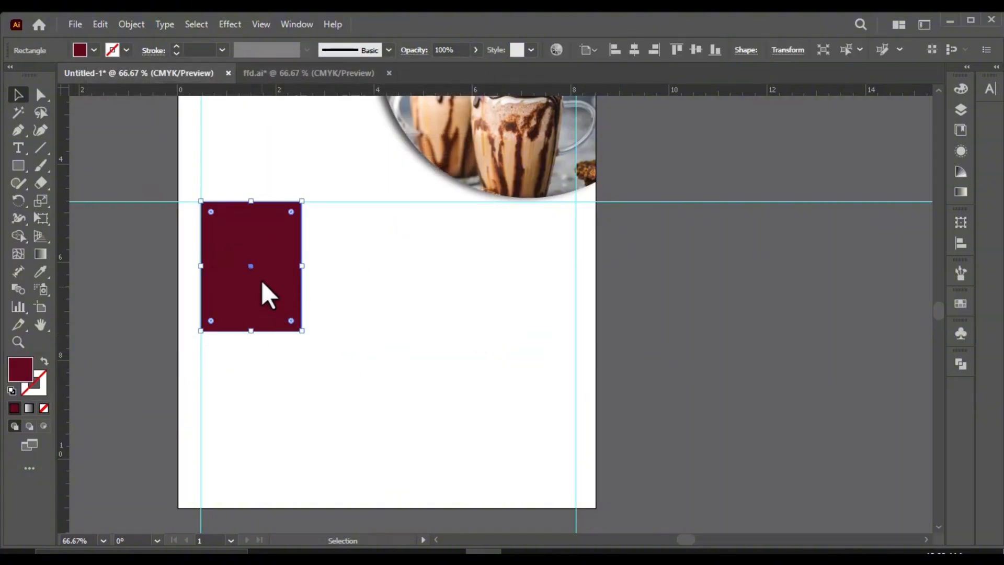
# Step: Duplicate the maroon rectangle twice into an evenly spaced row and stretch all three together to reach the right guide
pyautogui.moveTo(261, 287); pyautogui.dragTo(383, 291)
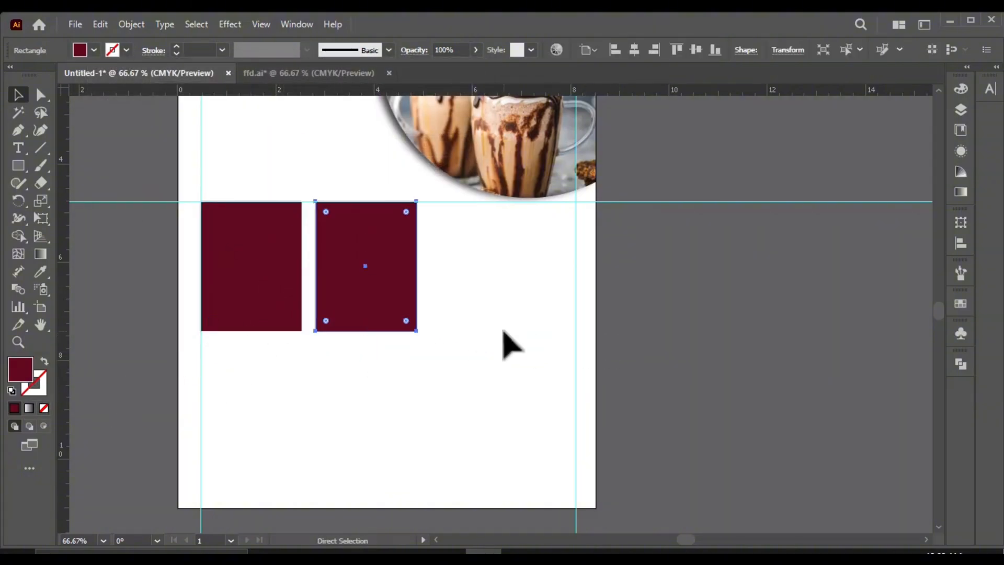
pyautogui.hotkey('ctrl', 'd')
pyautogui.keyDown('shift'); pyautogui.click(399, 291); pyautogui.keyUp('shift')
pyautogui.keyDown('shift'); pyautogui.click(287, 293); pyautogui.keyUp('shift')
pyautogui.scroll(2, 570, 284)
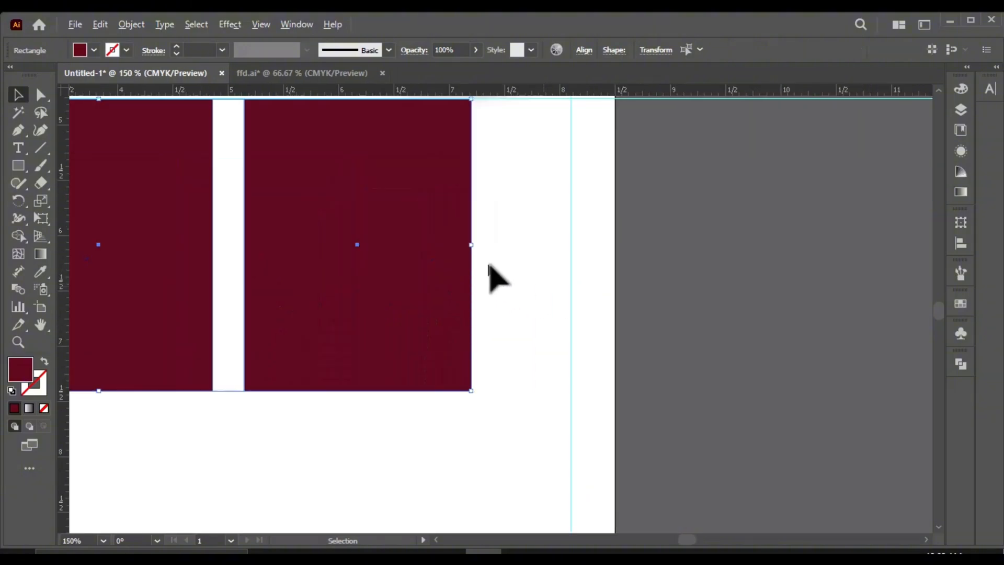
pyautogui.moveTo(471, 245); pyautogui.dragTo(577, 259)
pyautogui.scroll(-2, 565, 268)
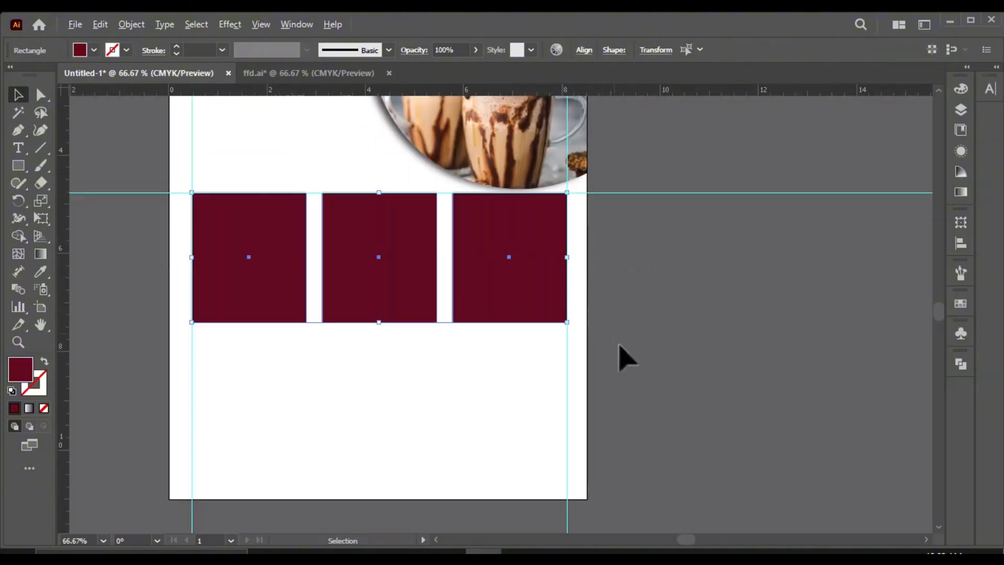
pyautogui.click(619, 344)
# Step: Draw a maroon circle about 2.1 in wide beside the page and place a smaller one about 1.8 in wide over it
pyautogui.scroll(-2, 430, 291)
pyautogui.scroll(1, 395, 122)
pyautogui.moveTo(18, 168)
pyautogui.mouseDown()
pyautogui.moveTo(119, 215)
pyautogui.moveTo(169, 259)
pyautogui.moveTo(158, 298)
pyautogui.moveTo(179, 295)
pyautogui.mouseUp()
pyautogui.scroll(1, 375, 166)
pyautogui.click(19, 96)
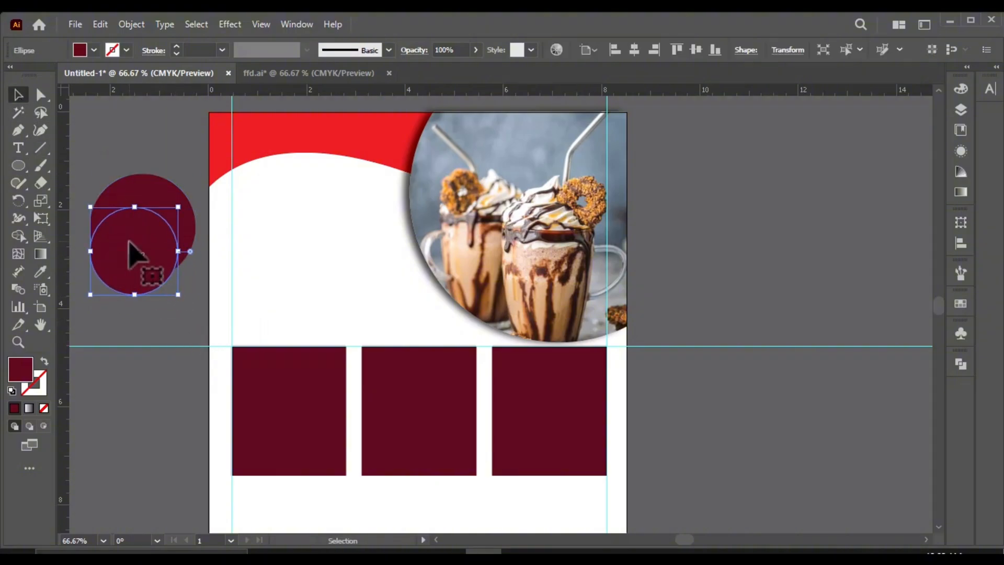
pyautogui.moveTo(134, 253); pyautogui.dragTo(150, 219)
# Step: Change the smaller circle's fill to bright yellow
pyautogui.doubleClick(26, 369)
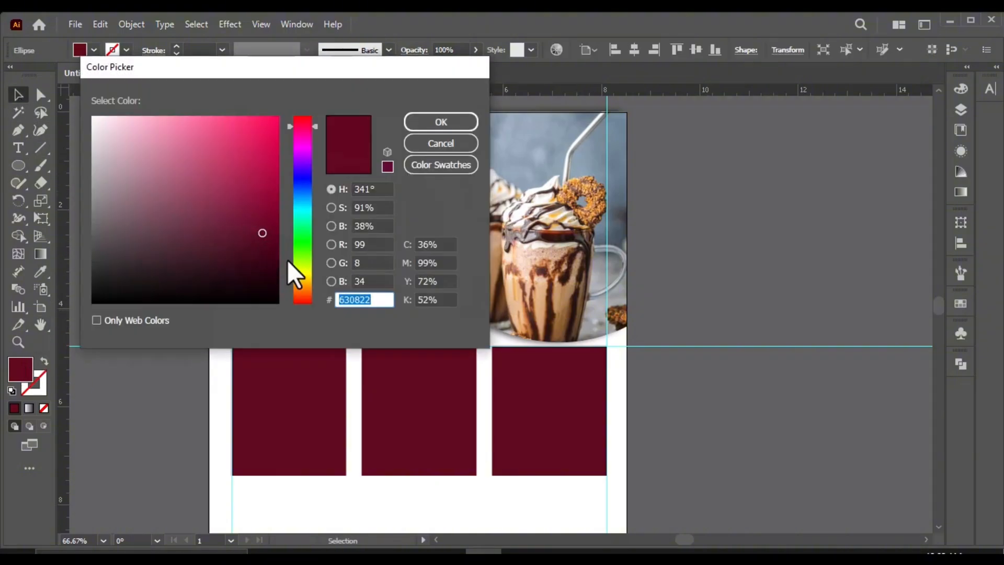
pyautogui.click(291, 269)
pyautogui.moveTo(243, 171); pyautogui.dragTo(278, 116)
pyautogui.click(426, 127)
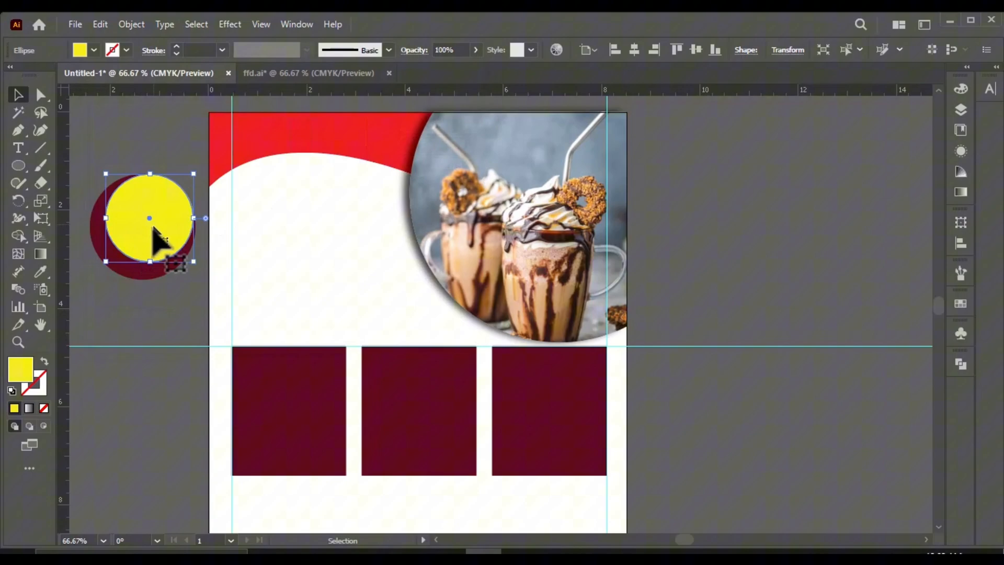
# Step: Center the yellow and maroon circles on each other horizontally and vertically
pyautogui.keyDown('shift'); pyautogui.click(177, 260); pyautogui.keyUp('shift')
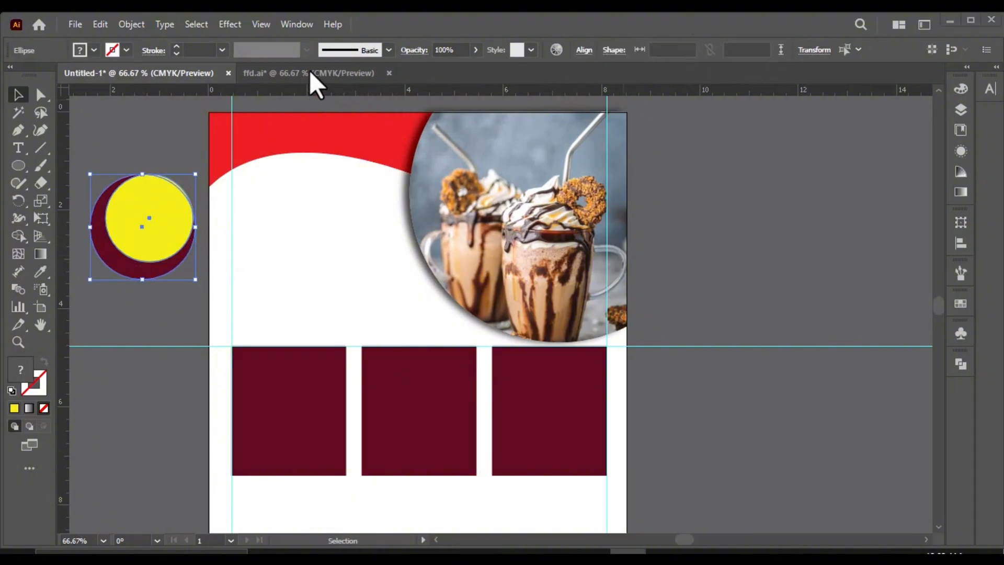
pyautogui.click(583, 50)
pyautogui.click(457, 90)
pyautogui.click(553, 91)
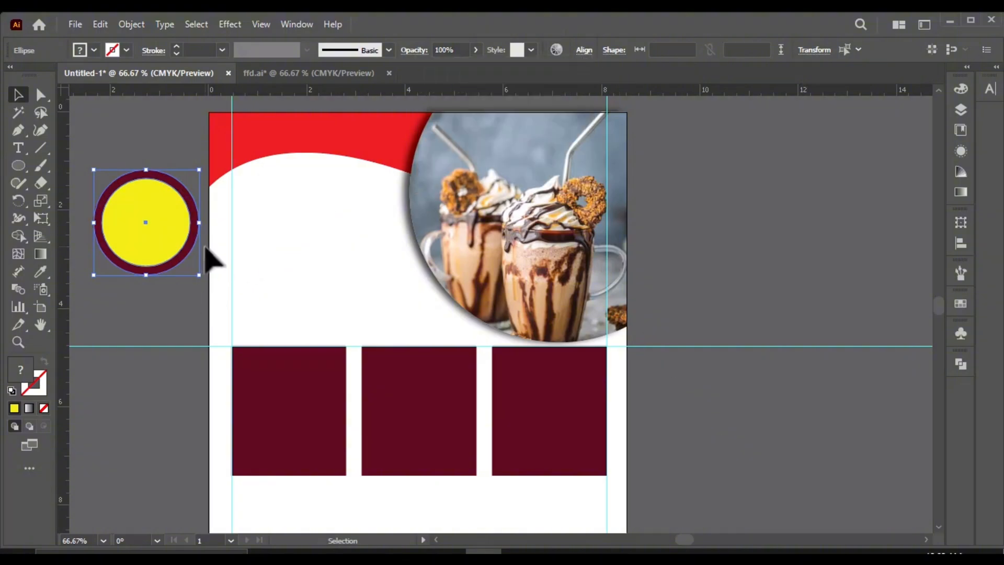
# Step: Move the two concentric circles onto the page so they overlap the lower-left edge of the clipped photo
pyautogui.click(161, 161)
pyautogui.moveTo(161, 161); pyautogui.dragTo(148, 266)
pyautogui.hotkey('ctrl', '-')
pyautogui.moveTo(136, 218); pyautogui.dragTo(370, 260)
pyautogui.hotkey('ctrl', '+')
pyautogui.scroll(-2, 426, 224)
pyautogui.click(591, 285)
pyautogui.scroll(1, 435, 179)
pyautogui.scroll(-1, 418, 321)
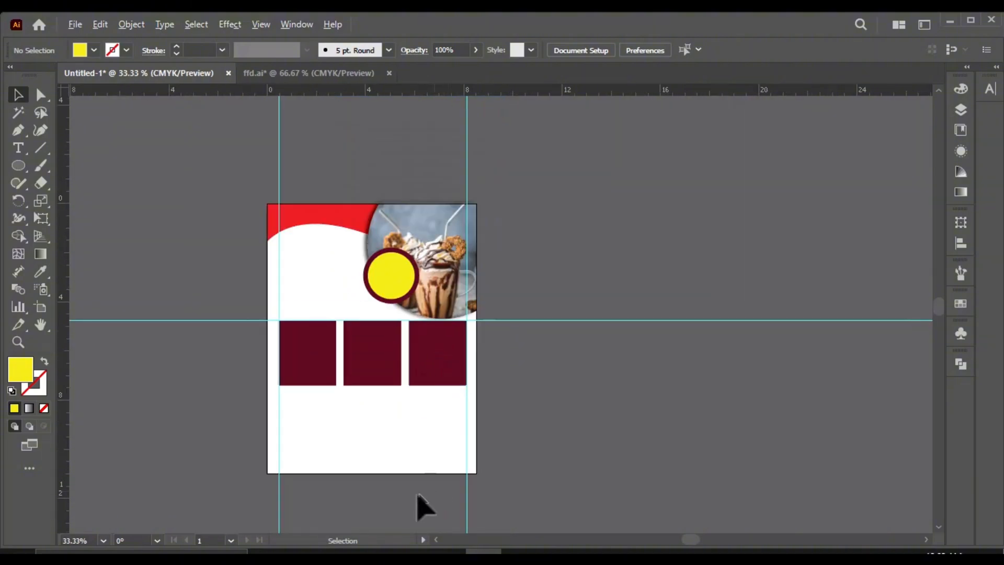
# Step: Draw a yellow rectangle about 0.7 in high across the full width of the page's bottom edge
pyautogui.scroll(1, 417, 496)
pyautogui.scroll(1, 271, 473)
pyautogui.moveTo(21, 169); pyautogui.dragTo(57, 165)
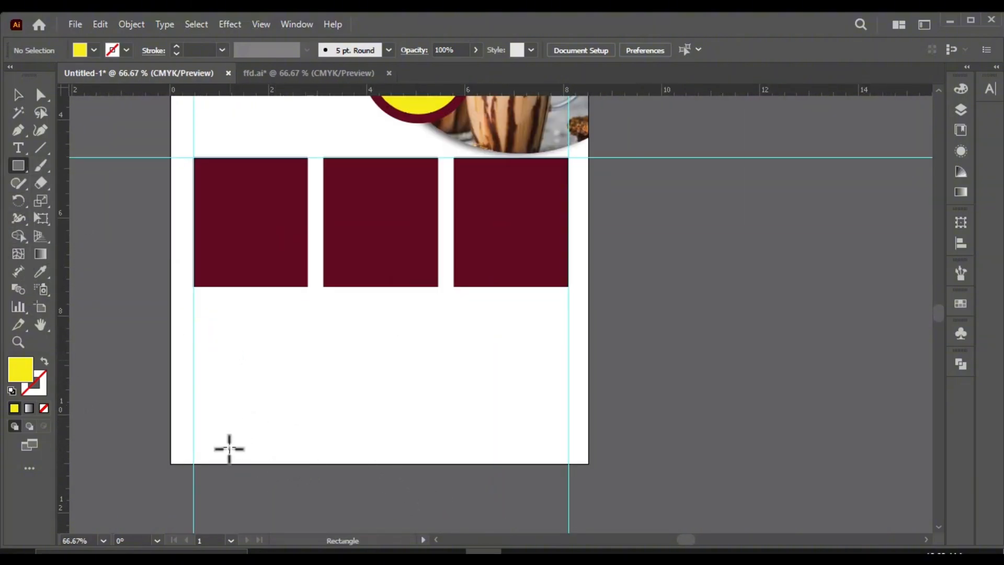
pyautogui.moveTo(169, 430); pyautogui.dragTo(588, 463)
pyautogui.click(17, 95)
pyautogui.click(468, 400)
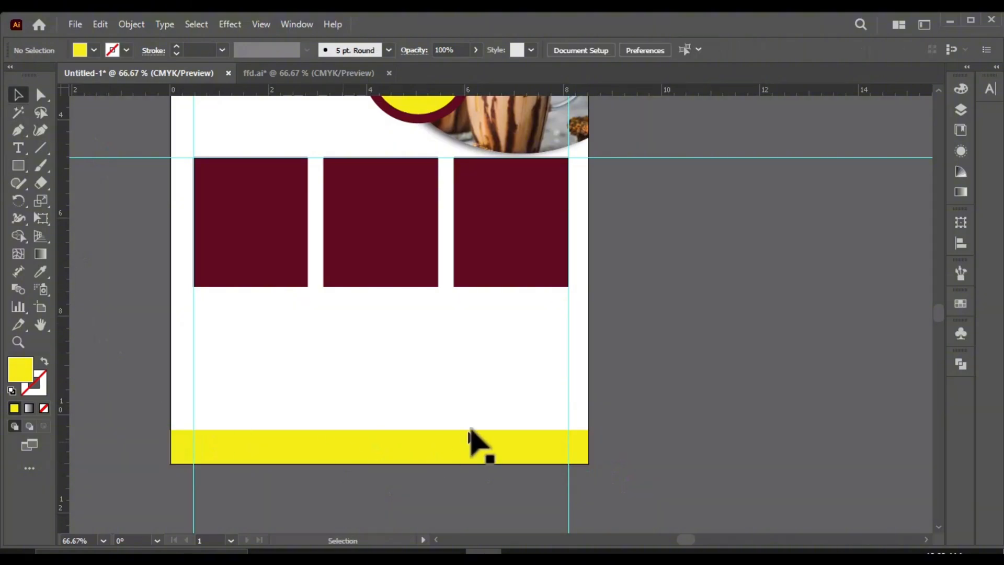
# Step: Check which fonts the "Lala's" title and the "Foodmenu" line use in ffd.ai
pyautogui.scroll(-1, 322, 401)
pyautogui.scroll(1, 340, 282)
pyautogui.scroll(3, 329, 209)
pyautogui.click(282, 74)
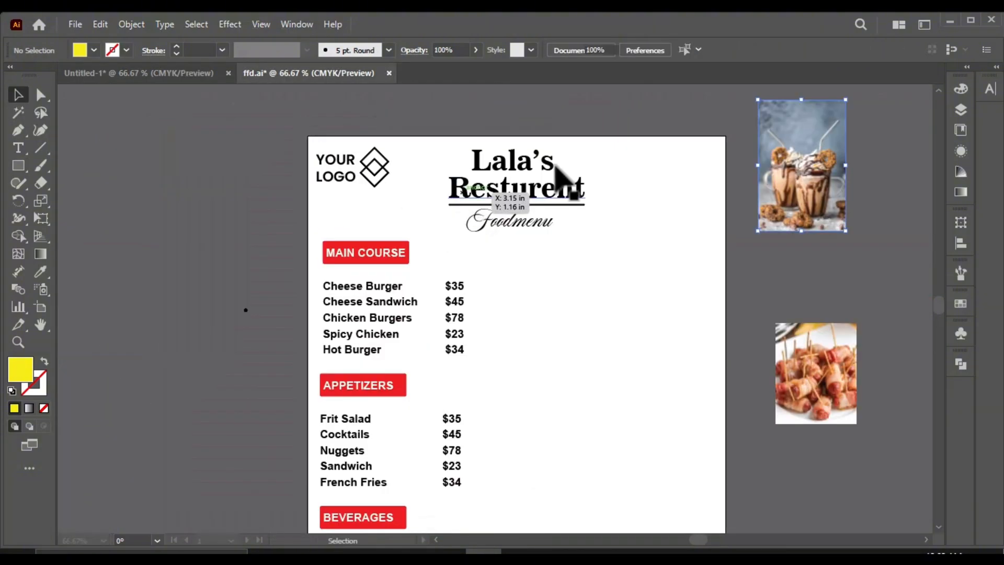
pyautogui.click(553, 172)
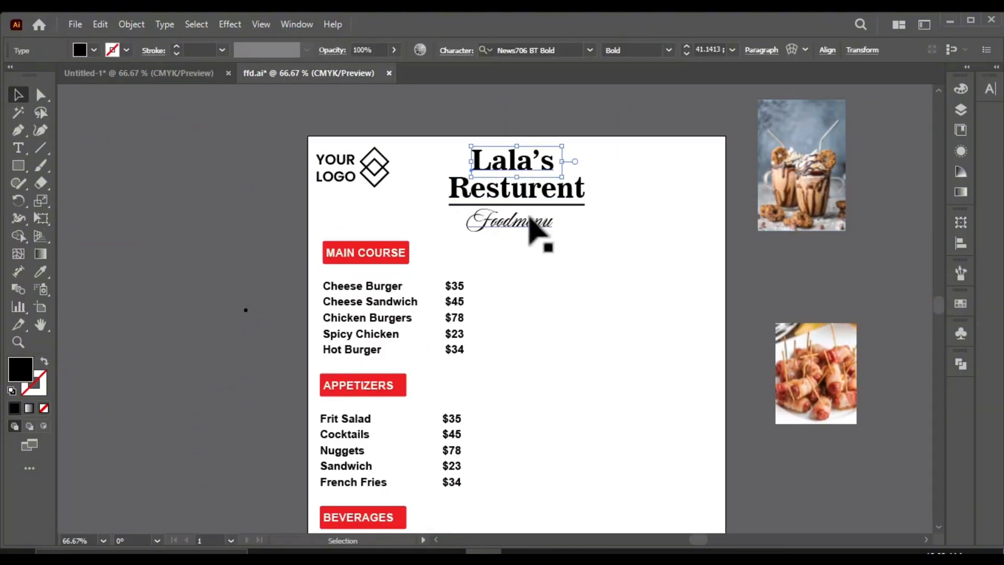
pyautogui.click(531, 224)
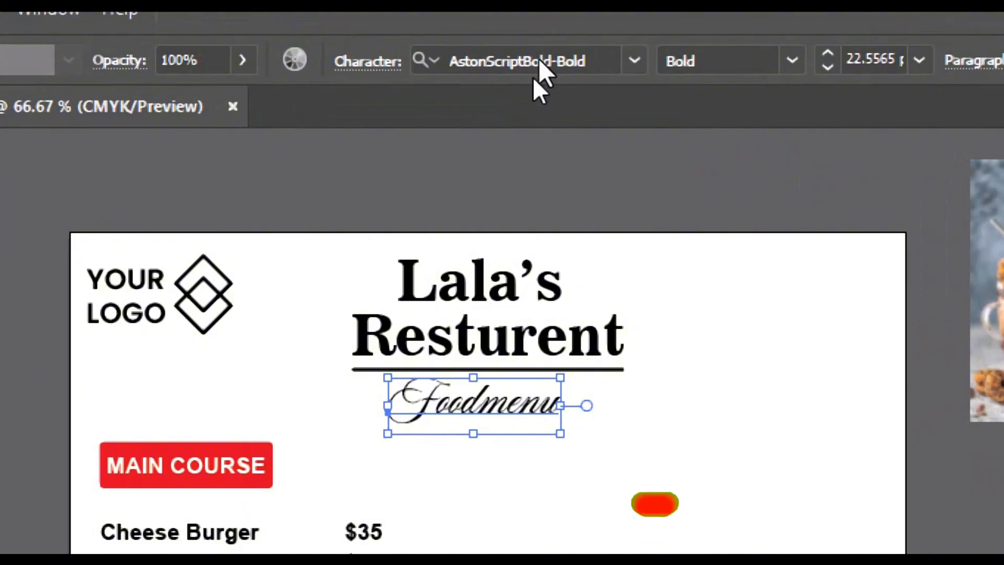
pyautogui.click(540, 204)
pyautogui.click(541, 165)
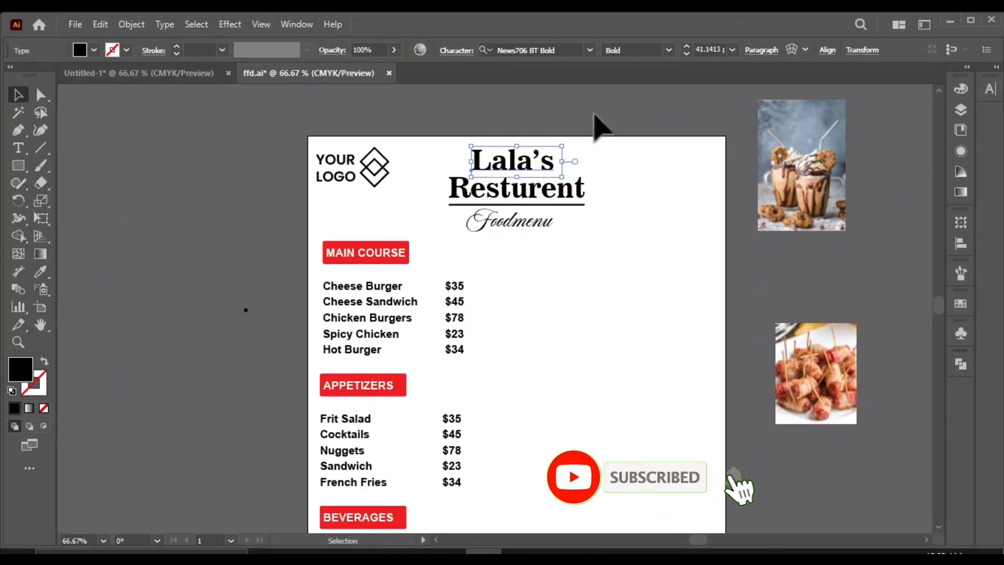
# Step: Bring the "Lala's Resturent" title, its underline and "Foodmenu" from ffd.ai onto the flyer, aligned to the left margin guide below the red header
pyautogui.moveTo(595, 112); pyautogui.dragTo(453, 237)
pyautogui.moveTo(527, 196); pyautogui.dragTo(240, 229)
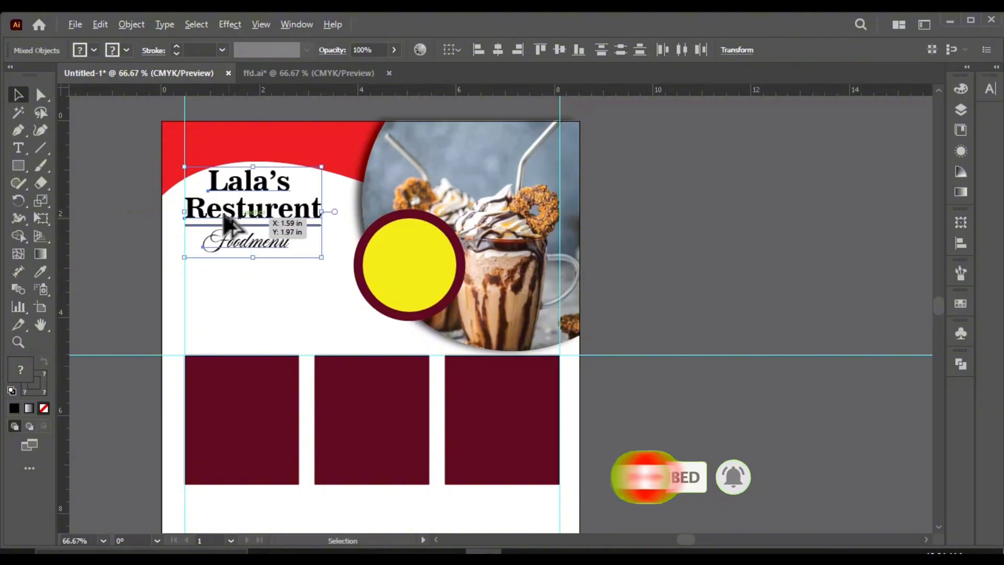
pyautogui.hotkey('ctrl', '=')
pyautogui.hotkey('ctrl', '=')
pyautogui.hotkey('ctrl', '=')
pyautogui.hotkey('ctrl', '=')
pyautogui.hotkey('ctrl', '=')
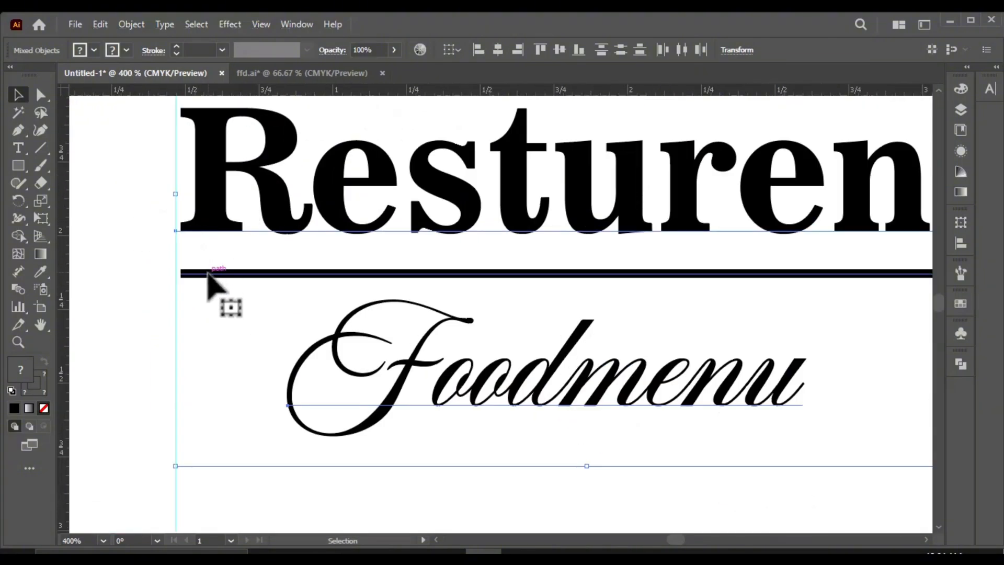
pyautogui.moveTo(208, 273); pyautogui.dragTo(204, 274)
pyautogui.scroll(-5, 314, 266)
pyautogui.click(171, 307)
pyautogui.scroll(1, 510, 346)
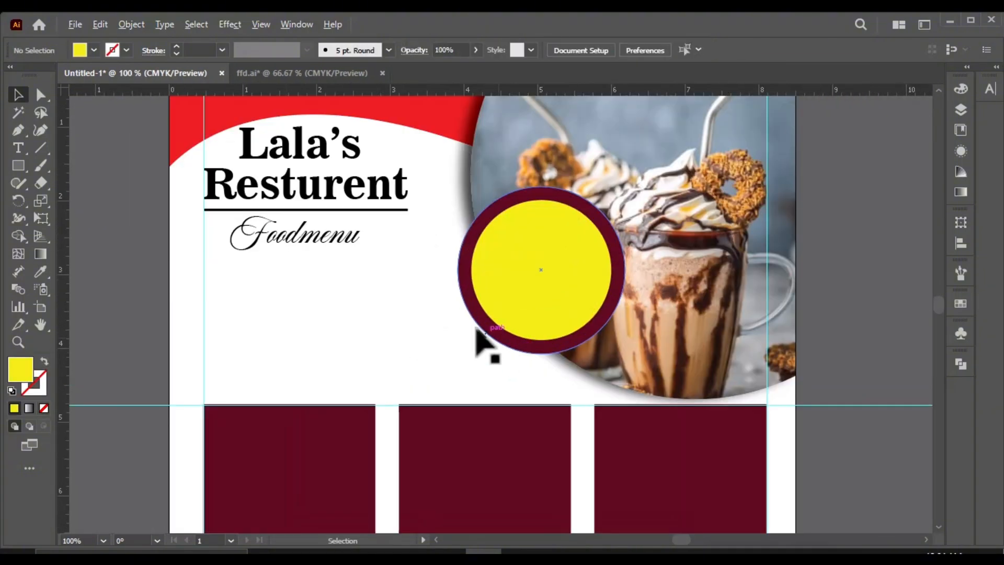
# Step: Scale the title, underline and "Foodmenu" down slightly together and shift them right, clear of the left margin guide
pyautogui.scroll(1, 329, 201)
pyautogui.click(354, 253)
pyautogui.keyDown('shift'); pyautogui.click(318, 232); pyautogui.keyUp('shift')
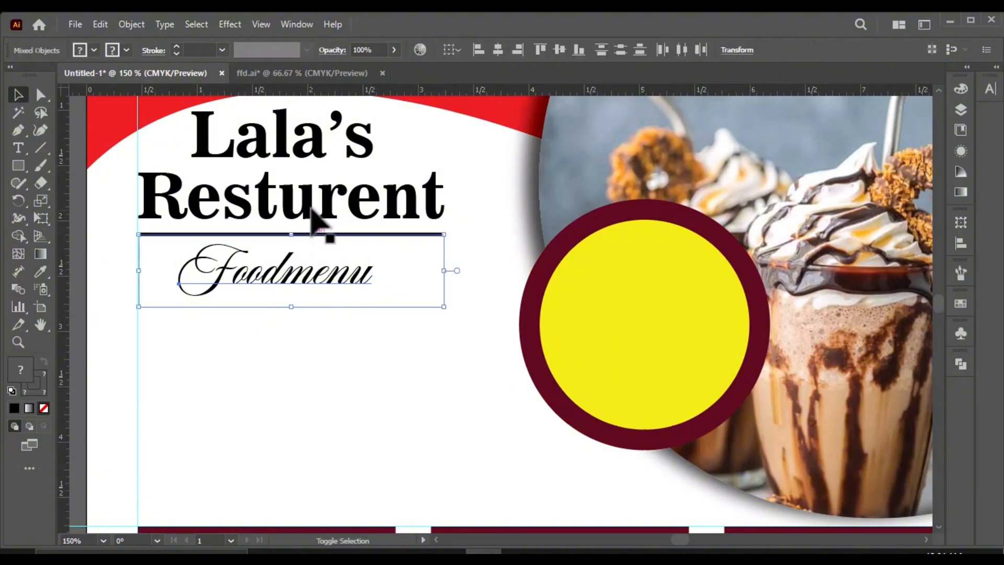
pyautogui.keyDown('shift'); pyautogui.click(327, 181); pyautogui.keyUp('shift')
pyautogui.moveTo(444, 307); pyautogui.dragTo(432, 298)
pyautogui.moveTo(277, 275); pyautogui.dragTo(314, 275)
pyautogui.scroll(-2, 392, 238)
pyautogui.click(207, 326)
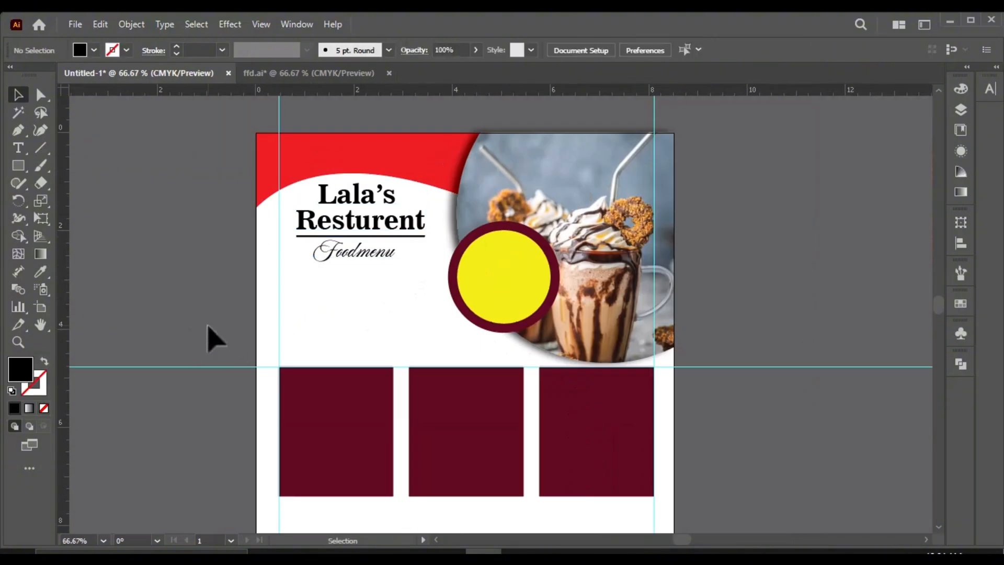
# Step: Set the leading for new text to 7 pt
pyautogui.rightClick(20, 166)
pyautogui.click(19, 149)
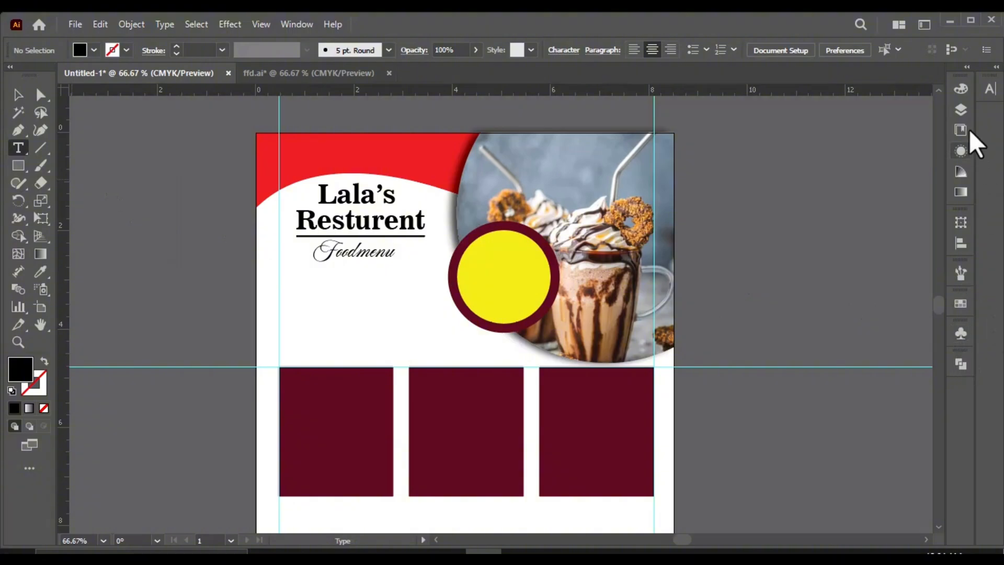
pyautogui.click(987, 90)
pyautogui.click(963, 149)
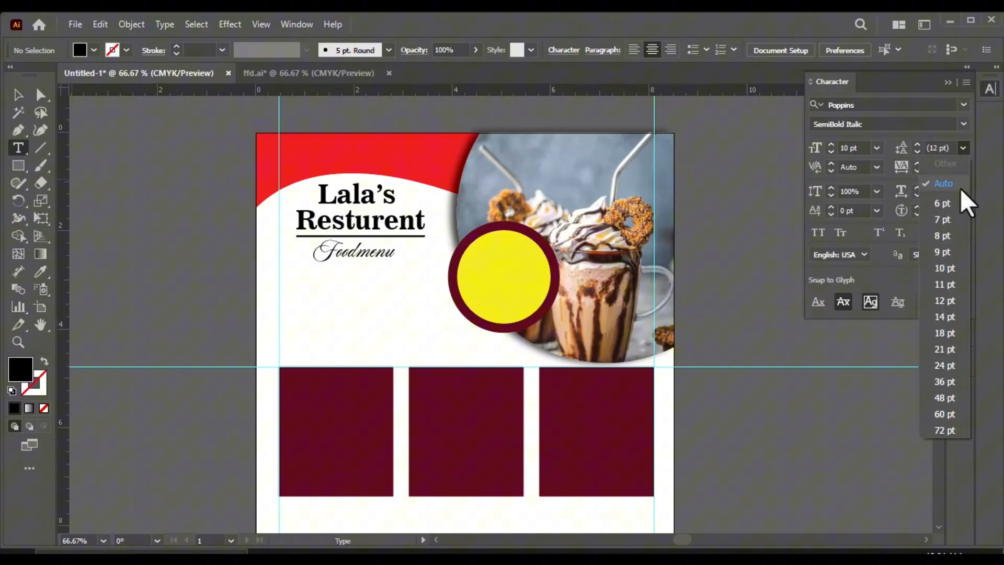
pyautogui.click(948, 218)
pyautogui.scroll(1, 290, 304)
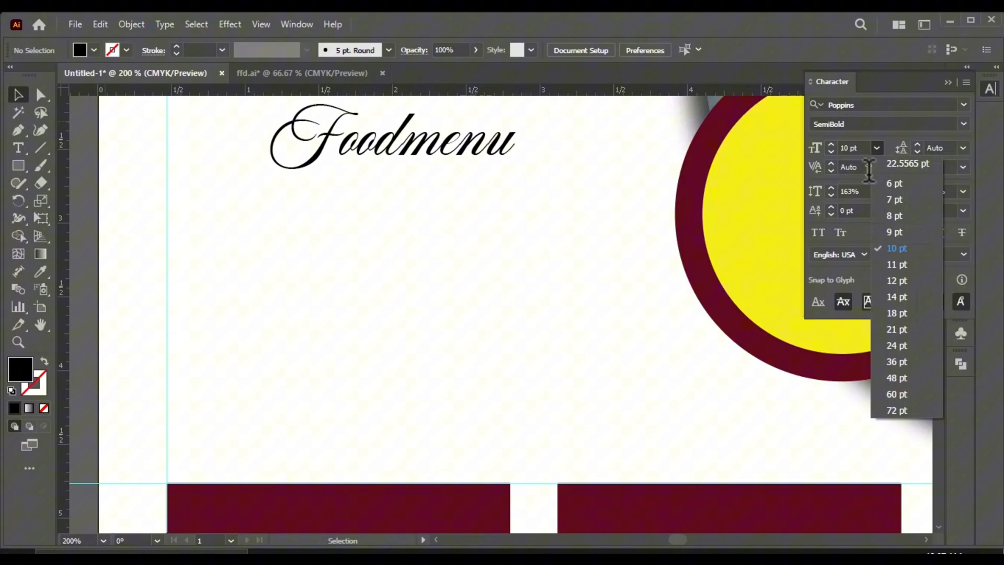
pyautogui.click(895, 175)
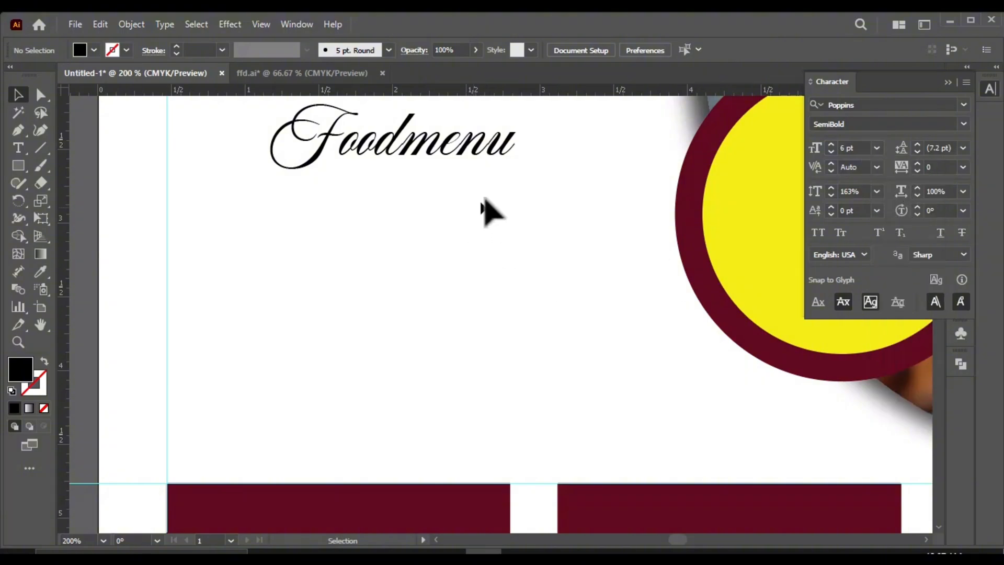
# Step: Draw a placeholder paragraph text area about 3.3 in wide and 0.9 in high below "Foodmenu", with leading set to Auto
pyautogui.click(17, 149)
pyautogui.moveTo(168, 173); pyautogui.dragTo(648, 301)
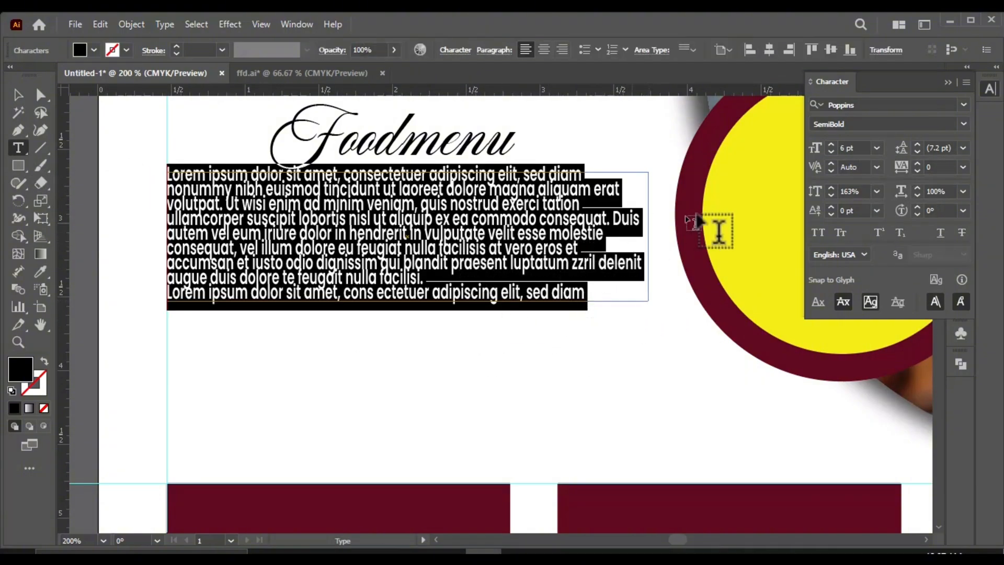
pyautogui.click(962, 148)
pyautogui.click(952, 180)
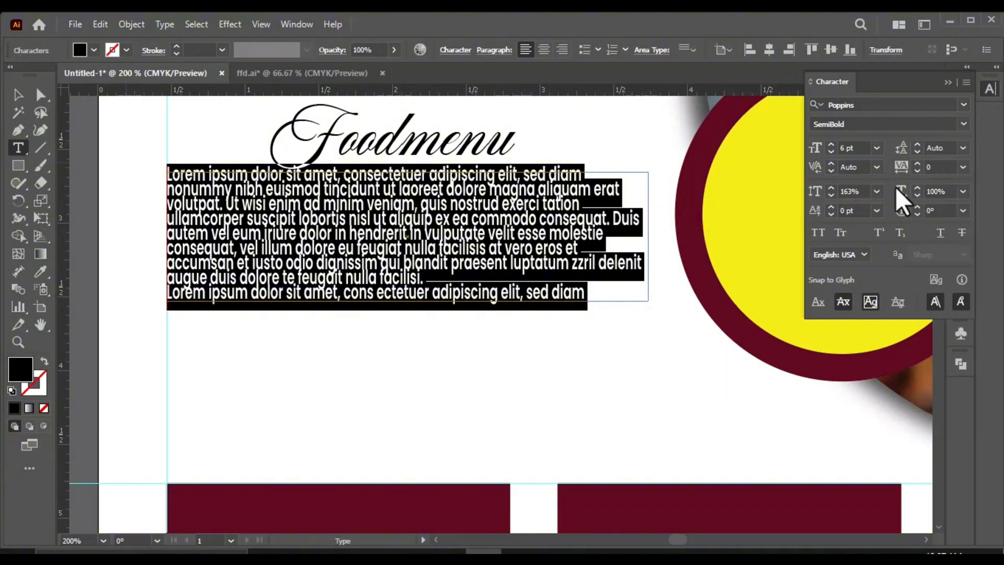
pyautogui.scroll(2, 367, 243)
pyautogui.scroll(-2, 418, 264)
# Step: Set the placeholder paragraph's font to Arial Bold and its leading to 10 pt
pyautogui.click(879, 104)
pyautogui.write('ar')
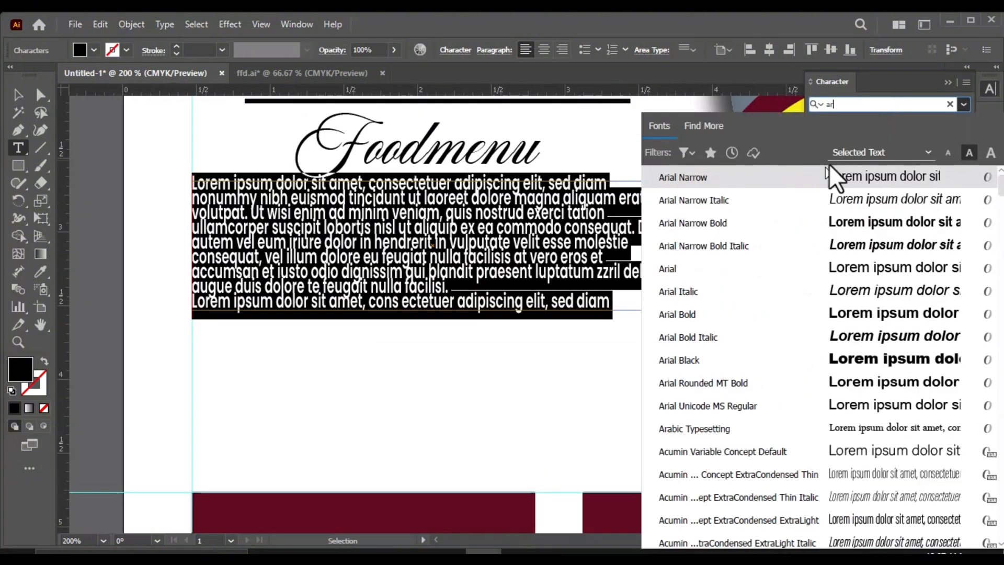
pyautogui.press('Escape')
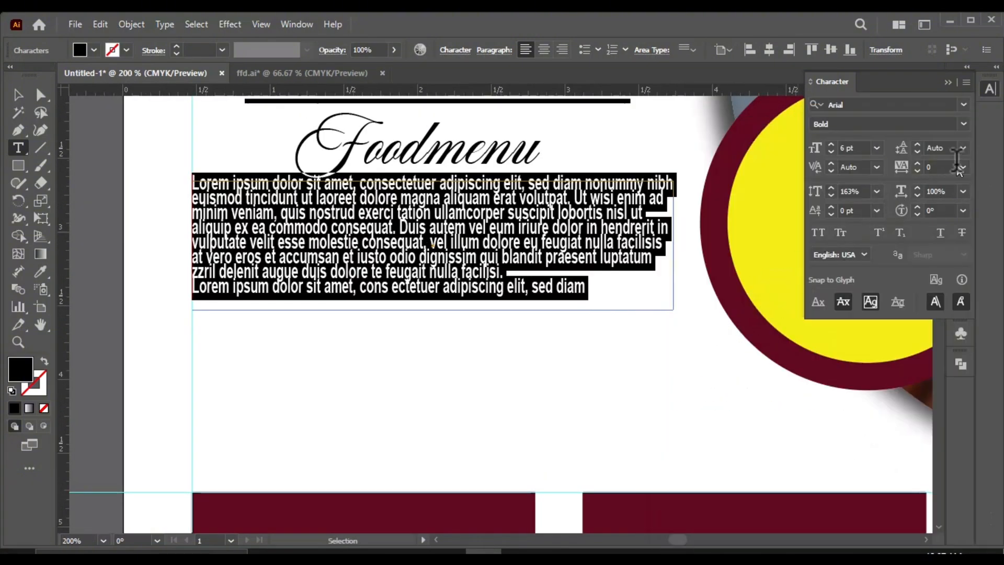
pyautogui.click(962, 149)
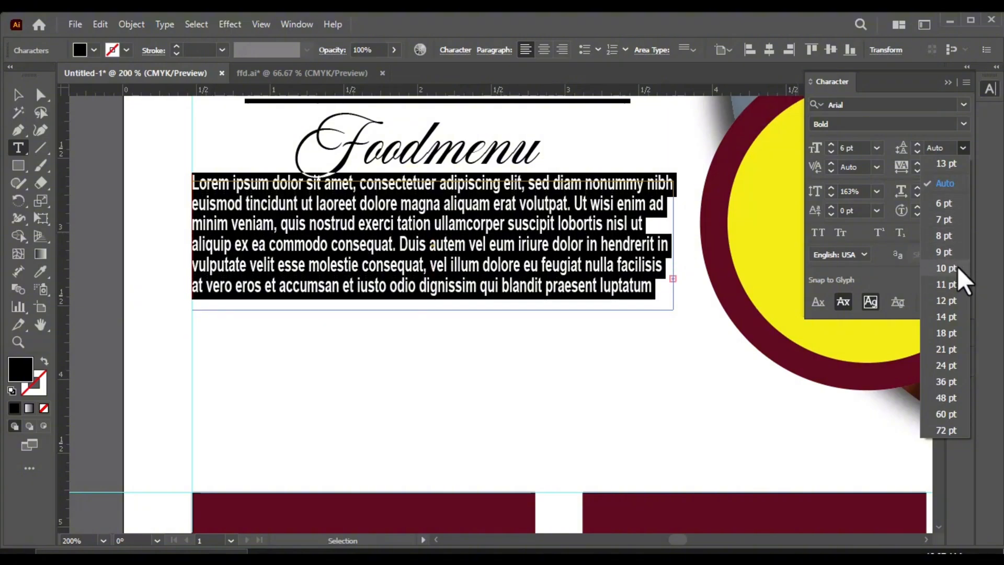
pyautogui.click(956, 268)
pyautogui.click(875, 149)
pyautogui.click(874, 149)
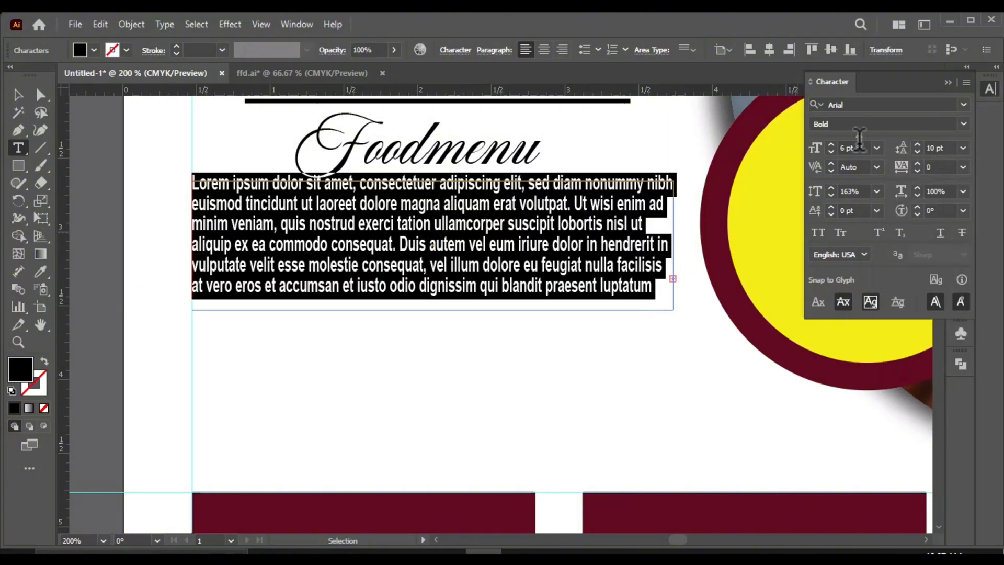
pyautogui.click(18, 96)
pyautogui.scroll(-1, 483, 256)
pyautogui.click(418, 350)
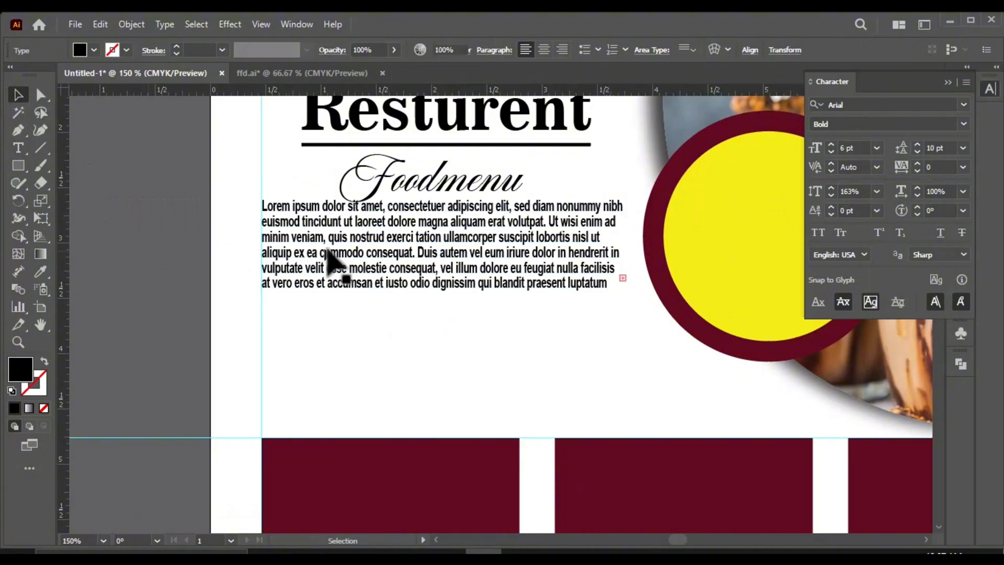
# Step: Move the placeholder paragraph down about 1 in toward the maroon panels and widen its frame to about 3.6 in
pyautogui.scroll(1, 361, 244)
pyautogui.click(309, 286)
pyautogui.scroll(-1, 463, 376)
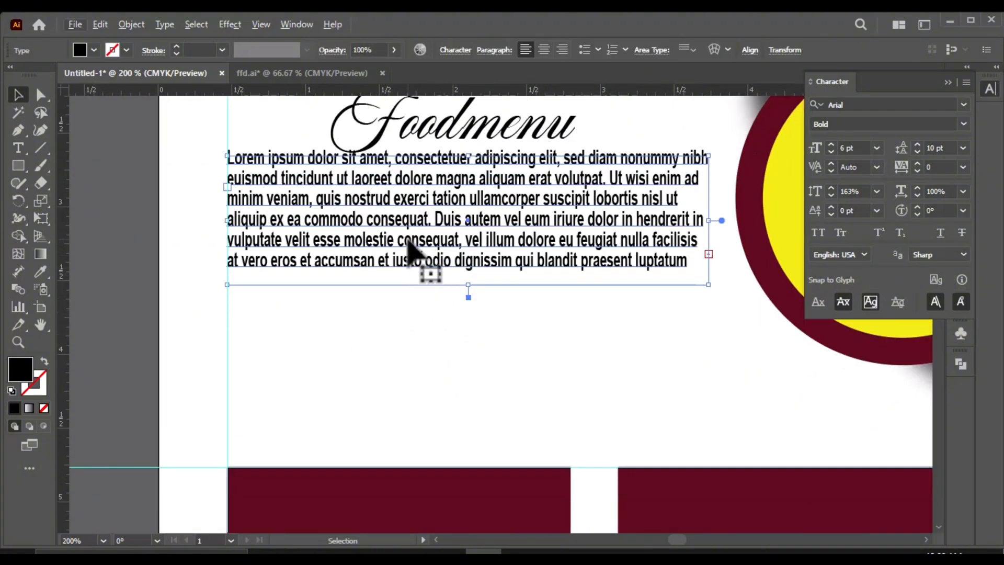
pyautogui.moveTo(408, 241); pyautogui.dragTo(408, 386)
pyautogui.moveTo(710, 366); pyautogui.dragTo(768, 368)
pyautogui.scroll(-2, 365, 294)
pyautogui.click(132, 323)
pyautogui.scroll(1, 427, 146)
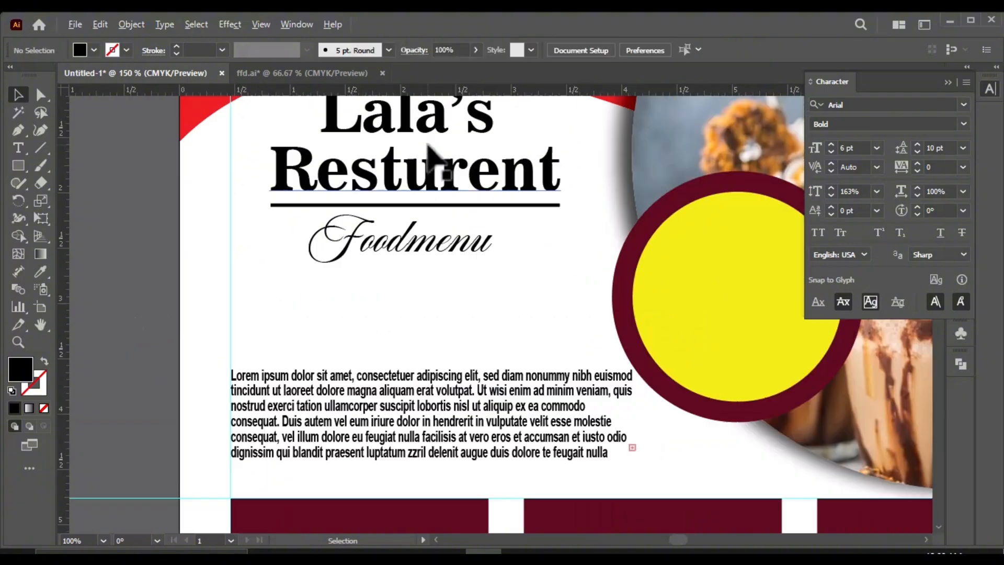
# Step: Move the "Lala's Resturent" title, underline and "Foodmenu" down together about 0.5 in, closer to the paragraph
pyautogui.scroll(1, 428, 153)
pyautogui.click(428, 156)
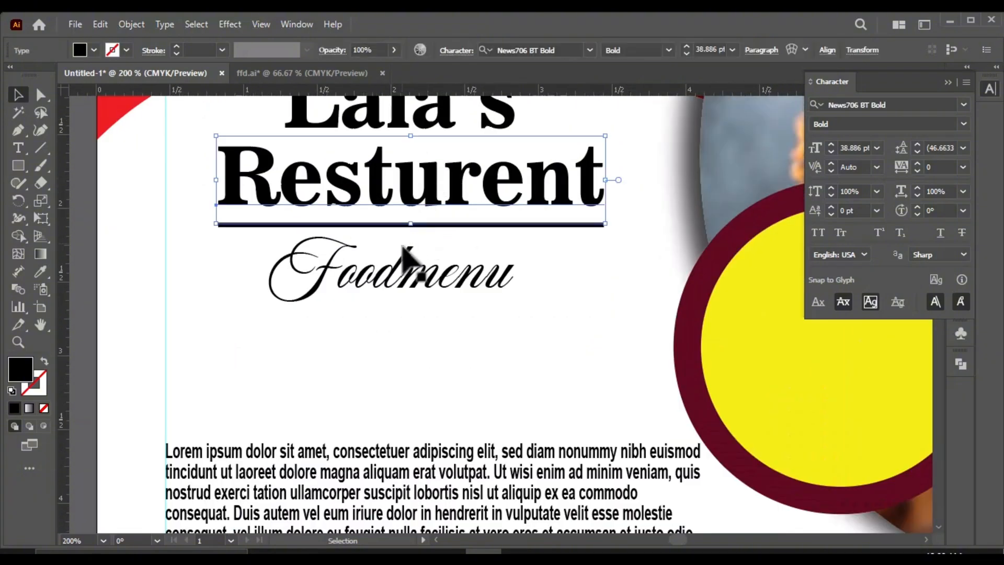
pyautogui.keyDown('shift'); pyautogui.click(502, 225); pyautogui.keyUp('shift')
pyautogui.keyDown('shift'); pyautogui.click(454, 273); pyautogui.keyUp('shift')
pyautogui.scroll(-1, 400, 290)
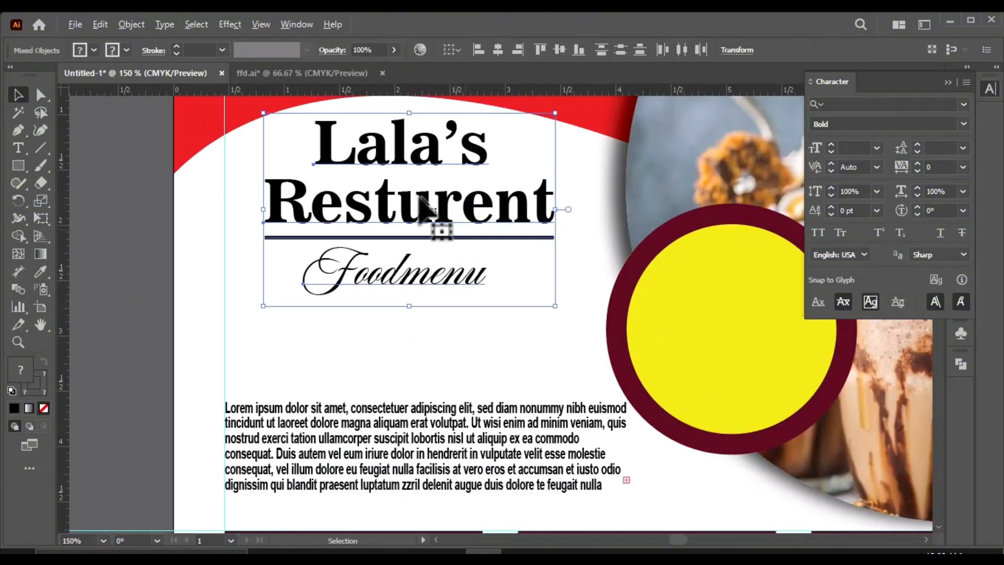
pyautogui.moveTo(429, 208); pyautogui.dragTo(431, 269)
pyautogui.scroll(-2, 374, 269)
pyautogui.click(369, 323)
pyautogui.scroll(-1, 314, 219)
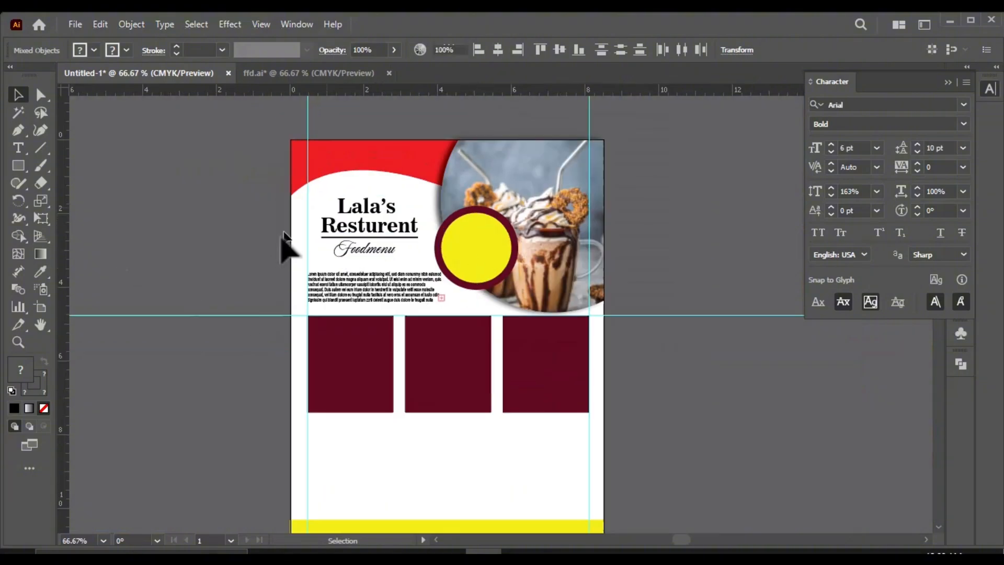
# Step: Bring the "YOUR LOGO" text and diamond mark from ffd.ai into the red header, scale them down and place them above the title
pyautogui.scroll(1, 410, 142)
pyautogui.click(343, 73)
pyautogui.moveTo(340, 169); pyautogui.dragTo(353, 149)
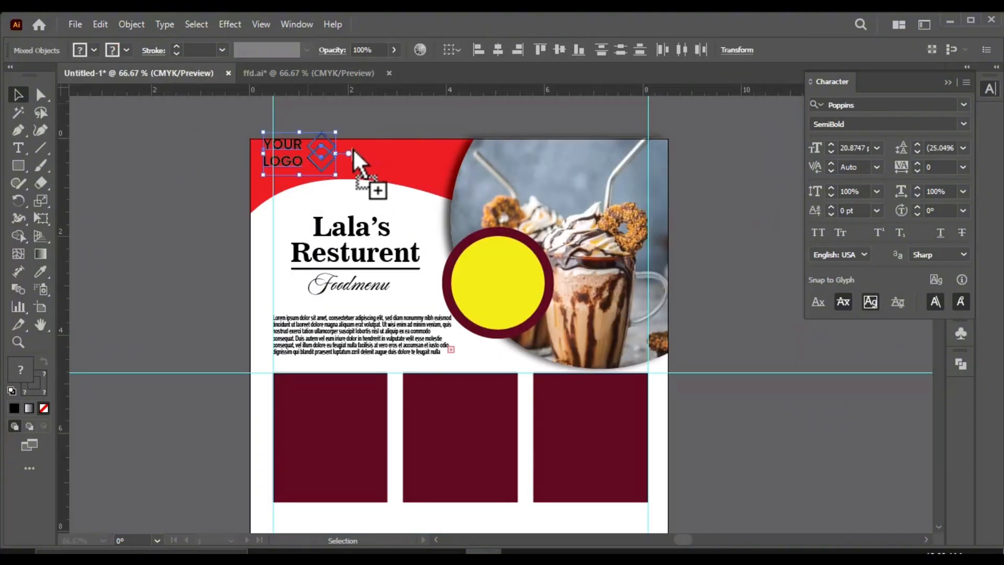
pyautogui.scroll(2, 335, 141)
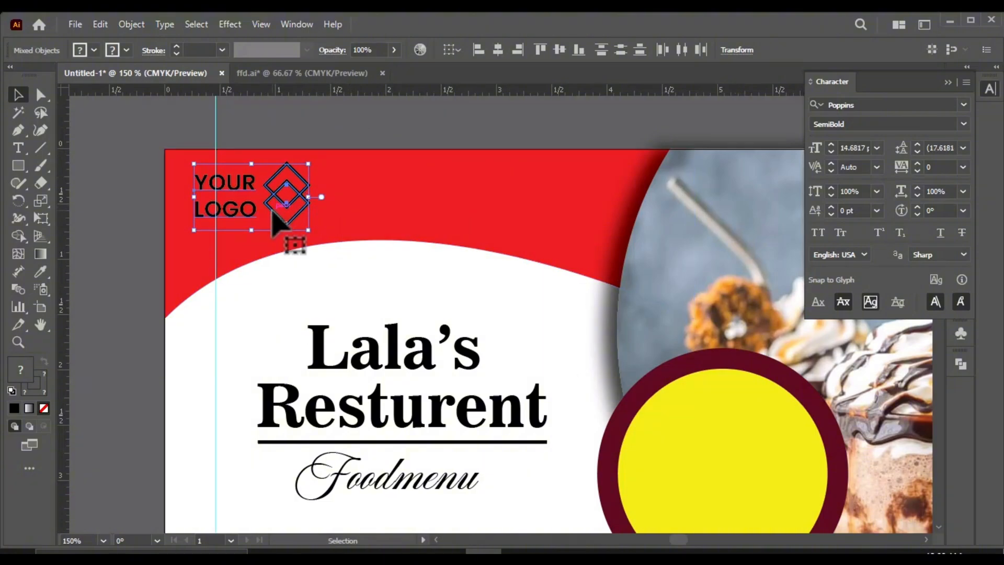
pyautogui.moveTo(277, 220); pyautogui.dragTo(399, 215)
# Step: Change the fill of the "YOUR LOGO" text to white
pyautogui.click(366, 199)
pyautogui.click(366, 198)
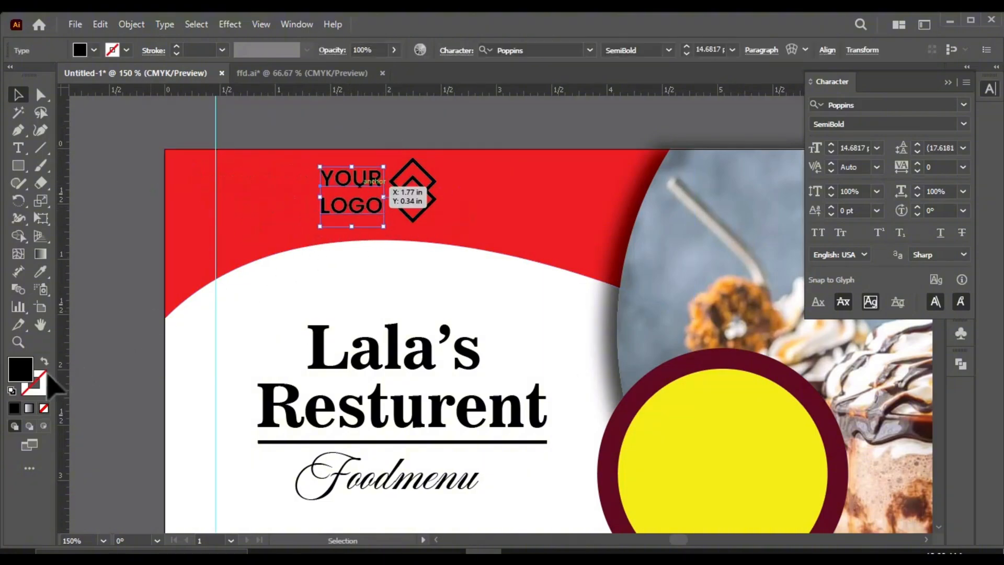
pyautogui.doubleClick(25, 375)
pyautogui.click(441, 120)
# Step: Change the stroke of the logo's two diamond outlines to white (FFFFFF)
pyautogui.click(424, 216)
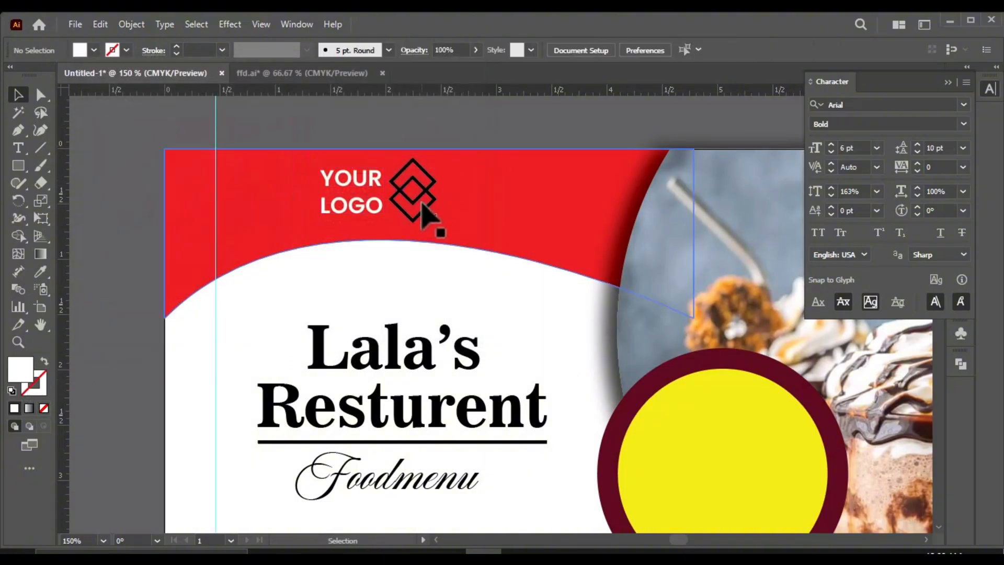
pyautogui.click(453, 131)
pyautogui.moveTo(398, 244); pyautogui.dragTo(455, 185)
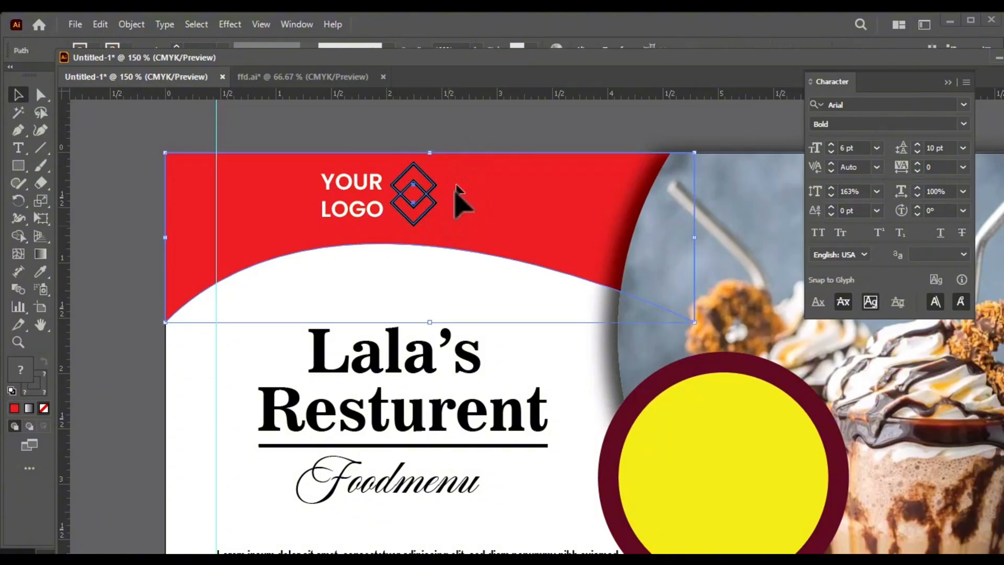
pyautogui.keyDown('shift'); pyautogui.click(462, 153); pyautogui.keyUp('shift')
pyautogui.doubleClick(39, 391)
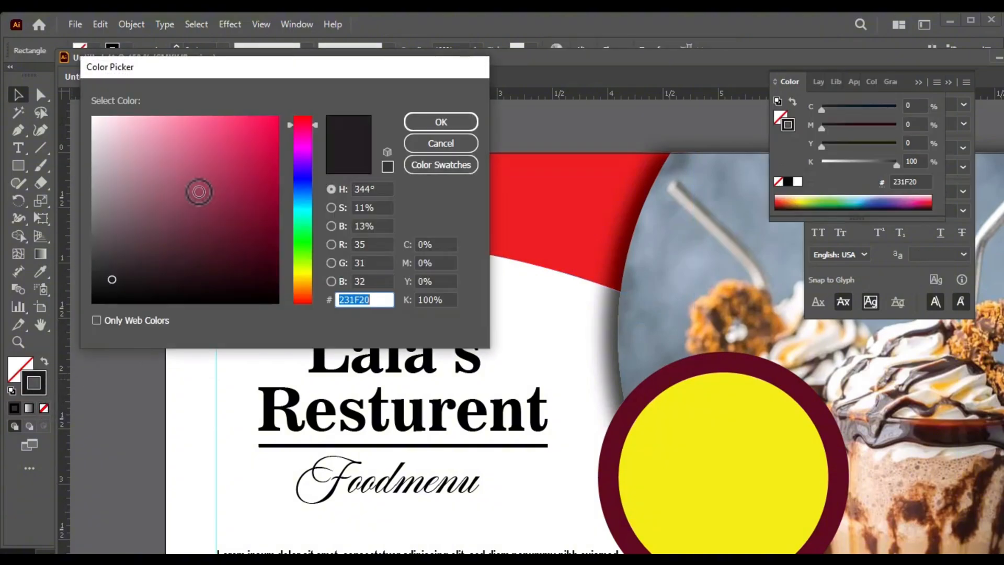
pyautogui.moveTo(197, 190); pyautogui.dragTo(92, 116)
pyautogui.click(462, 121)
pyautogui.click(492, 120)
pyautogui.scroll(-2, 380, 234)
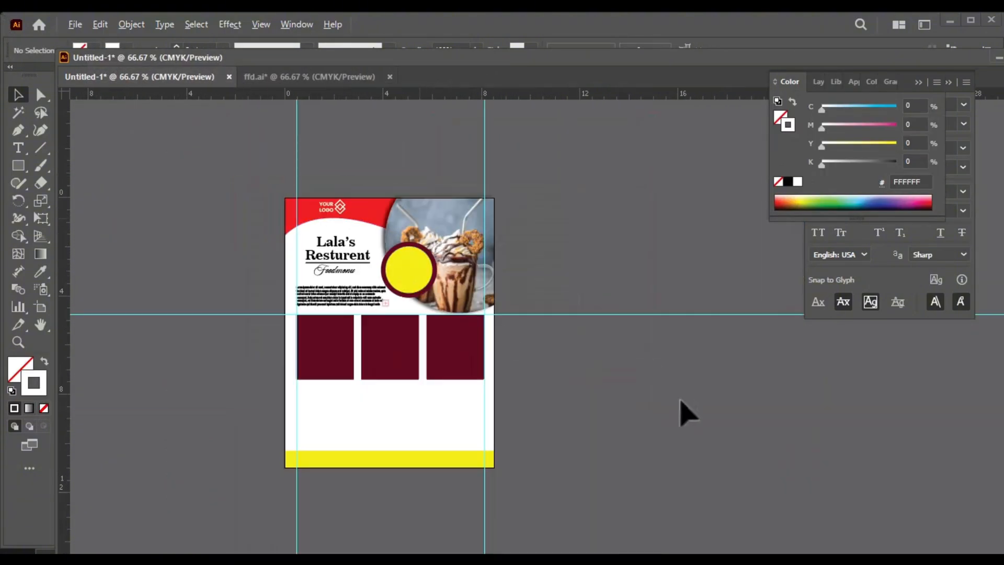
# Step: Reposition the placeholder paragraph slightly lower so it sits about 0.2 in above the maroon panels
pyautogui.scroll(3, 336, 291)
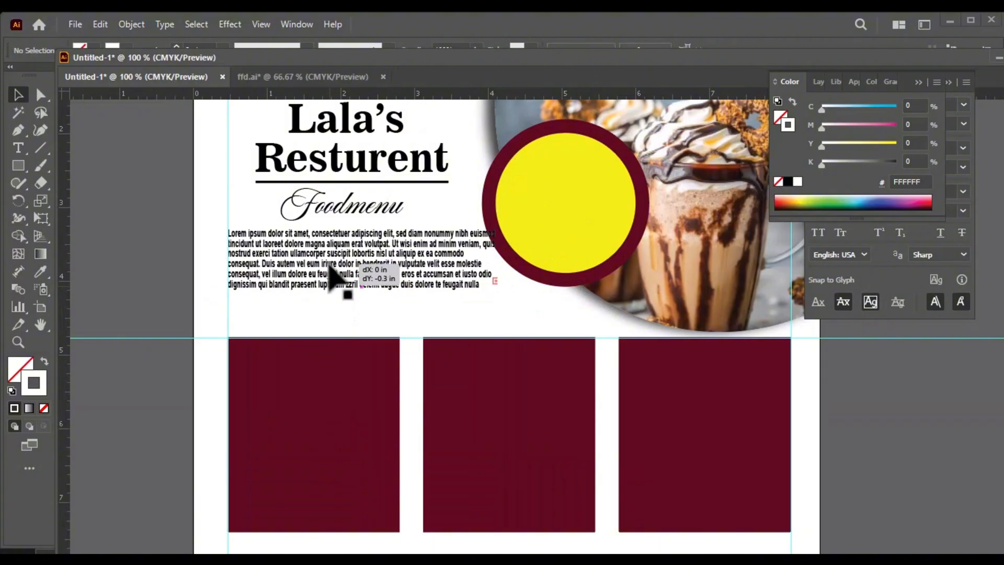
pyautogui.click(345, 280)
pyautogui.scroll(-2, 209, 301)
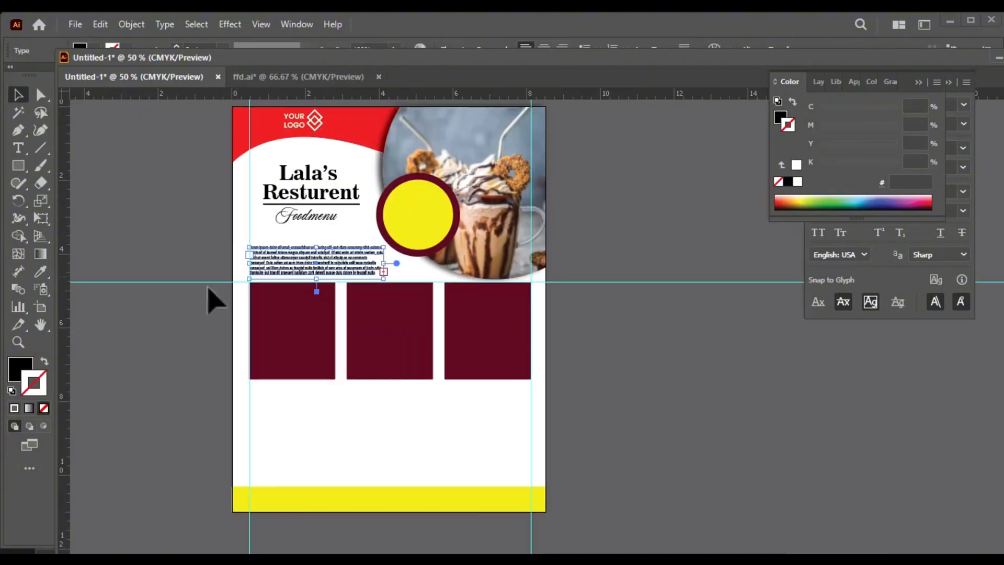
pyautogui.scroll(1, 379, 314)
# Step: Switch to ffd.ai and move the main course price column slightly closer to the dish names
pyautogui.click(265, 75)
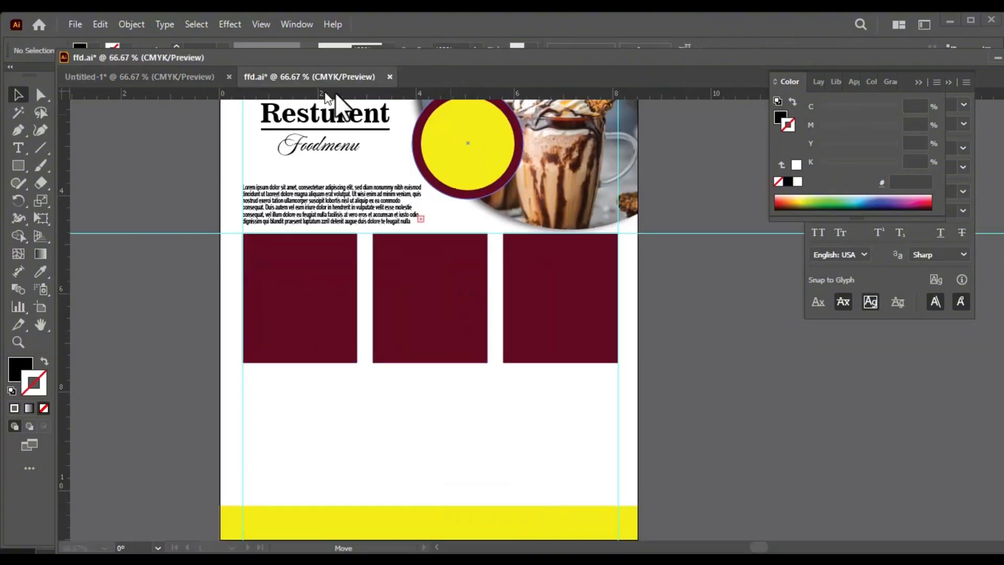
pyautogui.moveTo(347, 56); pyautogui.dragTo(353, 81)
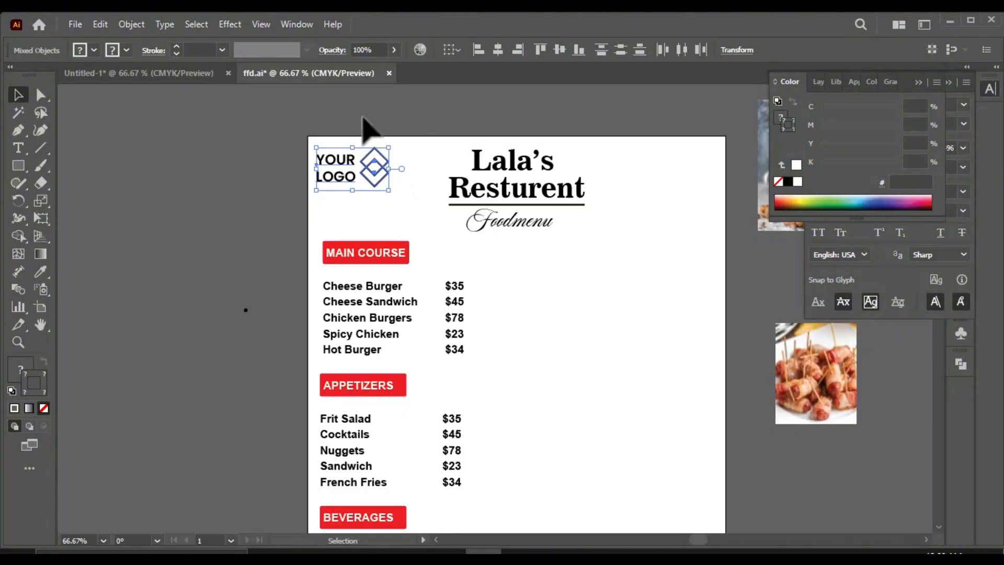
pyautogui.moveTo(480, 377); pyautogui.dragTo(486, 375)
pyautogui.click(265, 301)
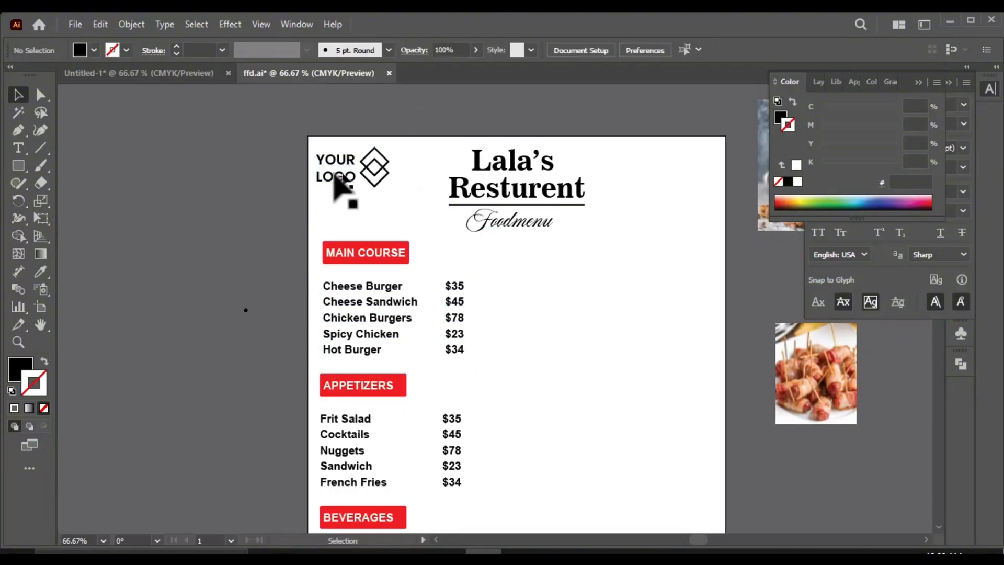
pyautogui.scroll(-1, 298, 209)
pyautogui.scroll(1, 367, 275)
pyautogui.moveTo(446, 341); pyautogui.dragTo(456, 344)
pyautogui.scroll(1, 419, 296)
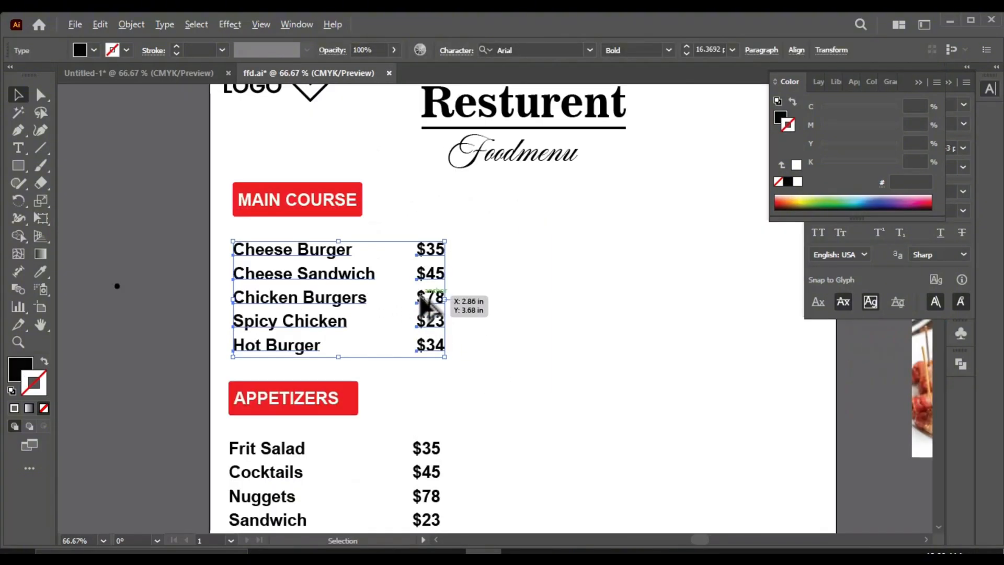
pyautogui.moveTo(411, 235); pyautogui.dragTo(449, 374)
pyautogui.press('Left')
pyautogui.press('Left')
pyautogui.press('Left')
pyautogui.press('Left')
pyautogui.press('Left')
pyautogui.press('Left')
pyautogui.press('Left')
pyautogui.press('Left')
pyautogui.press('Left')
pyautogui.press('Left')
pyautogui.press('Left')
pyautogui.press('Left')
pyautogui.press('Left')
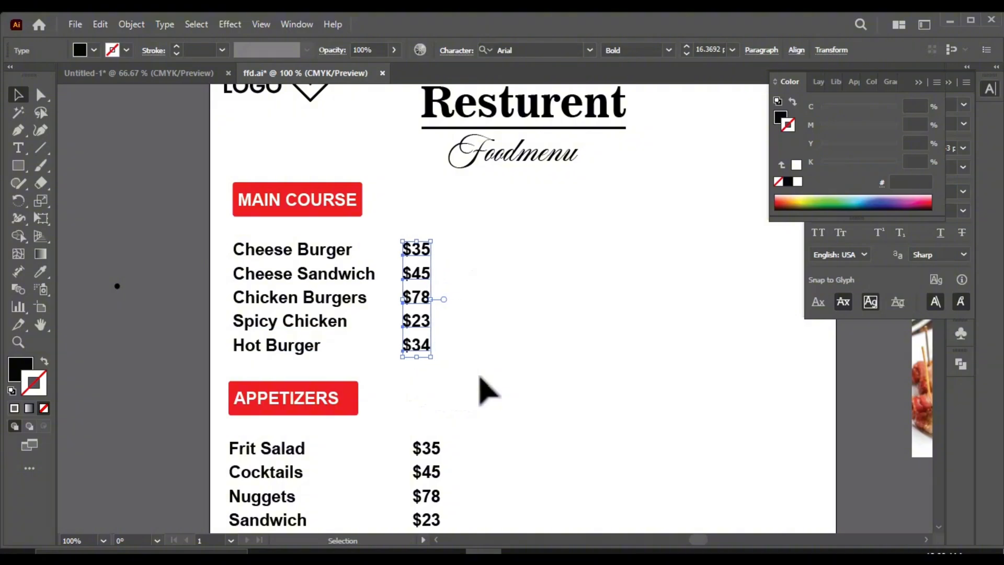
pyautogui.click(475, 252)
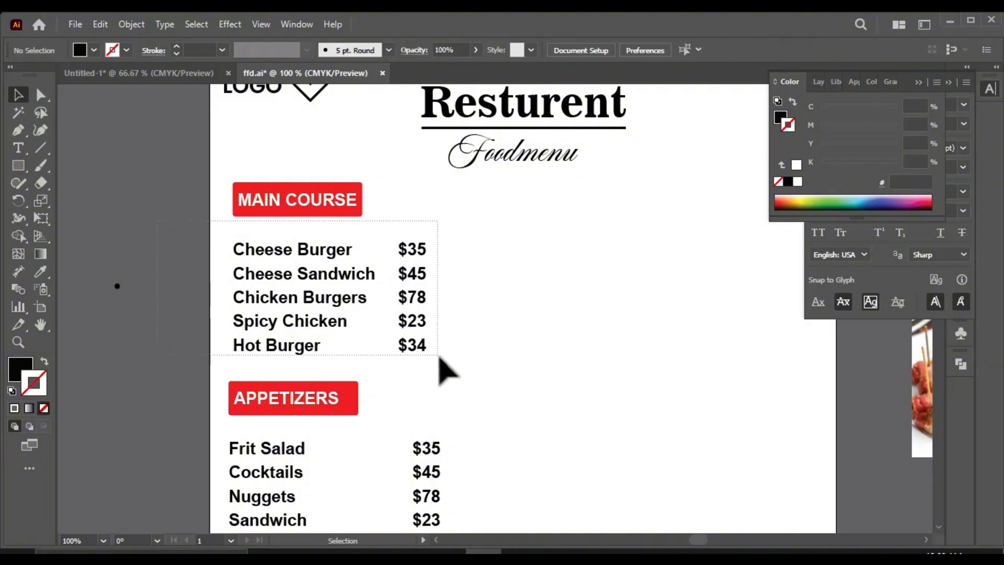
# Step: Set the font size of the five main course dish names and their prices to 14 pt
pyautogui.moveTo(439, 360); pyautogui.dragTo(439, 360)
pyautogui.click(732, 50)
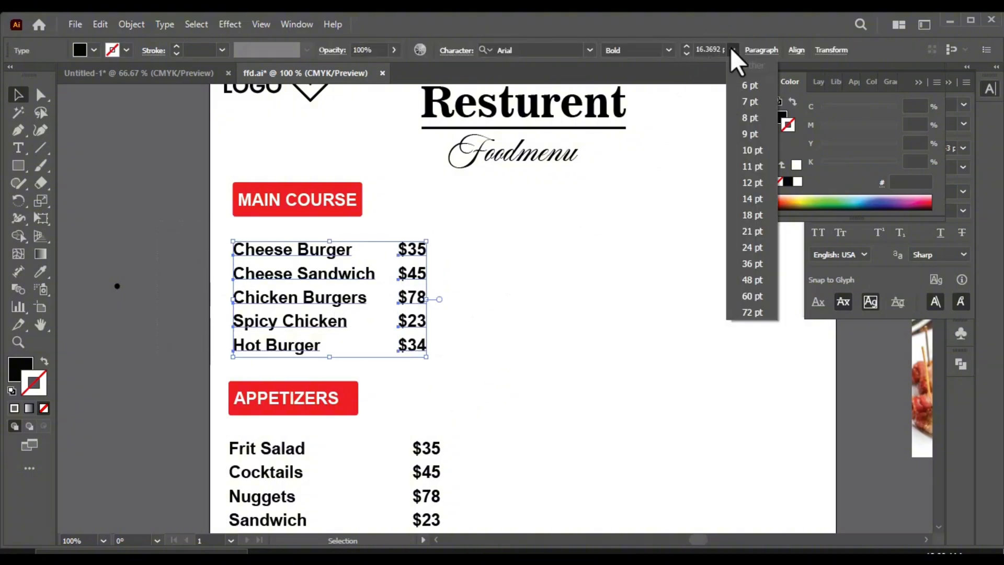
pyautogui.click(760, 198)
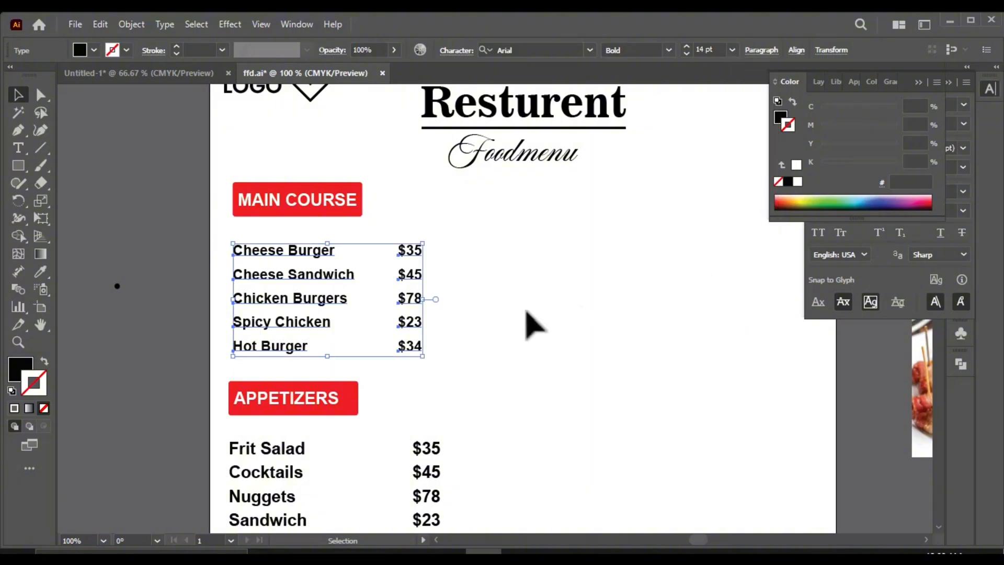
pyautogui.click(525, 311)
# Step: Move Cheese Sandwich, Chicken Burgers, Spicy Chicken and Hot Burger upward to tighten the spacing between the dish names
pyautogui.scroll(1, 302, 315)
pyautogui.scroll(2, 343, 347)
pyautogui.scroll(-1, 361, 304)
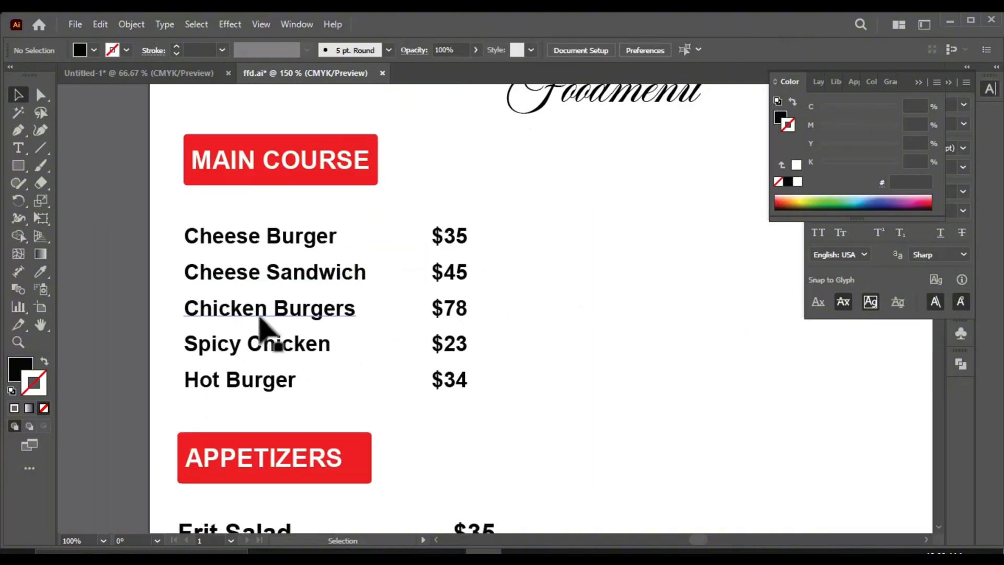
pyautogui.moveTo(260, 313); pyautogui.dragTo(262, 254)
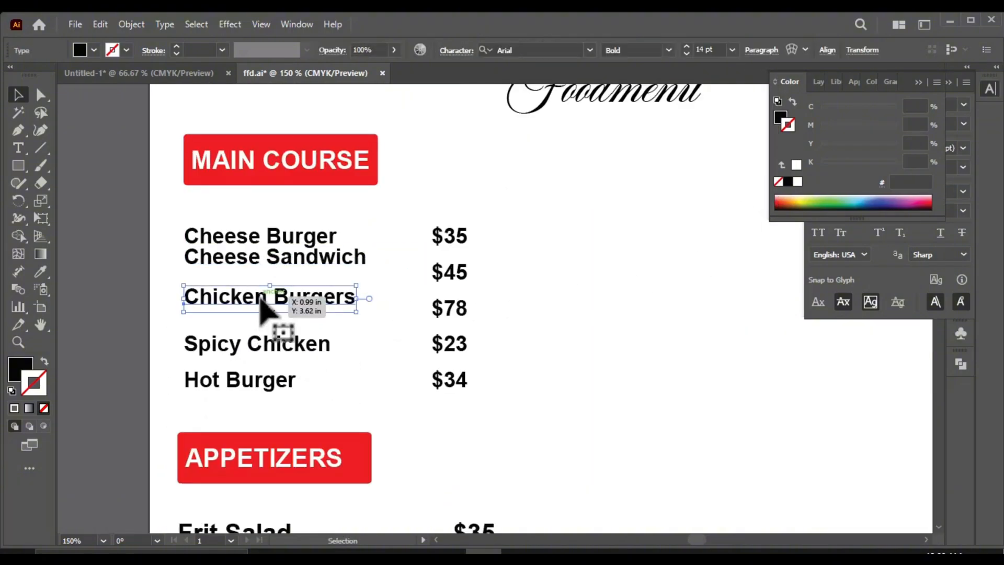
pyautogui.moveTo(246, 379); pyautogui.dragTo(251, 346)
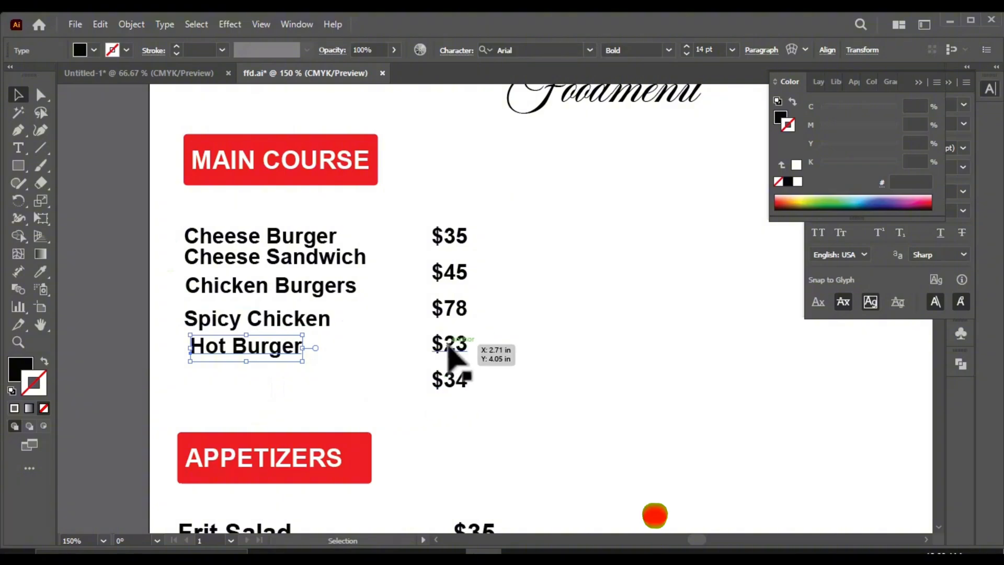
# Step: Distribute the five main course dish names evenly by their vertical centres and align their left edges
pyautogui.moveTo(481, 206); pyautogui.dragTo(180, 363)
pyautogui.moveTo(337, 368); pyautogui.dragTo(338, 369)
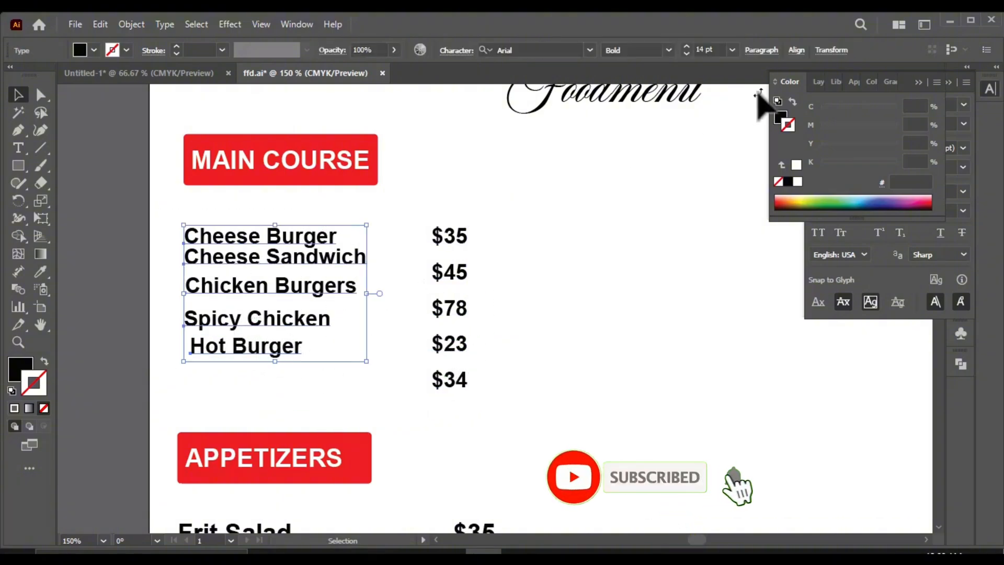
pyautogui.click(796, 50)
pyautogui.click(667, 135)
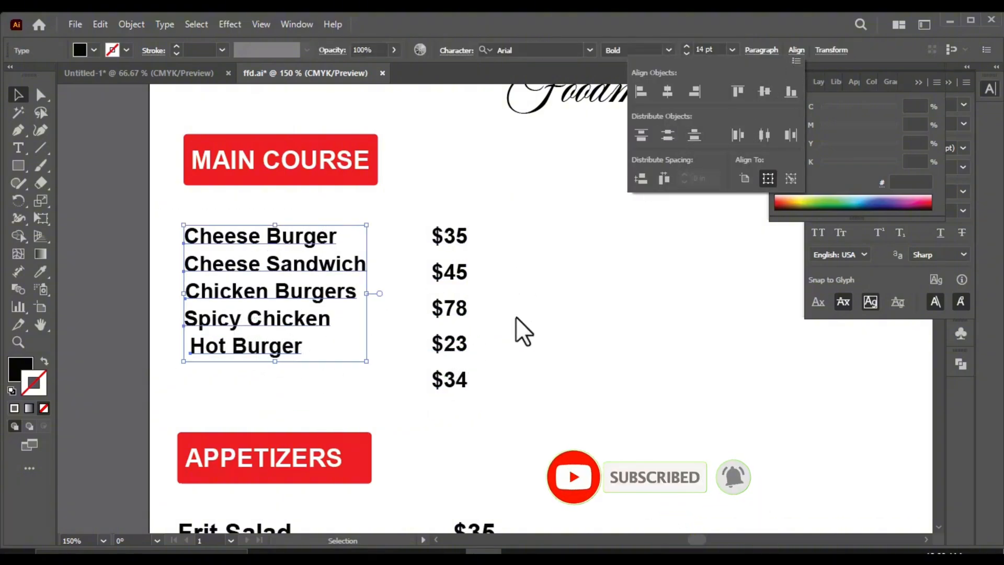
pyautogui.click(647, 91)
pyautogui.click(538, 340)
# Step: Try to align the $35 price with the Cheese Burger name by their left edges
pyautogui.click(462, 239)
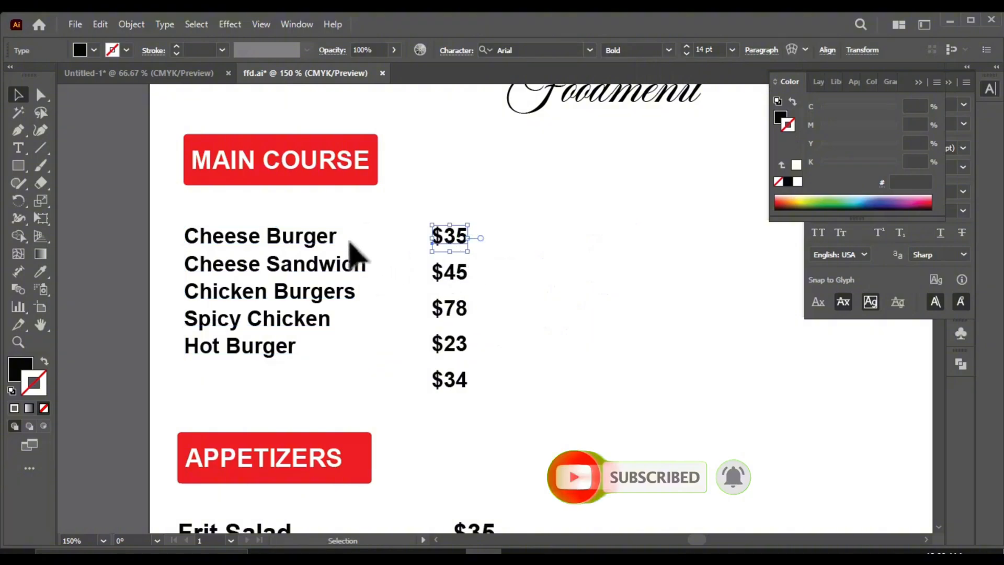
pyautogui.keyDown('shift'); pyautogui.click(334, 237); pyautogui.keyUp('shift')
pyautogui.click(796, 50)
pyautogui.click(647, 93)
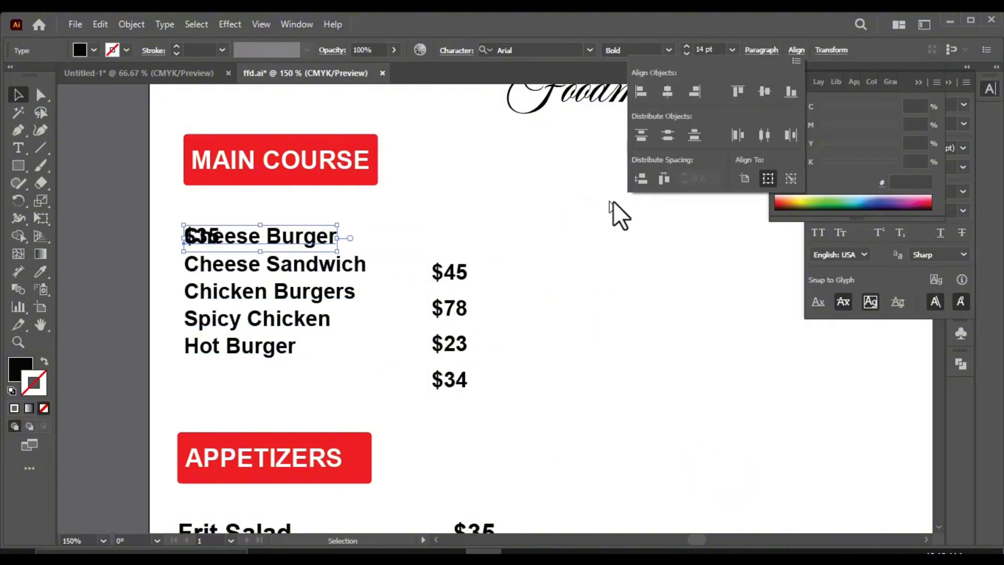
pyautogui.click(796, 51)
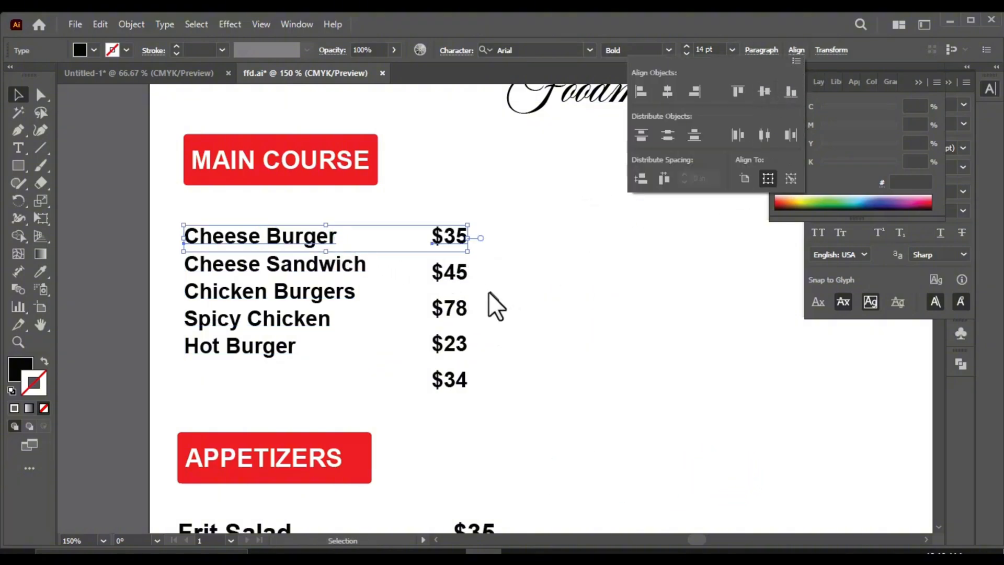
# Step: Align the vertical centres of Cheese Sandwich with $45 and of Chicken Burgers with $78
pyautogui.moveTo(495, 251); pyautogui.dragTo(362, 274)
pyautogui.click(601, 308)
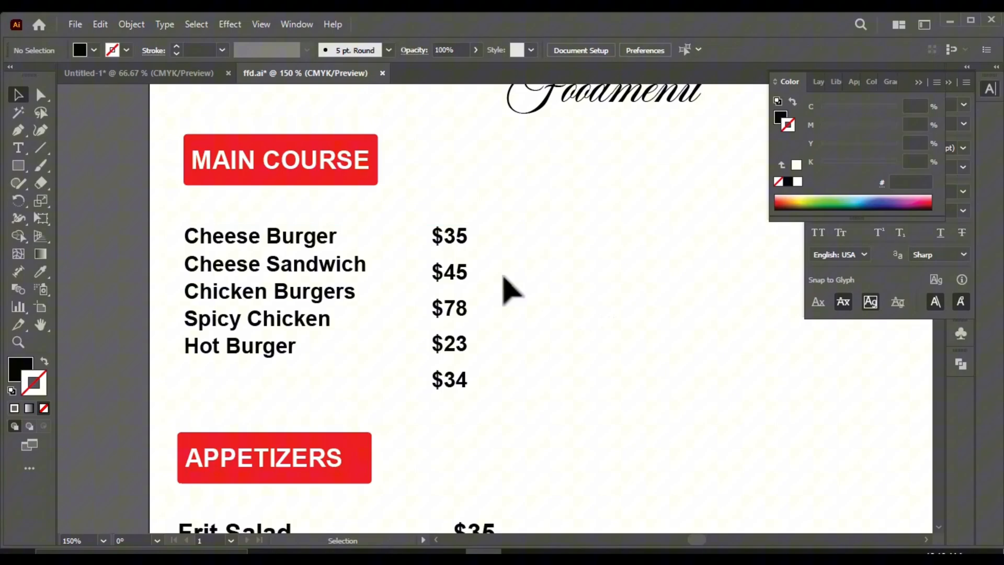
pyautogui.click(349, 272)
pyautogui.click(795, 50)
pyautogui.click(766, 93)
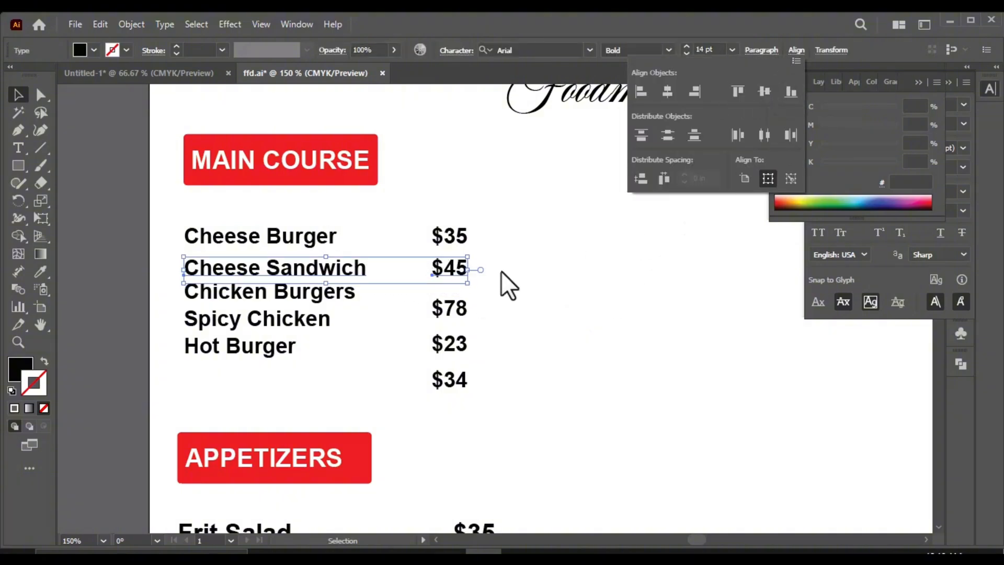
pyautogui.click(457, 312)
pyautogui.keyDown('shift'); pyautogui.click(347, 298); pyautogui.keyUp('shift')
pyautogui.click(796, 51)
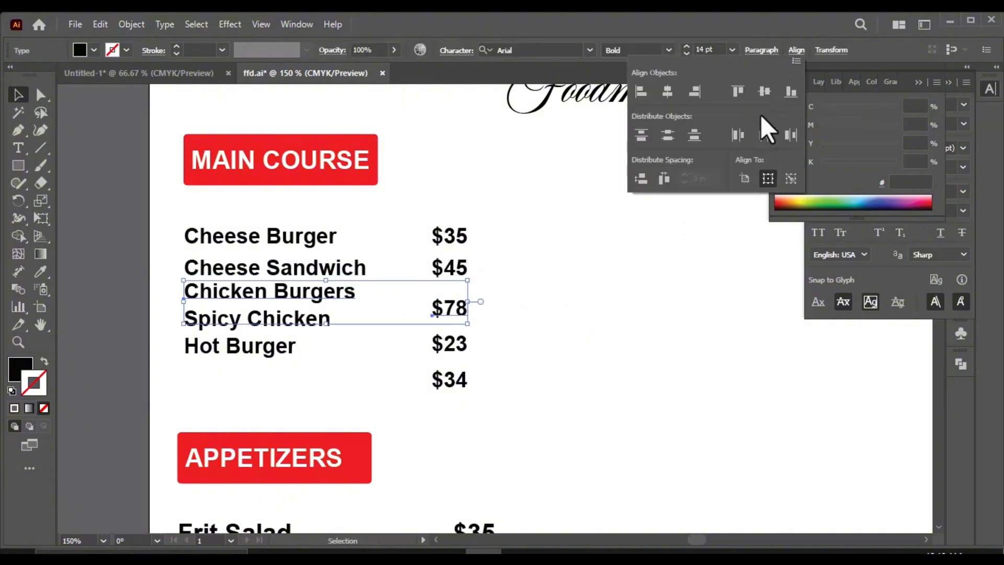
pyautogui.click(758, 92)
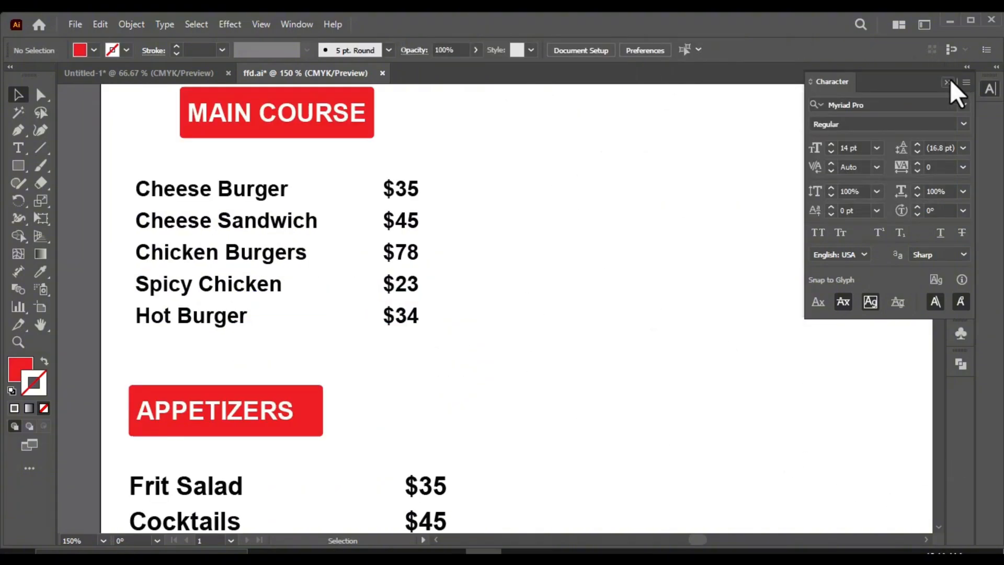
# Step: Move the grouped main course dishes and prices up and centre them closely beneath the MAIN COURSE heading
pyautogui.click(949, 81)
pyautogui.moveTo(455, 162); pyautogui.dragTo(110, 329)
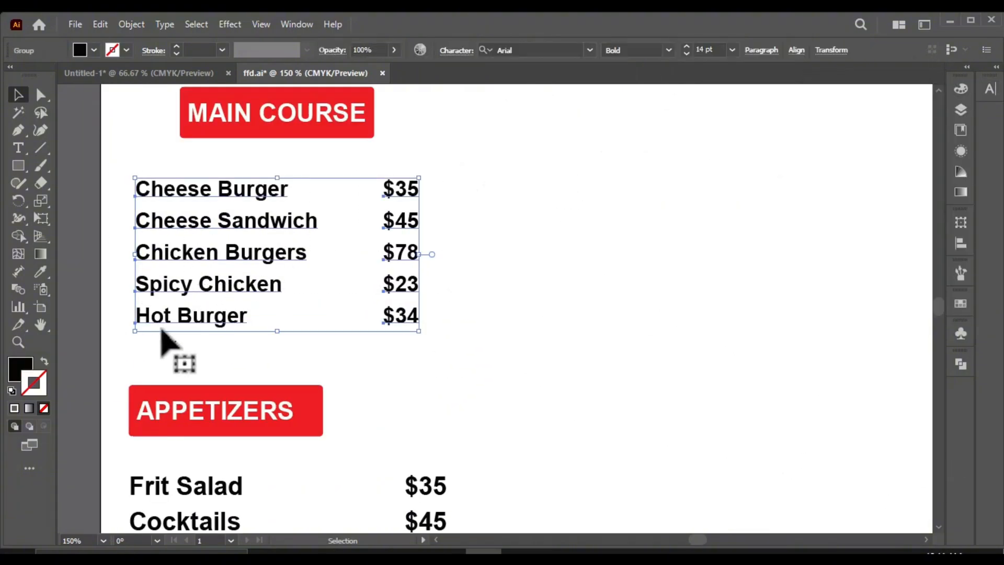
pyautogui.moveTo(244, 285); pyautogui.dragTo(242, 269)
pyautogui.scroll(-1, 309, 195)
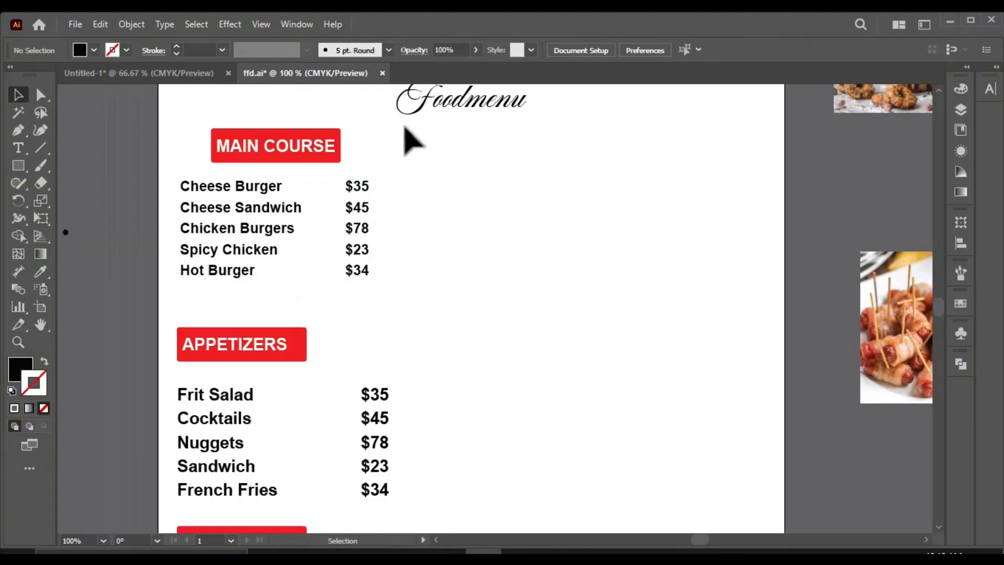
# Step: Bring the MAIN COURSE heading with its dish and price list from ffd.ai into the Untitled-1 flyer
pyautogui.moveTo(406, 126); pyautogui.dragTo(202, 285)
pyautogui.click(349, 212)
pyautogui.moveTo(429, 146); pyautogui.dragTo(235, 285)
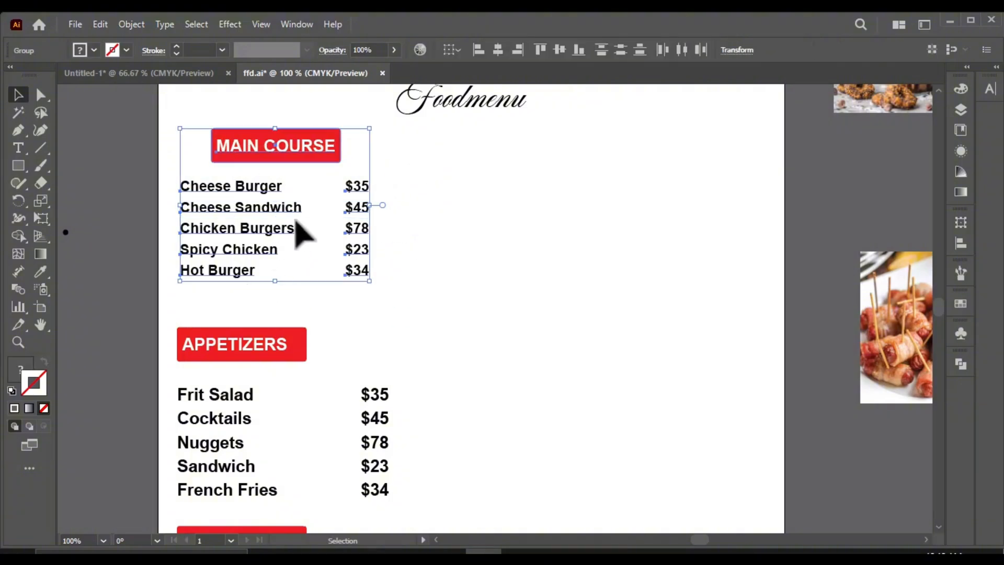
pyautogui.moveTo(246, 220); pyautogui.dragTo(183, 70)
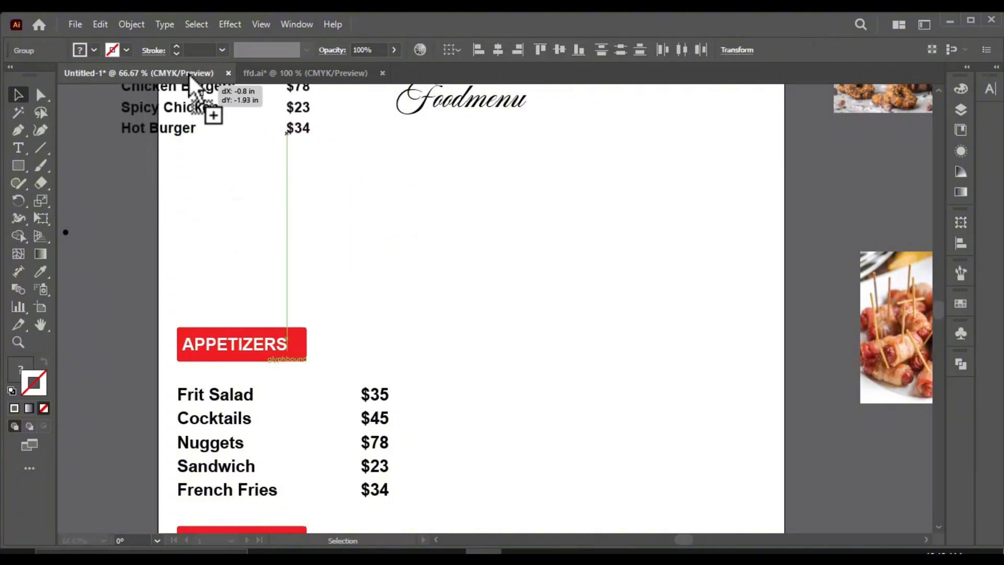
pyautogui.moveTo(322, 75); pyautogui.dragTo(181, 74)
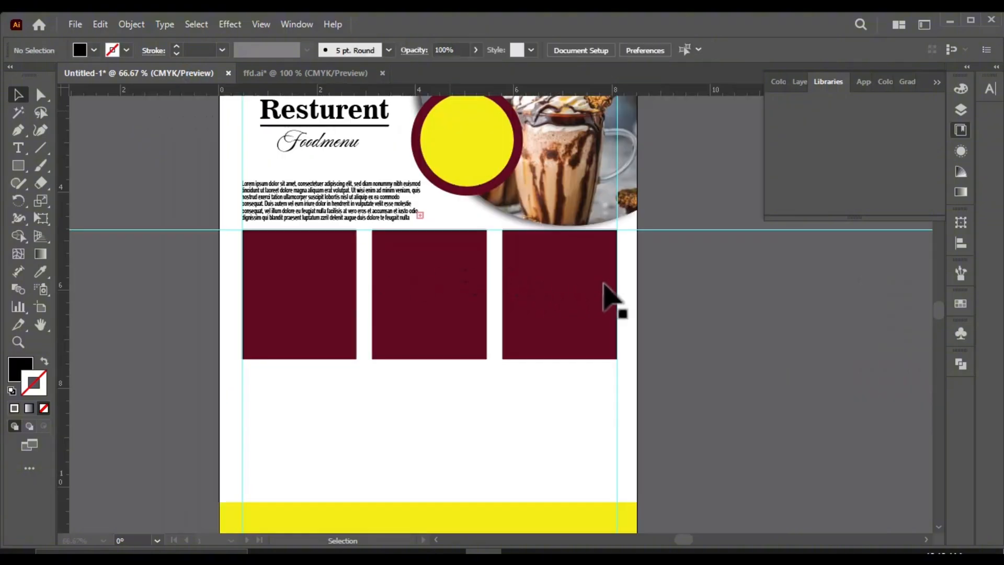
pyautogui.hotkey('ctrl', '-')
pyautogui.hotkey('ctrl', '-')
pyautogui.hotkey('ctrl', '-')
pyautogui.hotkey('ctrl', '+')
pyautogui.hotkey('ctrl', '+')
pyautogui.hotkey('ctrl', '+')
pyautogui.click(274, 79)
pyautogui.moveTo(277, 188); pyautogui.dragTo(366, 361)
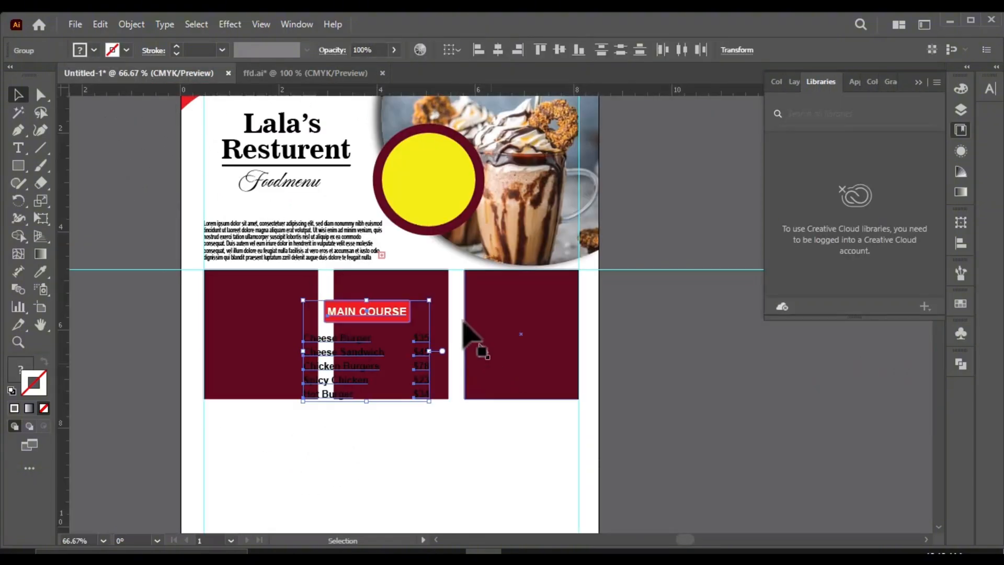
# Step: Move the MAIN COURSE block into the white area just below the first maroon panel
pyautogui.scroll(-2, 266, 278)
pyautogui.scroll(2, 293, 337)
pyautogui.moveTo(435, 283); pyautogui.dragTo(343, 362)
pyautogui.scroll(4, 456, 335)
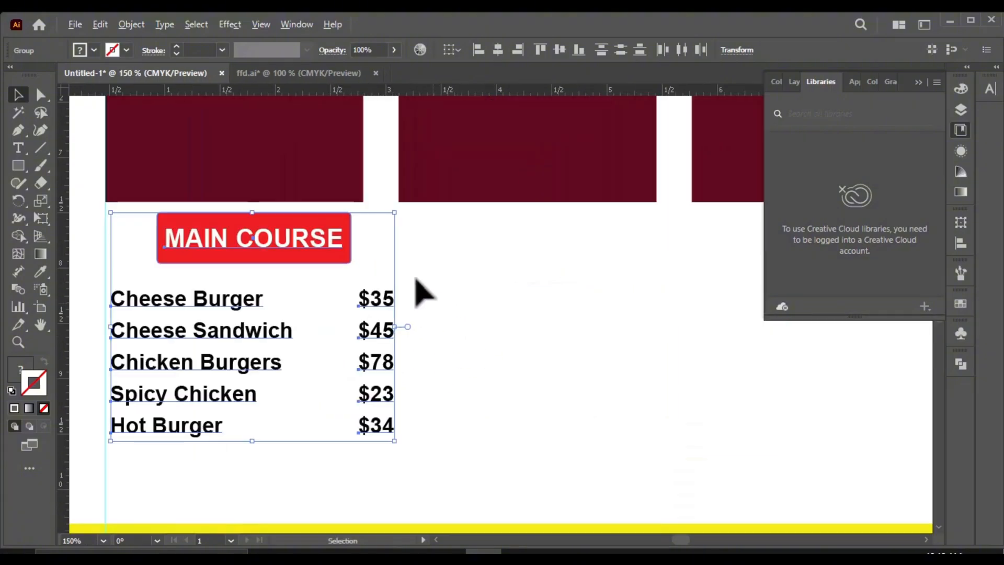
pyautogui.scroll(-3, 366, 263)
pyautogui.click(374, 310)
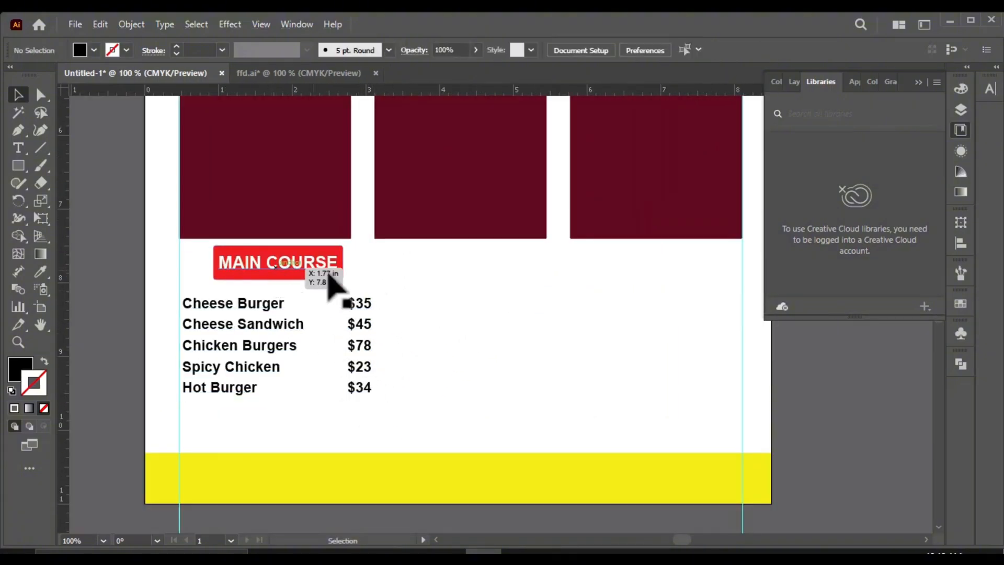
# Step: Align the MAIN COURSE block's dish names with the flyer's left margin guide
pyautogui.scroll(-1, 230, 343)
pyautogui.scroll(2, 256, 335)
pyautogui.scroll(2, 256, 335)
pyautogui.click(309, 332)
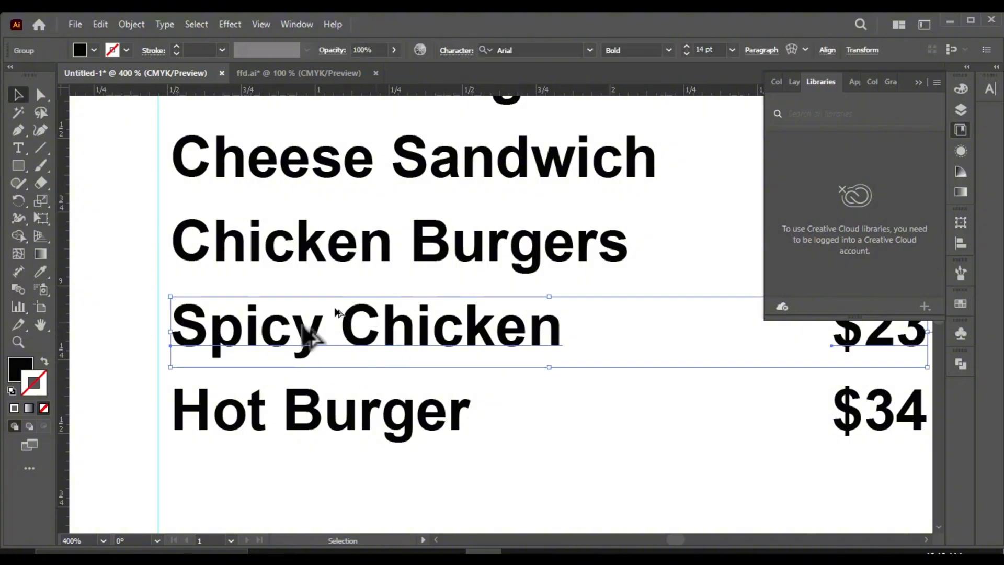
pyautogui.scroll(-3, 520, 243)
pyautogui.moveTo(438, 308); pyautogui.dragTo(311, 370)
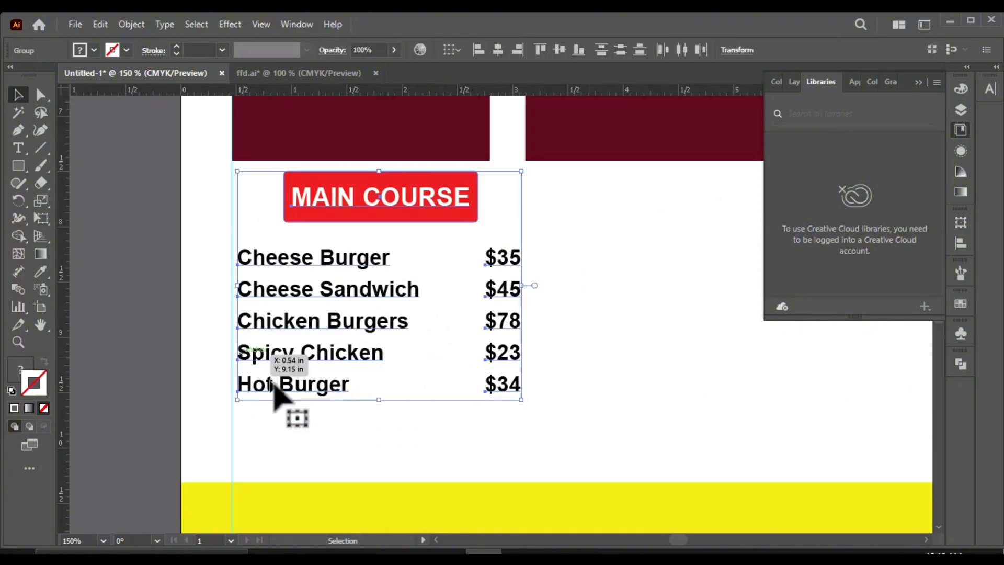
pyautogui.scroll(6, 245, 388)
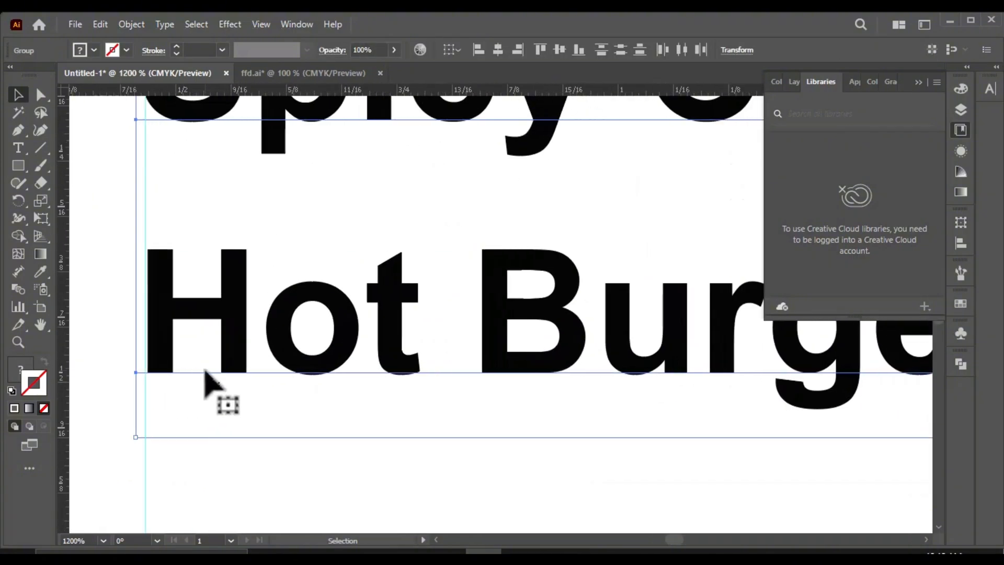
pyautogui.moveTo(175, 370); pyautogui.dragTo(164, 357)
pyautogui.scroll(-2, 340, 293)
pyautogui.scroll(-5, 345, 327)
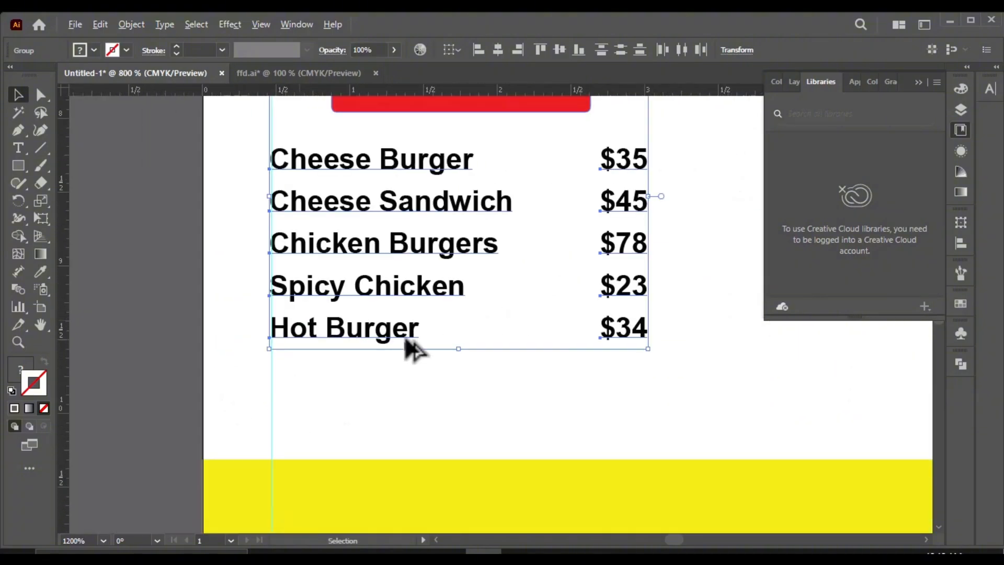
pyautogui.scroll(2, 554, 193)
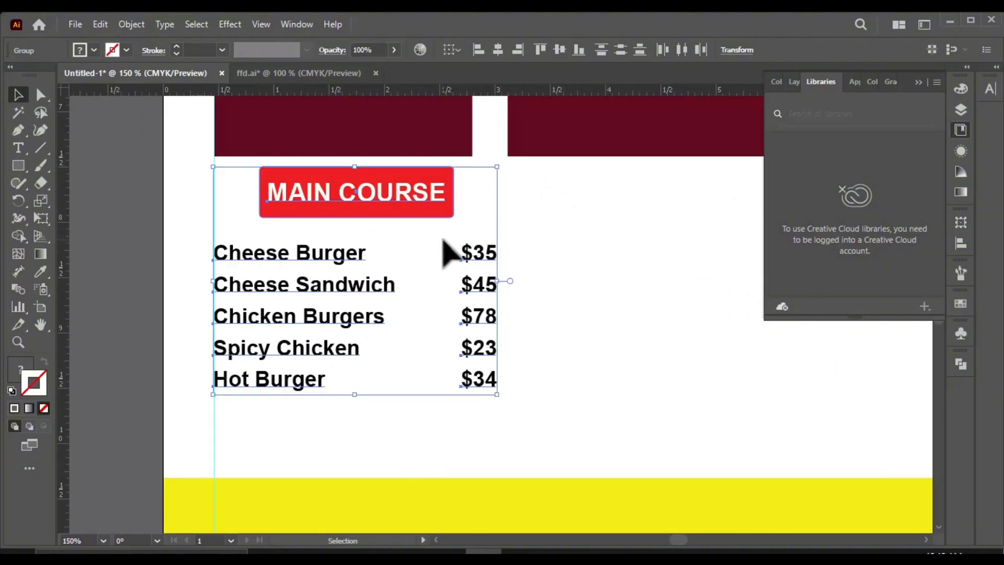
# Step: Duplicate the MAIN COURSE block and place the copy below the second maroon panel, starting at its left edge
pyautogui.scroll(-1, 366, 243)
pyautogui.scroll(-2, 354, 195)
pyautogui.scroll(1, 338, 256)
pyautogui.moveTo(210, 261); pyautogui.dragTo(749, 268)
pyautogui.scroll(-2, 446, 279)
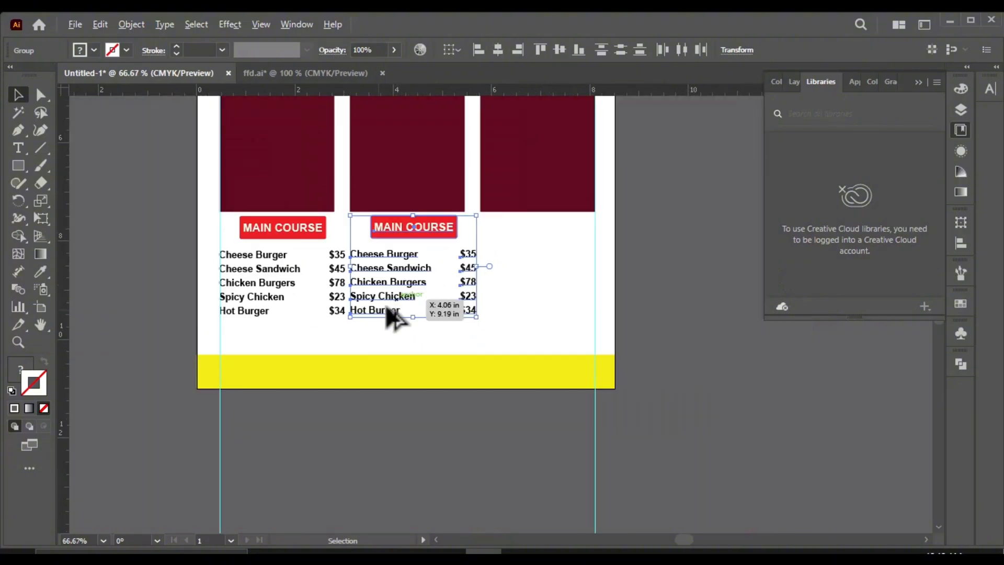
pyautogui.click(330, 343)
pyautogui.scroll(2, 330, 343)
pyautogui.scroll(-1, 314, 327)
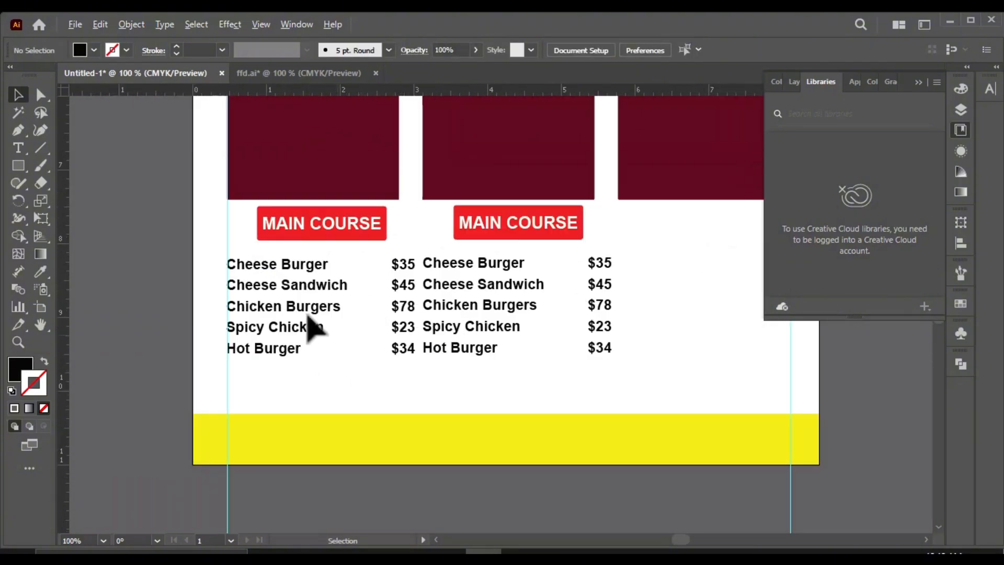
# Step: Ungroup the Cheese Burger row of the first MAIN COURSE block to separate its dish name from its price
pyautogui.click(405, 264)
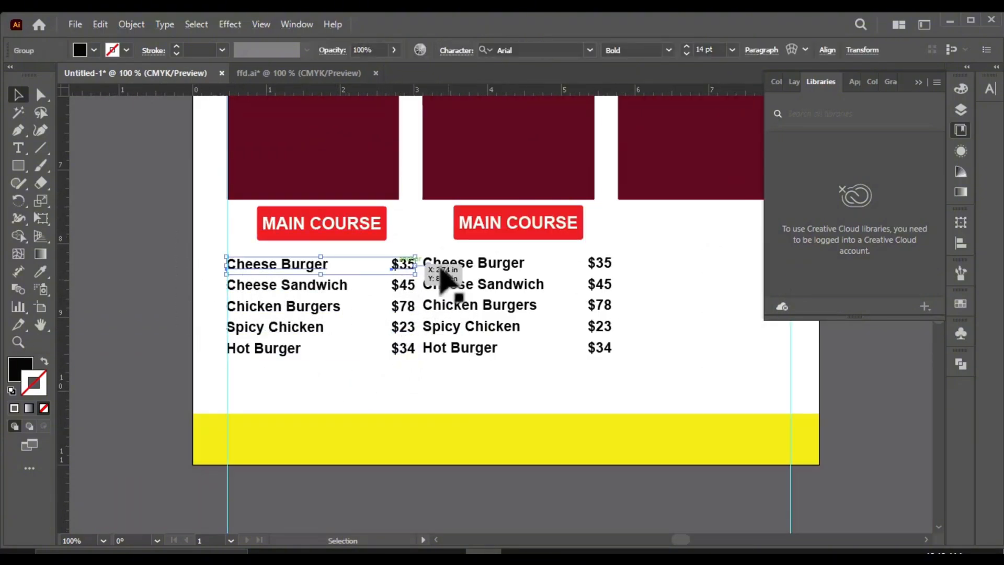
pyautogui.scroll(1, 423, 261)
pyautogui.rightClick(387, 266)
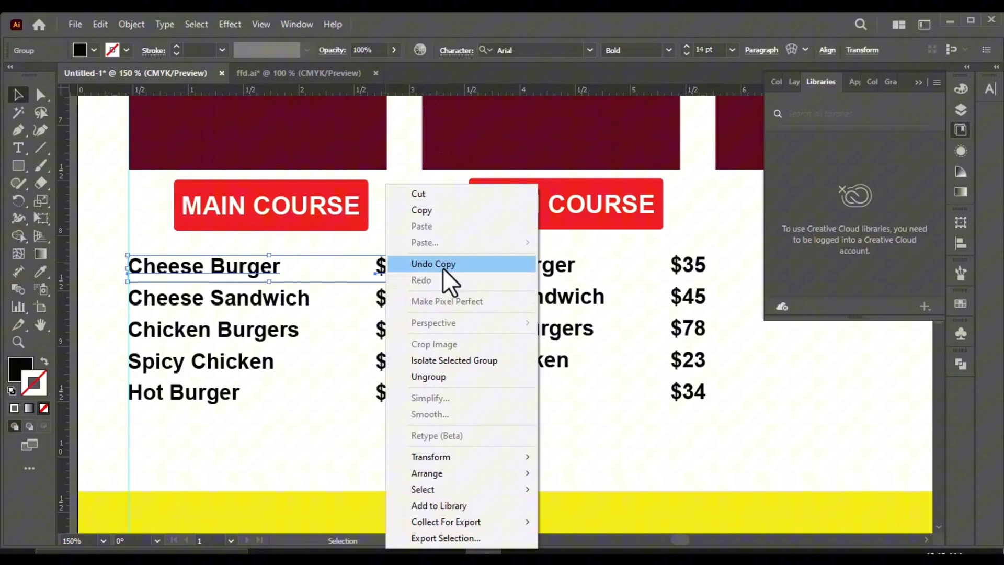
pyautogui.click(469, 378)
pyautogui.click(892, 426)
# Step: Delete the MAIN COURSE block copy below the second maroon panel
pyautogui.moveTo(453, 375); pyautogui.dragTo(455, 379)
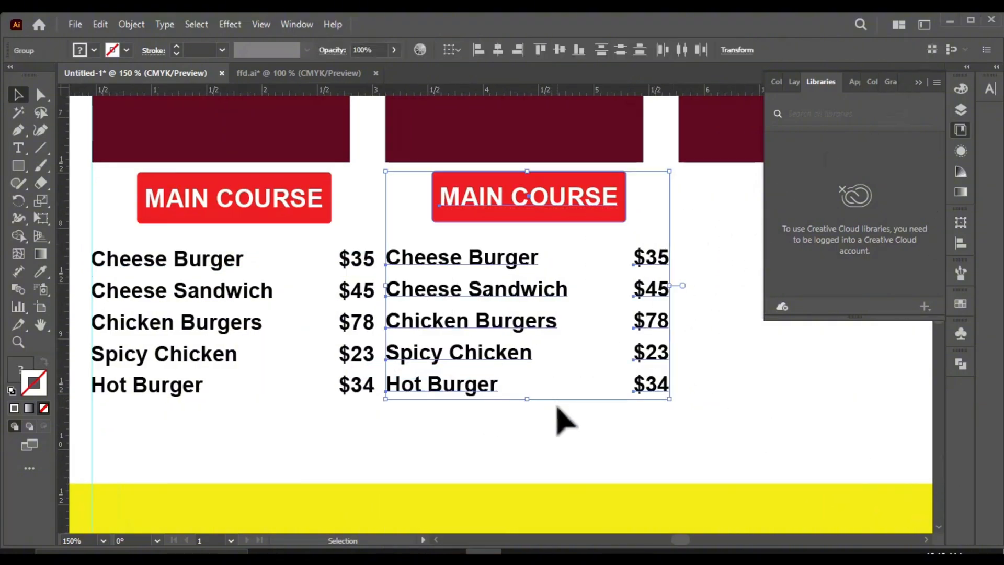
pyautogui.press('Delete')
pyautogui.scroll(-1, 340, 396)
pyautogui.scroll(1, 347, 399)
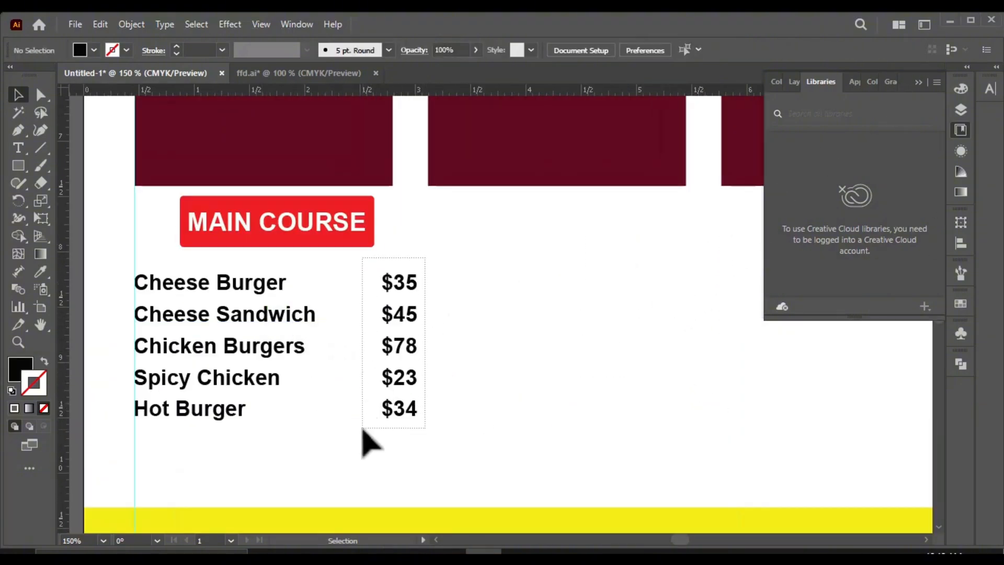
# Step: Move the price column closer to the dish names so it fits within the first maroon panel's width
pyautogui.click(364, 426)
pyautogui.scroll(1, 418, 377)
pyautogui.moveTo(425, 365); pyautogui.dragTo(378, 366)
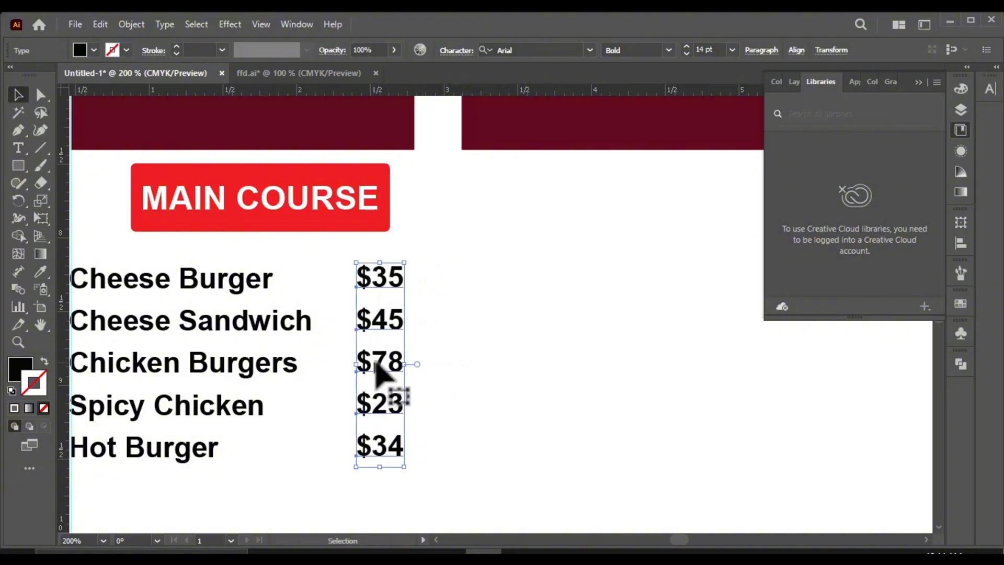
pyautogui.scroll(-1, 409, 298)
pyautogui.scroll(1, 410, 298)
pyautogui.moveTo(366, 317)
pyautogui.mouseDown()
pyautogui.moveTo(385, 314)
pyautogui.moveTo(369, 313)
pyautogui.mouseUp()
pyautogui.scroll(-1, 443, 317)
pyautogui.click(488, 381)
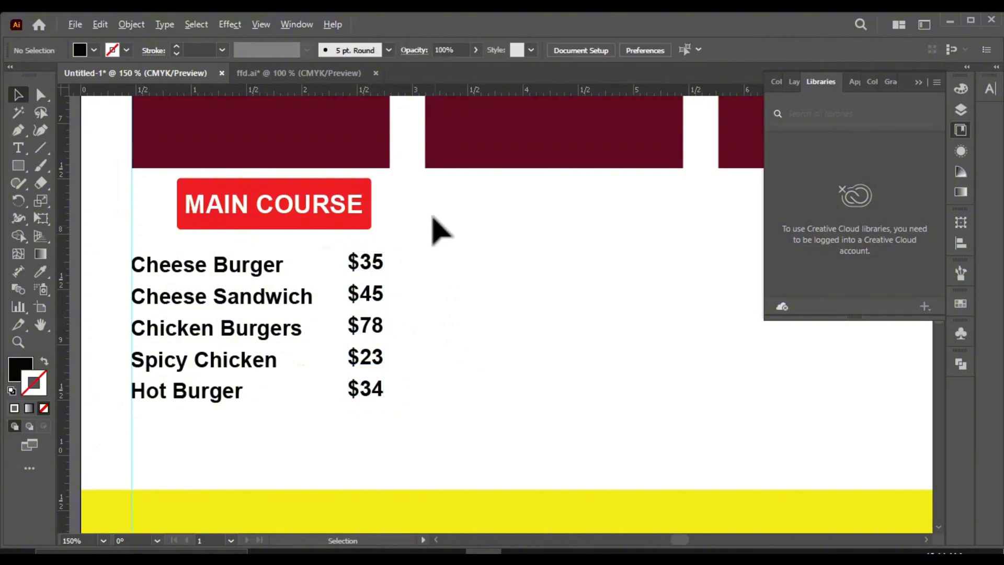
# Step: Place a vertical guide at the first maroon panel's right edge and align the price column's right side to it
pyautogui.scroll(1, 431, 214)
pyautogui.moveTo(77, 316); pyautogui.dragTo(248, 310)
pyautogui.hotkey('ctrl', 'z')
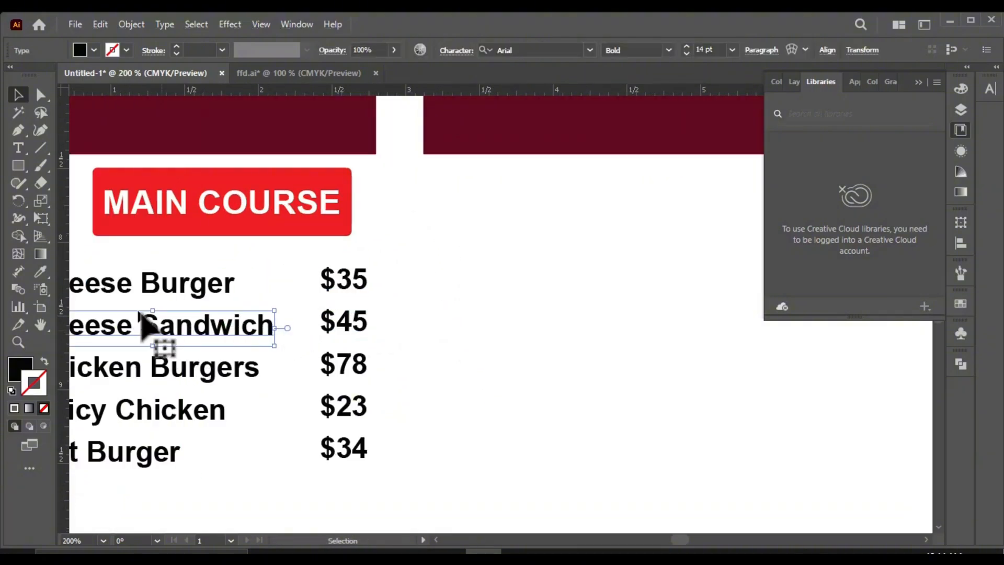
pyautogui.moveTo(378, 315); pyautogui.dragTo(378, 315)
pyautogui.scroll(2, 398, 302)
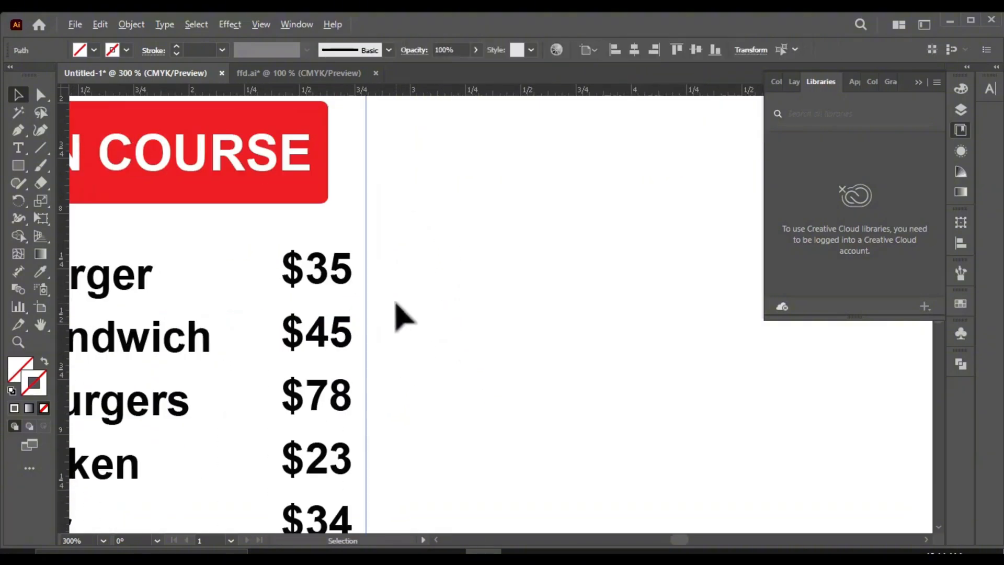
pyautogui.scroll(-1, 313, 237)
pyautogui.moveTo(320, 518); pyautogui.dragTo(345, 520)
pyautogui.hotkey('ctrl', '1')
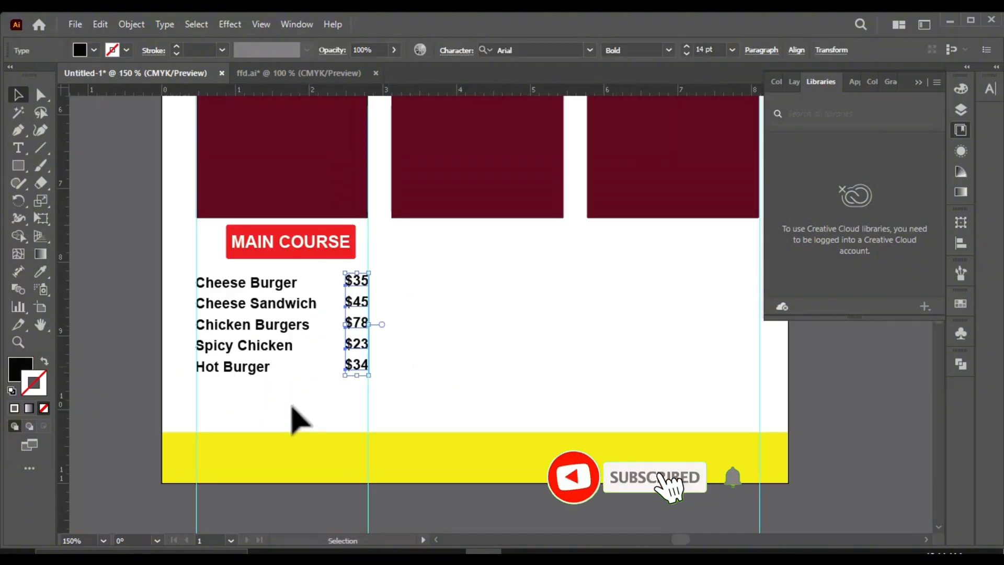
# Step: Duplicate the MAIN COURSE block twice, placing the copies below the second and third maroon panels
pyautogui.moveTo(313, 404); pyautogui.dragTo(230, 319)
pyautogui.moveTo(208, 251); pyautogui.dragTo(208, 251)
pyautogui.moveTo(262, 354); pyautogui.dragTo(460, 344)
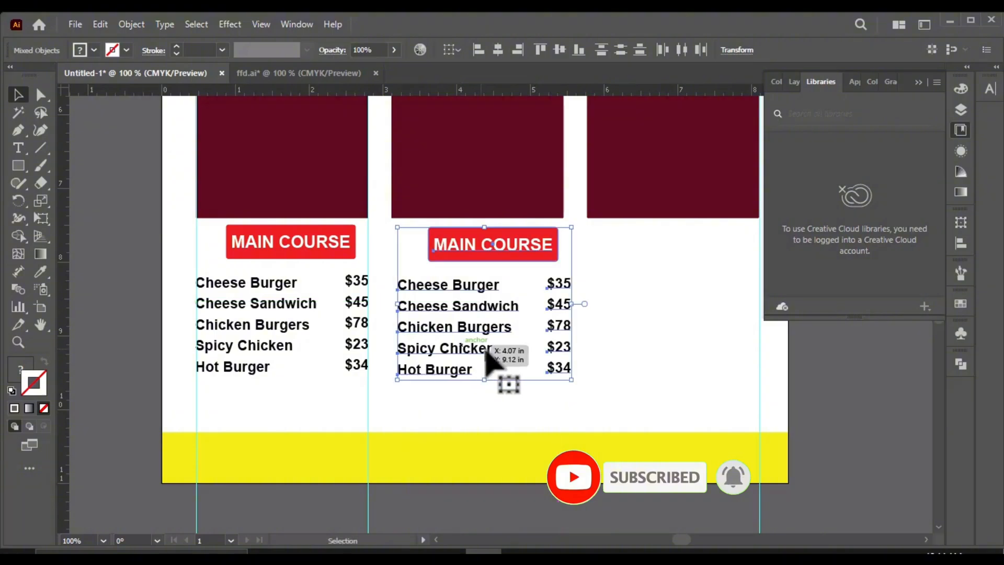
pyautogui.scroll(-2, 580, 282)
pyautogui.scroll(2, 543, 307)
pyautogui.moveTo(296, 342); pyautogui.dragTo(480, 332)
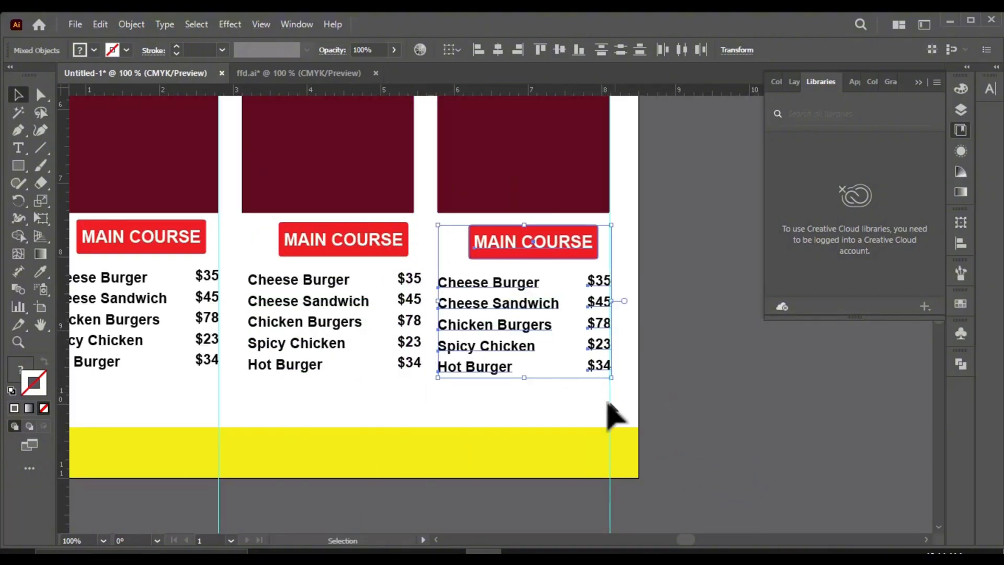
pyautogui.click(649, 351)
# Step: Move the inner vertical guide to the second maroon panel's left edge and align the middle block's dish names to it
pyautogui.scroll(1, 315, 331)
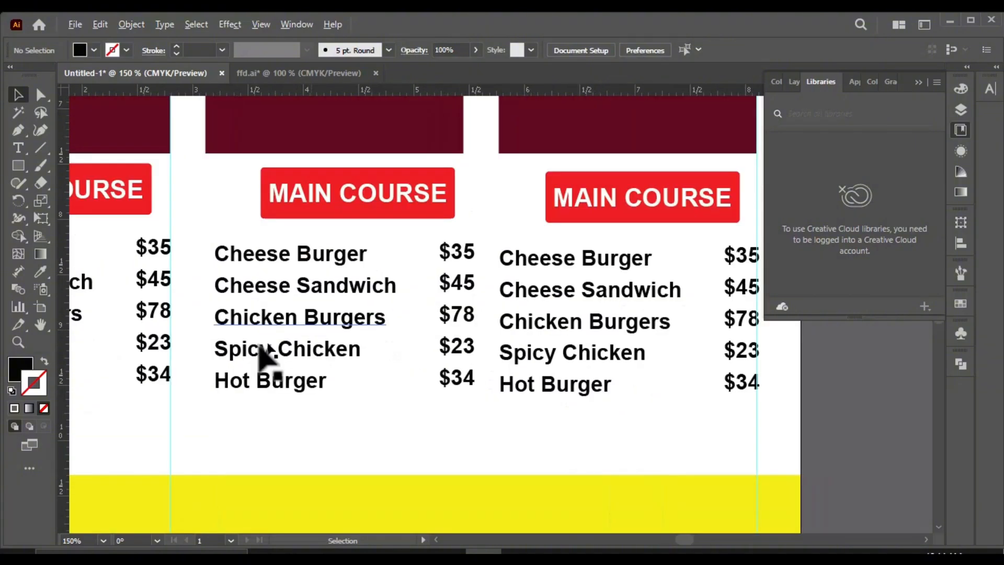
pyautogui.moveTo(170, 442); pyautogui.dragTo(206, 459)
pyautogui.moveTo(370, 216); pyautogui.dragTo(355, 215)
pyautogui.click(376, 415)
pyautogui.scroll(-2, 400, 385)
pyautogui.scroll(1, 461, 413)
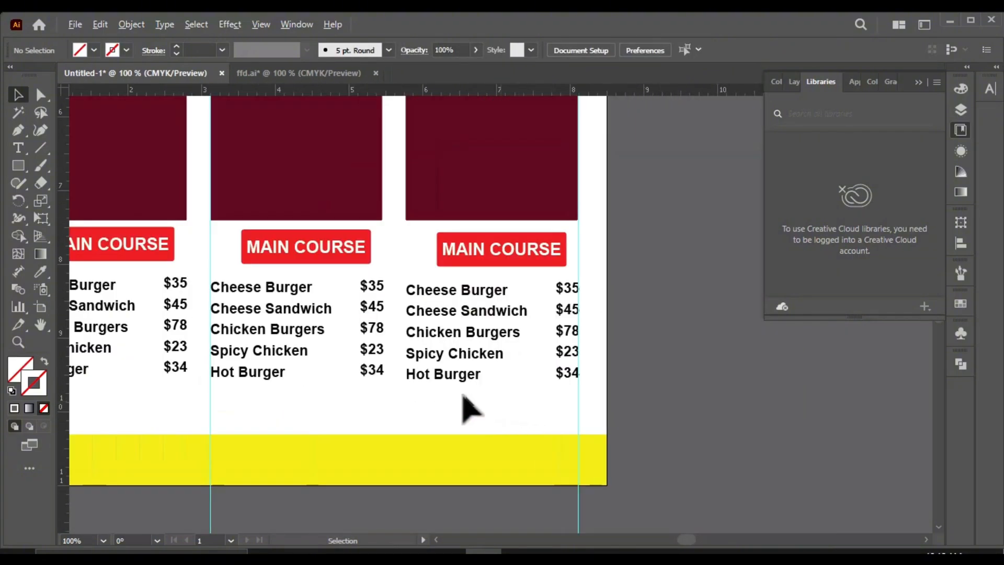
pyautogui.click(437, 285)
pyautogui.click(695, 331)
pyautogui.scroll(1, 482, 251)
pyautogui.doubleClick(519, 268)
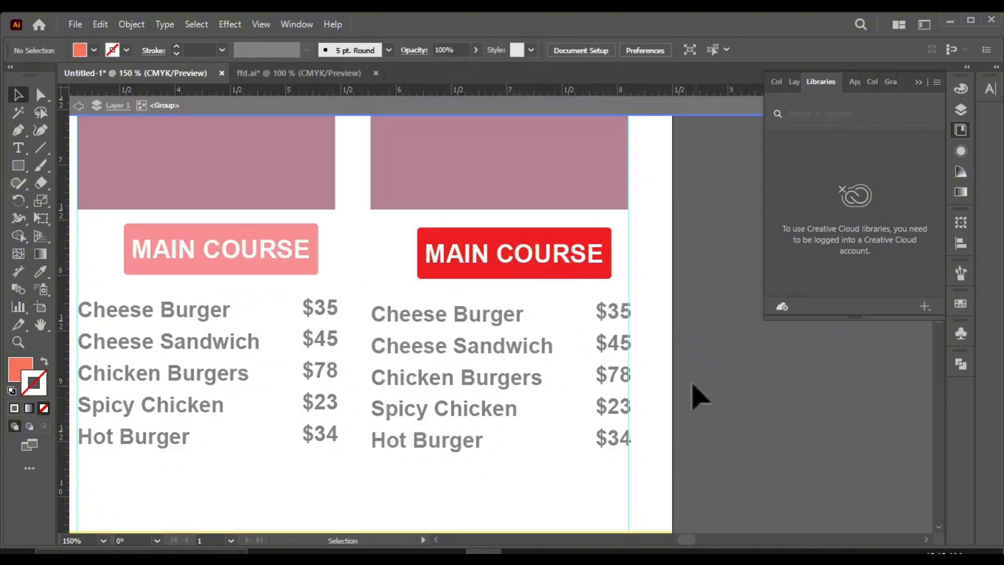
pyautogui.press('Escape')
# Step: Ungroup the third block's heading and delete its MAIN COURSE text, keeping the red box
pyautogui.click(571, 265)
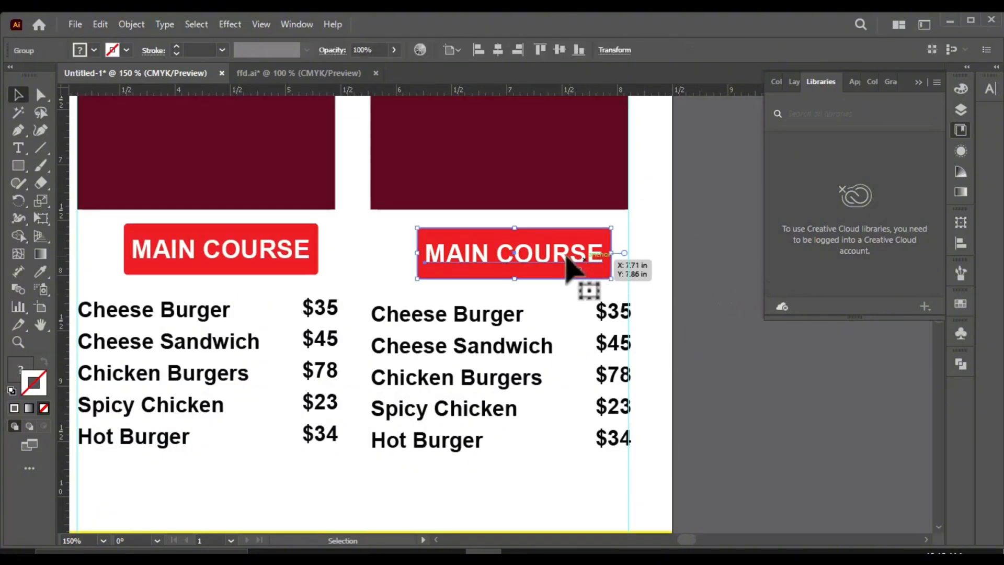
pyautogui.rightClick(565, 264)
pyautogui.click(638, 371)
pyautogui.doubleClick(561, 255)
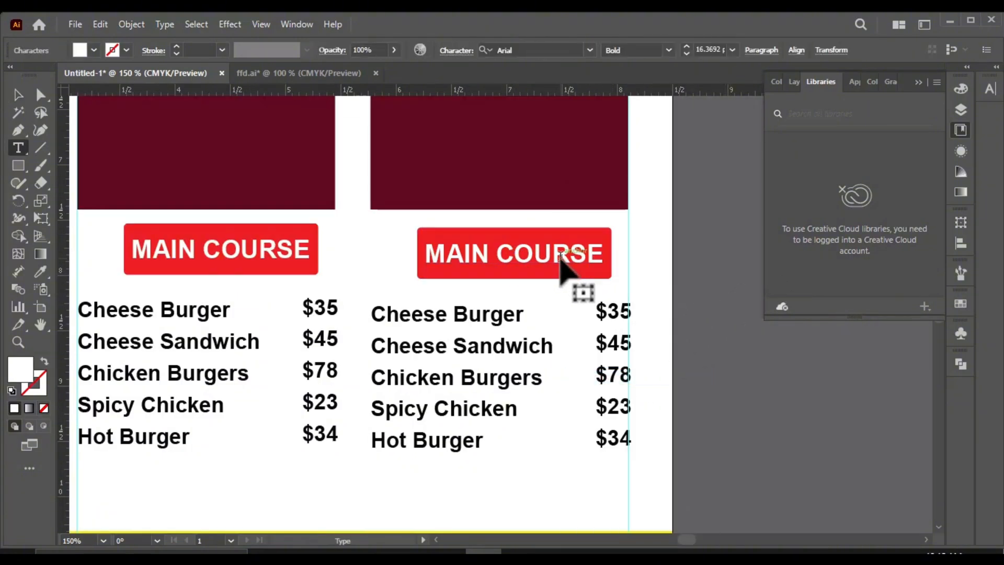
pyautogui.hotkey('ctrl', 'a')
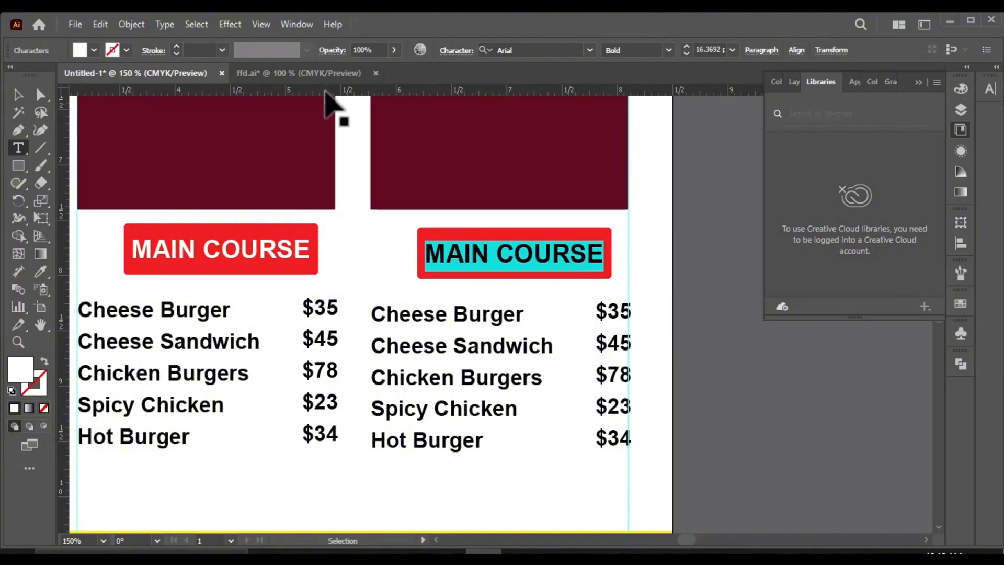
pyautogui.click(16, 98)
pyautogui.press('Delete')
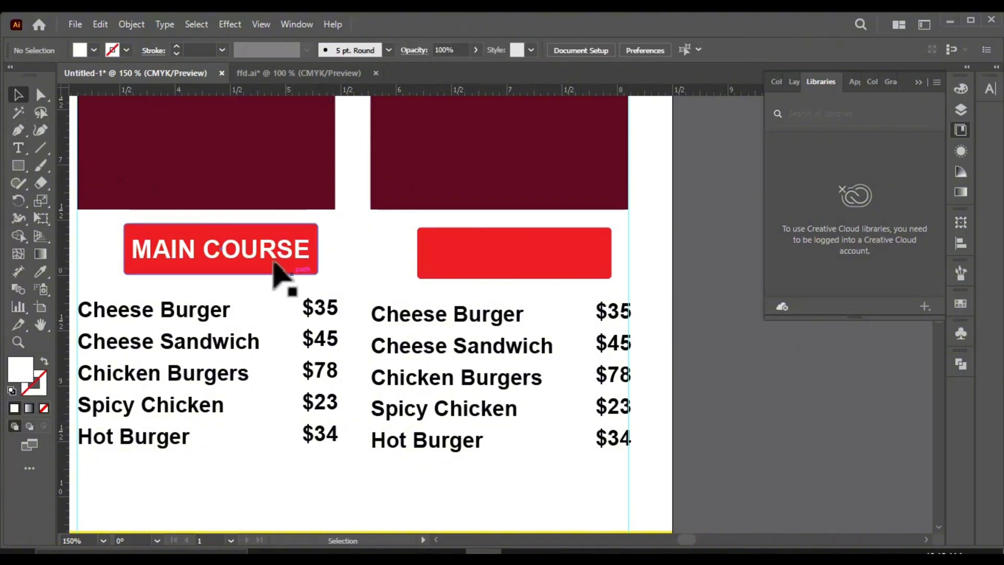
# Step: Ungroup the middle block's heading and delete its MAIN COURSE text, leaving only the red box
pyautogui.click(273, 256)
pyautogui.press('Delete')
pyautogui.hotkey('ctrl', 'z')
pyautogui.rightClick(271, 257)
pyautogui.click(343, 374)
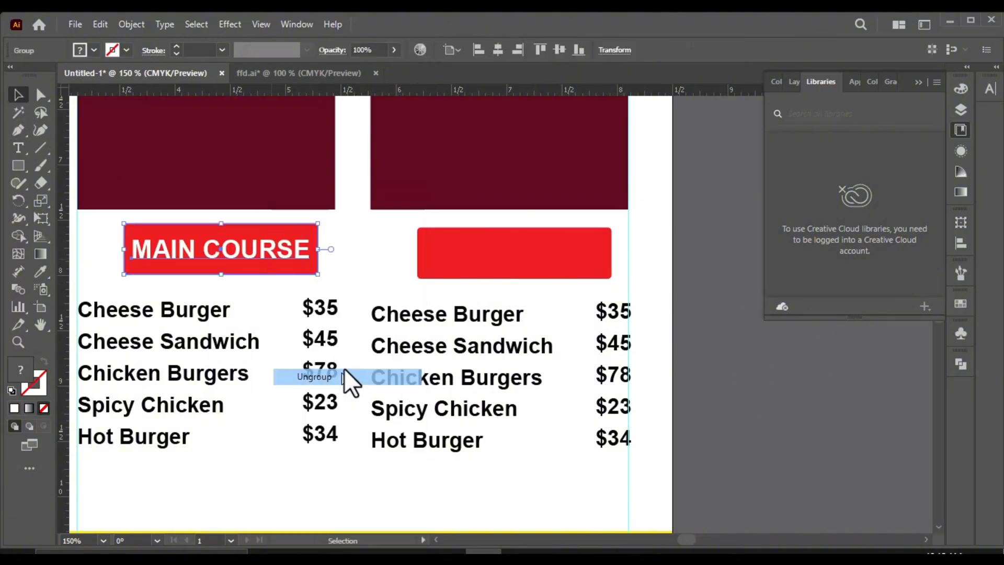
pyautogui.click(501, 283)
pyautogui.click(278, 253)
pyautogui.press('Delete')
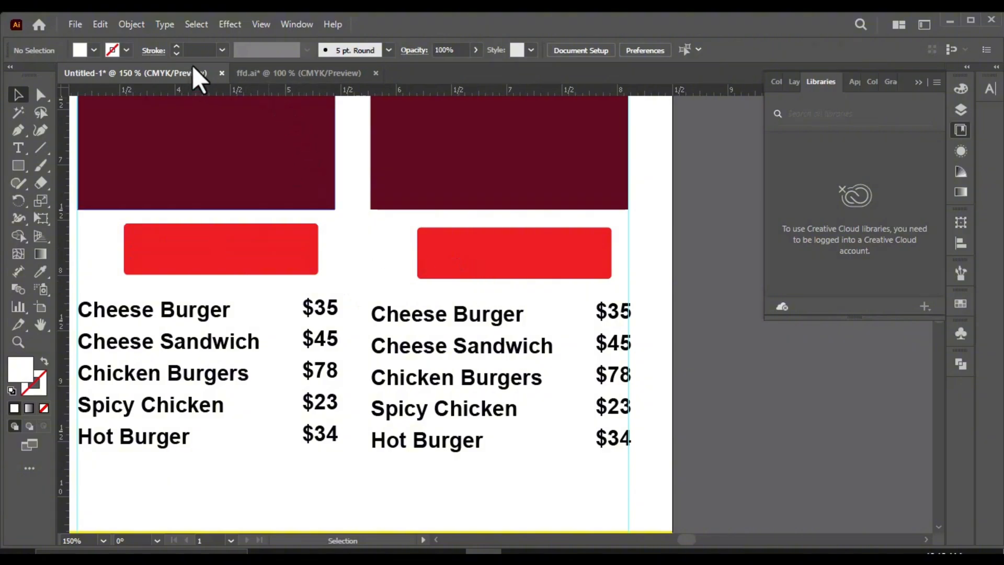
# Step: Bring the APPETIZERS and BEVERAGES headings from ffd.ai into the middle and third red boxes of the Untitled-1 flyer
pyautogui.click(296, 73)
pyautogui.click(265, 381)
pyautogui.moveTo(272, 383); pyautogui.dragTo(261, 260)
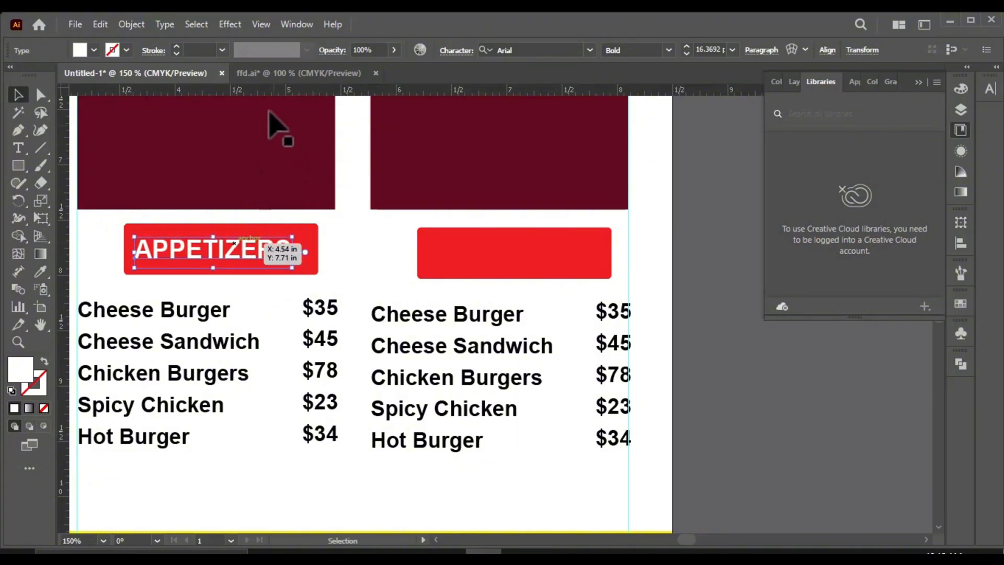
pyautogui.click(268, 73)
pyautogui.scroll(-2, 314, 314)
pyautogui.moveTo(246, 493); pyautogui.dragTo(512, 253)
pyautogui.click(606, 253)
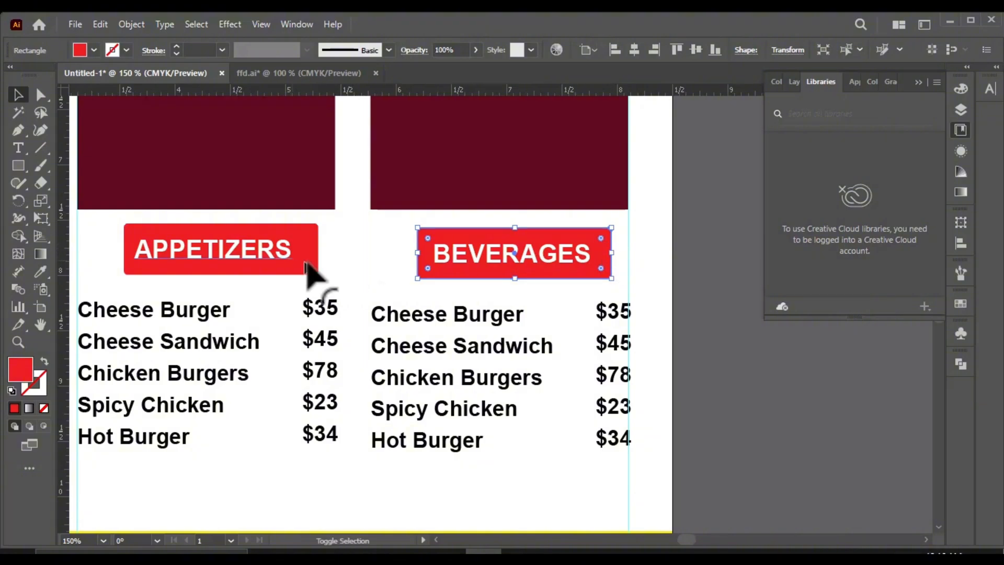
pyautogui.keyDown('shift'); pyautogui.click(215, 268); pyautogui.keyUp('shift')
pyautogui.hotkey('ctrl', '-')
pyautogui.keyDown('shift'); pyautogui.click(154, 263); pyautogui.keyUp('shift')
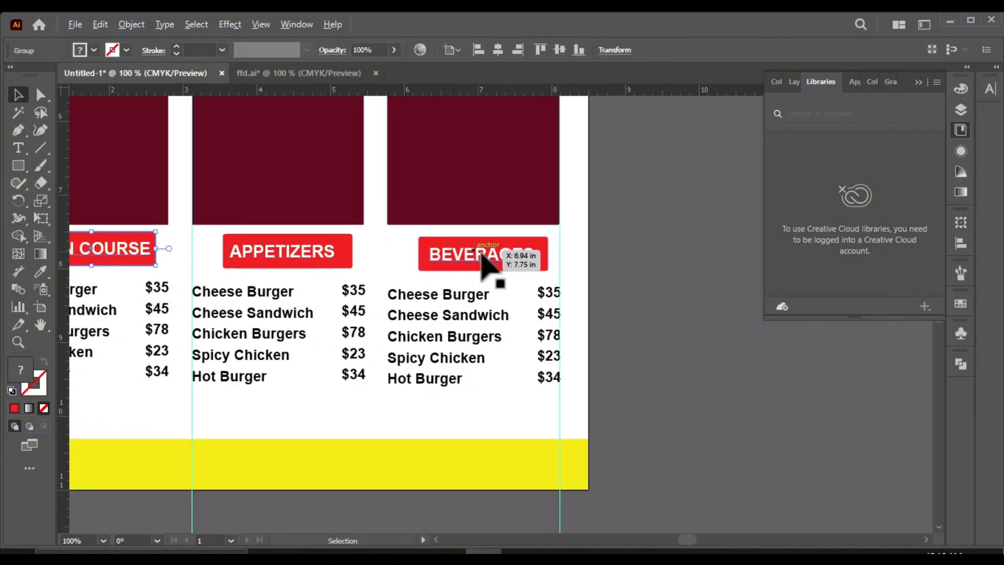
pyautogui.keyDown('shift'); pyautogui.click(489, 264); pyautogui.keyUp('shift')
pyautogui.scroll(2, 554, 256)
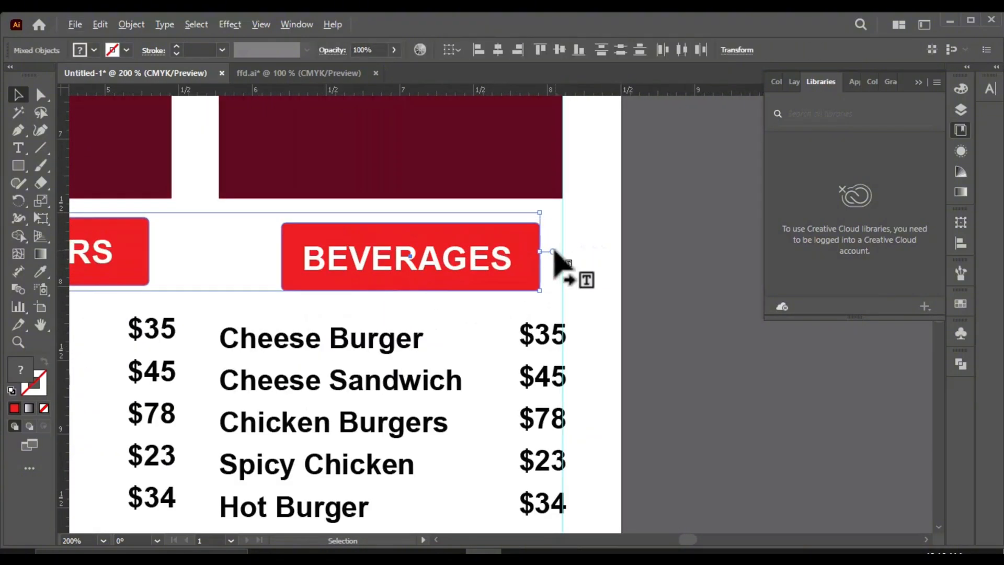
pyautogui.scroll(-2, 525, 243)
pyautogui.click(605, 298)
pyautogui.scroll(-1, 523, 293)
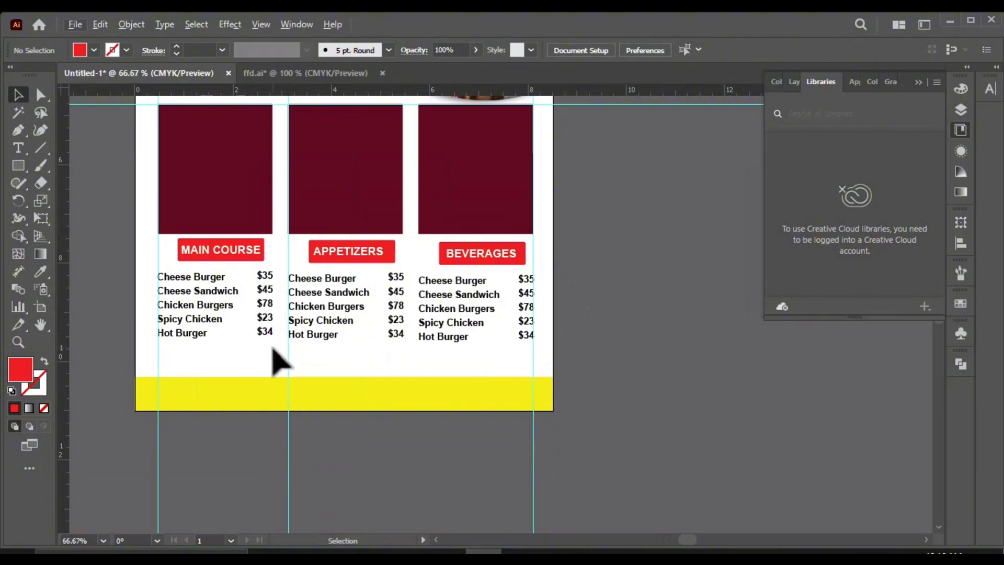
# Step: Group the MAIN COURSE, APPETIZERS and BEVERAGES headings each with their own dish and price list
pyautogui.click(179, 243)
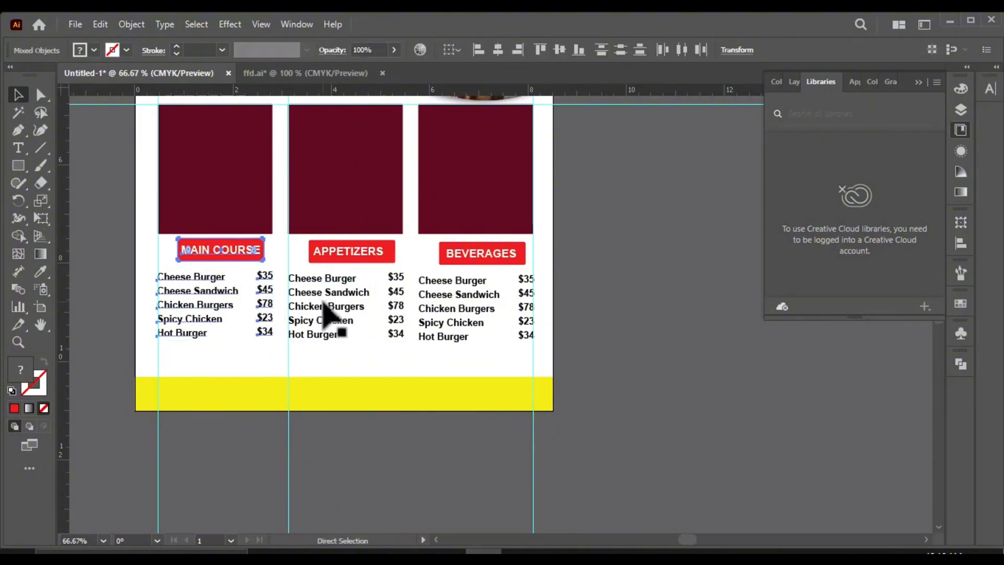
pyautogui.press('v')
pyautogui.click(307, 264)
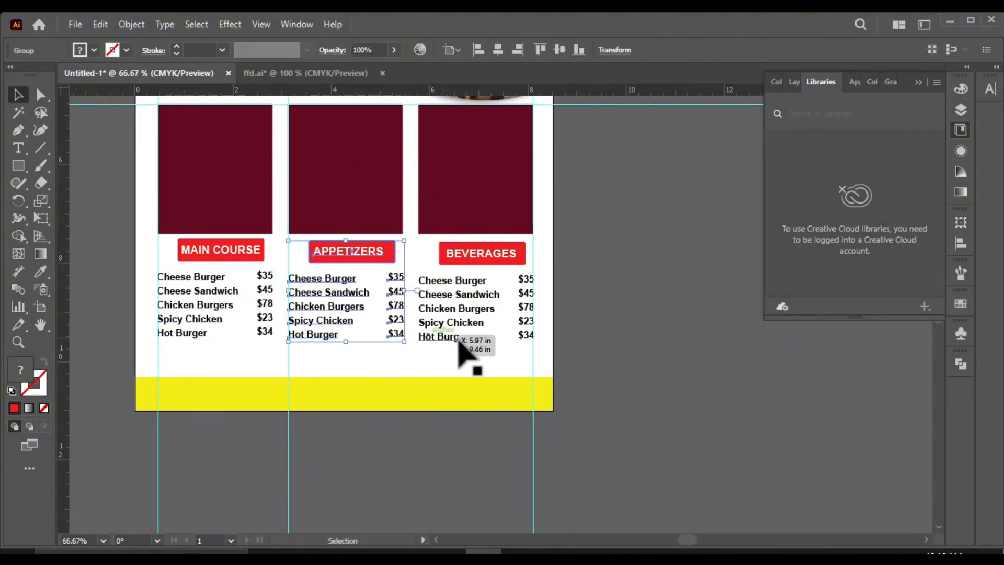
pyautogui.click(498, 314)
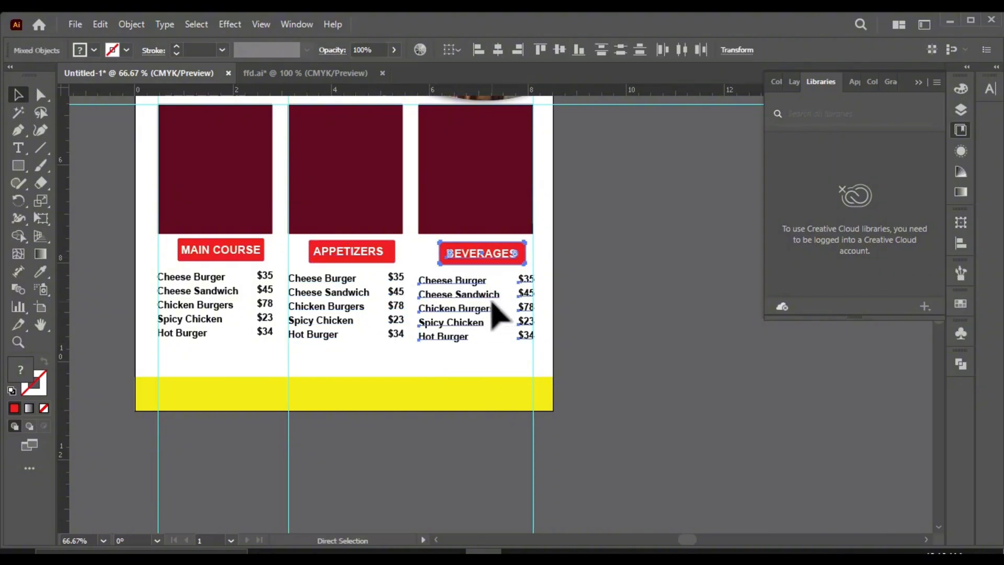
# Step: Align the three menu groups with each other by their vertical centers
pyautogui.keyDown('shift'); pyautogui.click(352, 314); pyautogui.keyUp('shift')
pyautogui.keyDown('shift'); pyautogui.click(236, 318); pyautogui.keyUp('shift')
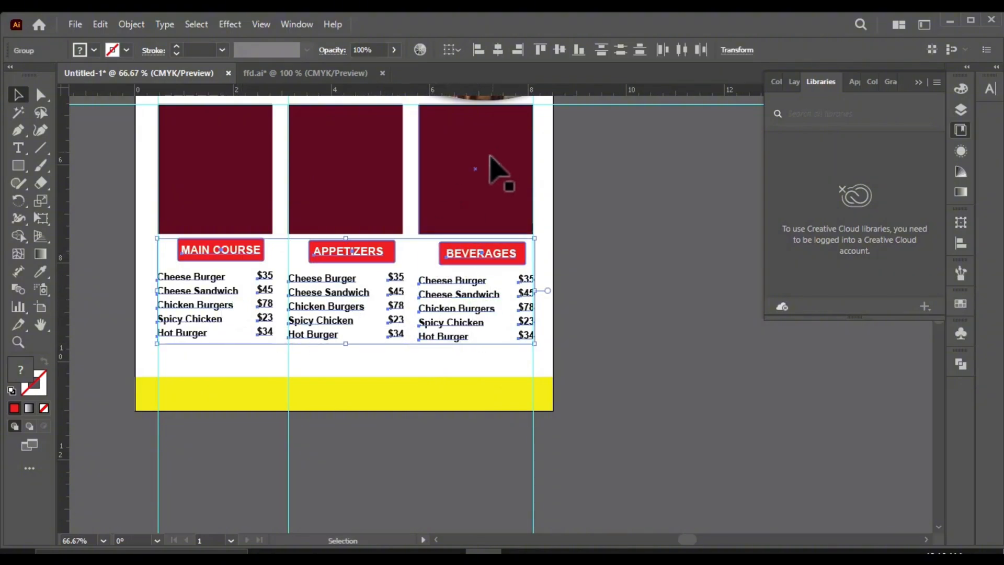
pyautogui.click(560, 50)
pyautogui.scroll(2, 255, 274)
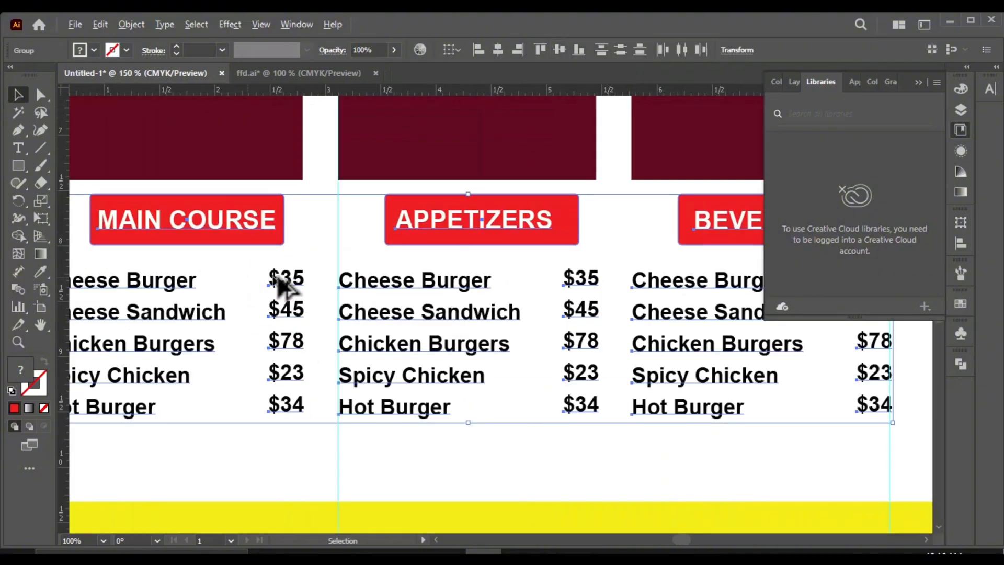
pyautogui.scroll(-2, 274, 271)
pyautogui.click(574, 337)
pyautogui.scroll(2, 266, 342)
pyautogui.scroll(-1, 290, 321)
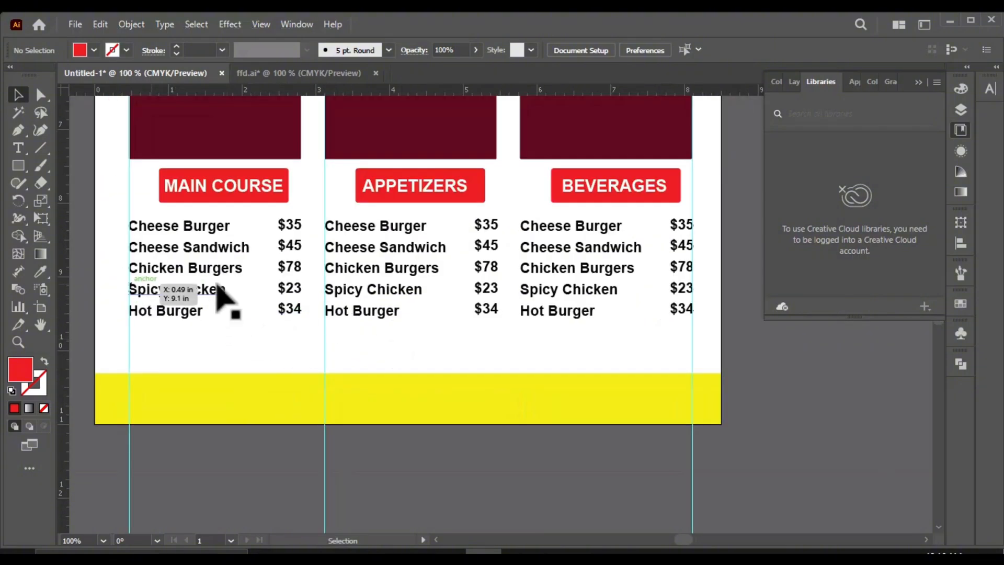
# Step: Ungroup the MAIN COURSE block below the first maroon panel
pyautogui.click(184, 312)
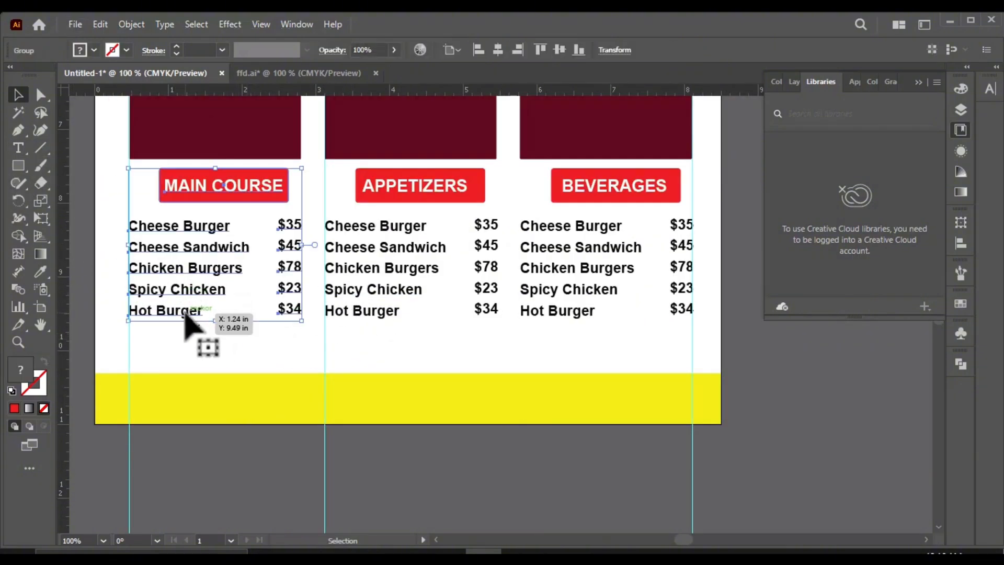
pyautogui.rightClick(184, 312)
pyautogui.click(240, 377)
pyautogui.click(240, 341)
# Step: Try to place the Spicy Chicken and Hot Burger rows with their prices lower in the MAIN COURSE list
pyautogui.click(180, 314)
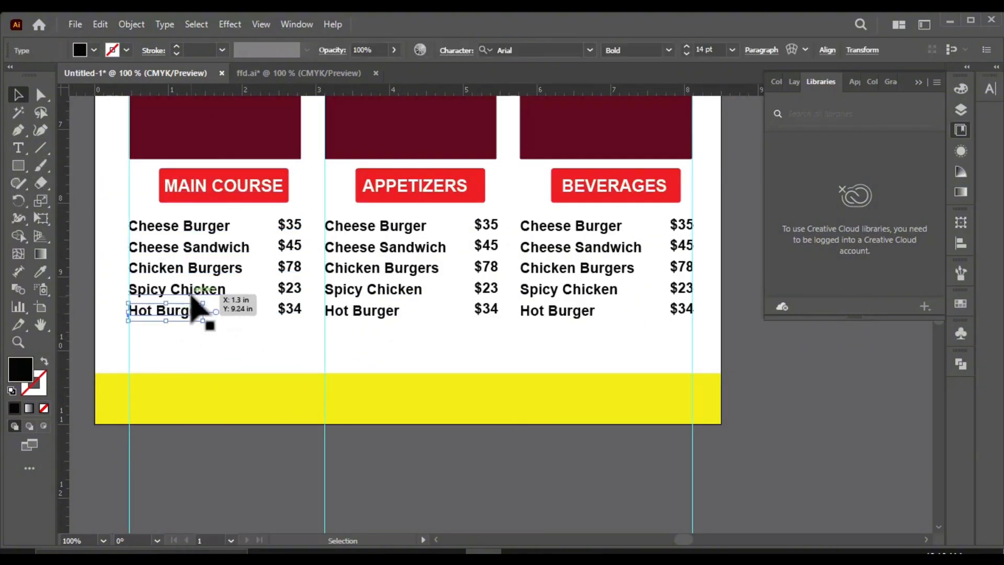
pyautogui.keyDown('shift'); pyautogui.click(204, 289); pyautogui.keyUp('shift')
pyautogui.keyDown('shift'); pyautogui.click(296, 290); pyautogui.keyUp('shift')
pyautogui.keyDown('shift'); pyautogui.click(294, 312); pyautogui.keyUp('shift')
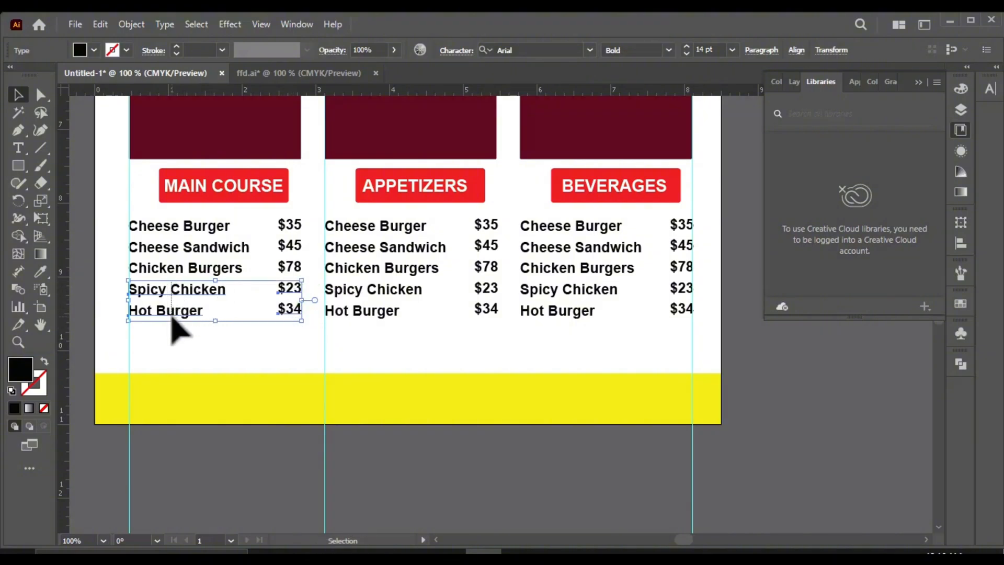
pyautogui.moveTo(188, 317); pyautogui.dragTo(179, 351)
pyautogui.hotkey('ctrl', 'z')
pyautogui.scroll(-2, 219, 265)
pyautogui.click(313, 311)
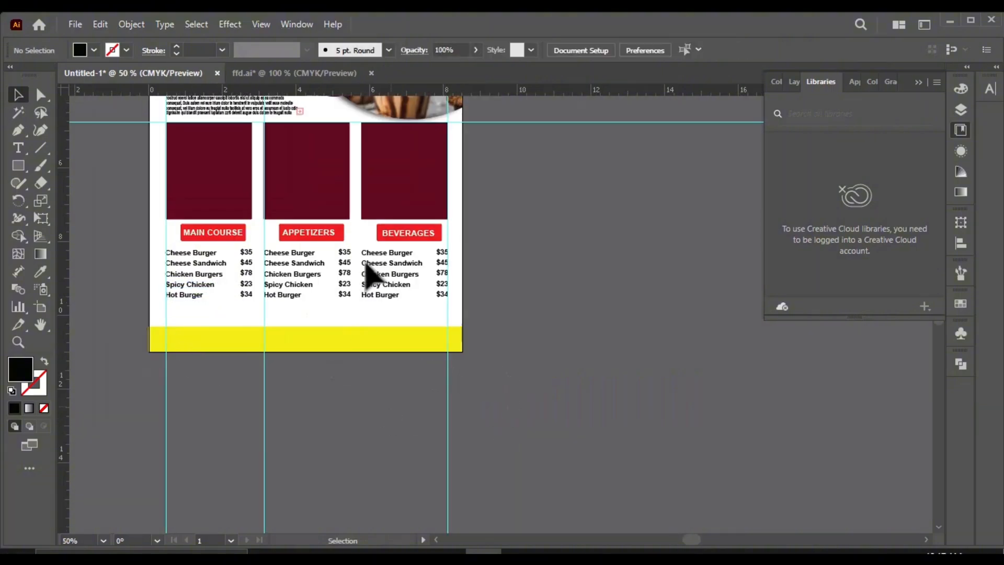
# Step: Add a horizontal ruler guide just below the Hot Burger rows of the price lists
pyautogui.scroll(1, 284, 268)
pyautogui.scroll(2, 99, 315)
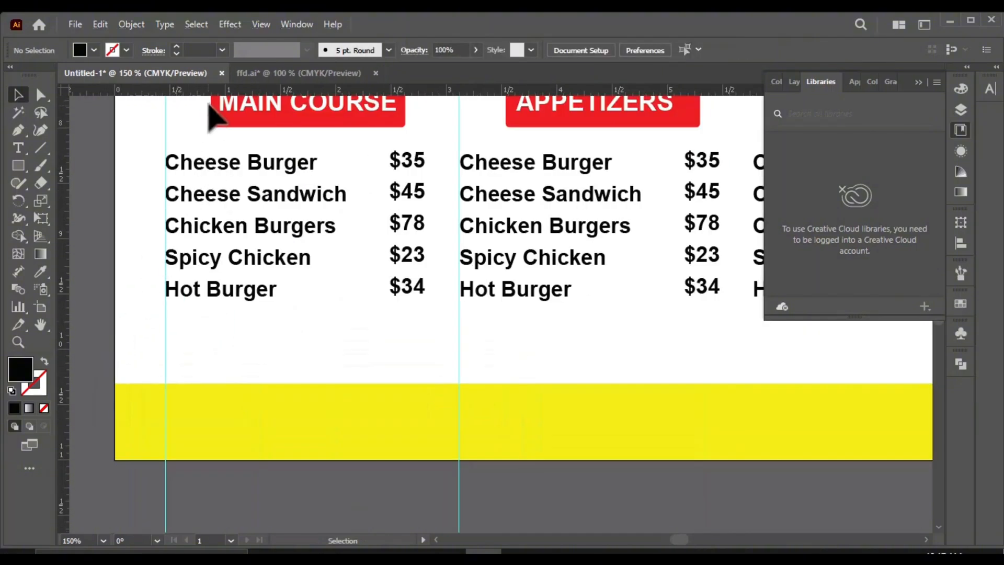
pyautogui.click(230, 315)
pyautogui.scroll(-1, 177, 335)
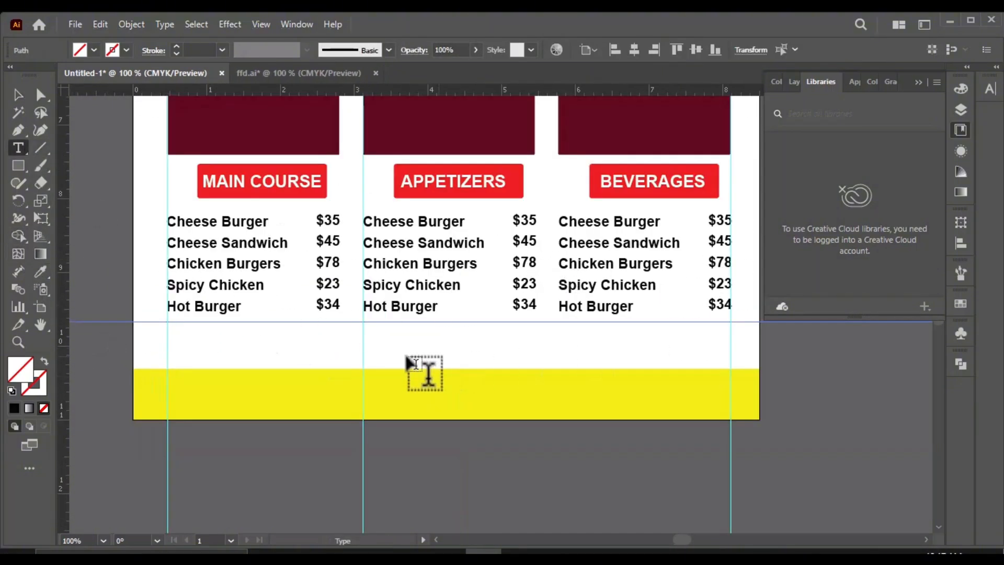
pyautogui.moveTo(167, 327); pyautogui.dragTo(336, 362)
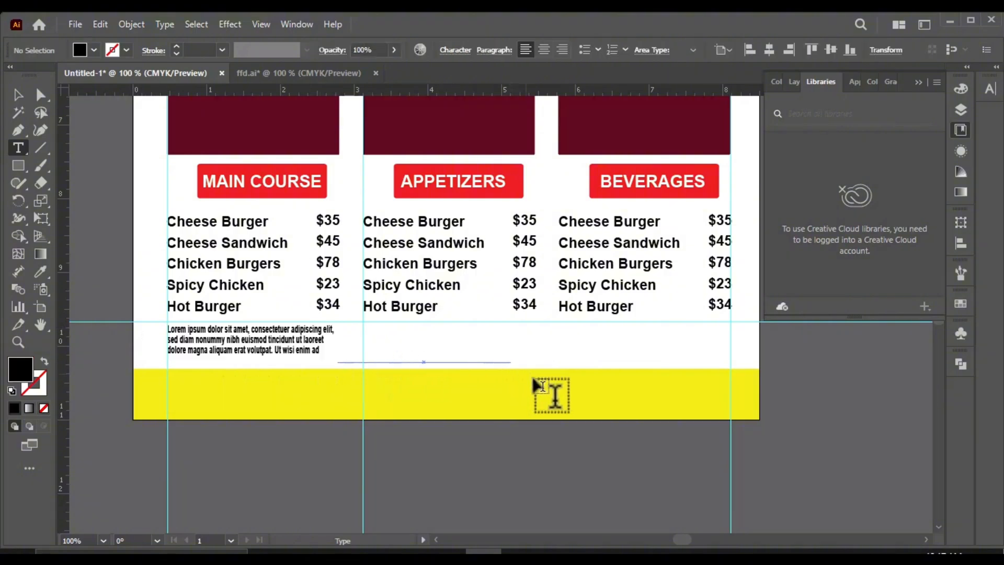
pyautogui.click(17, 93)
pyautogui.click(278, 343)
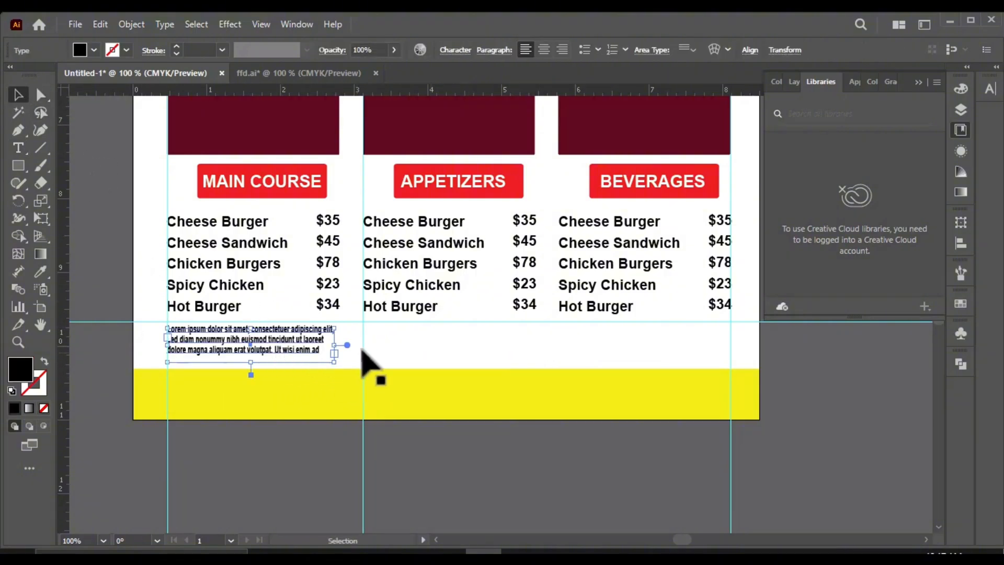
pyautogui.press('Delete')
# Step: Copy the row of contact details with icons from ffd.ai into the flyer document, below the yellow footer strip
pyautogui.scroll(-3, 322, 366)
pyautogui.scroll(1, 347, 138)
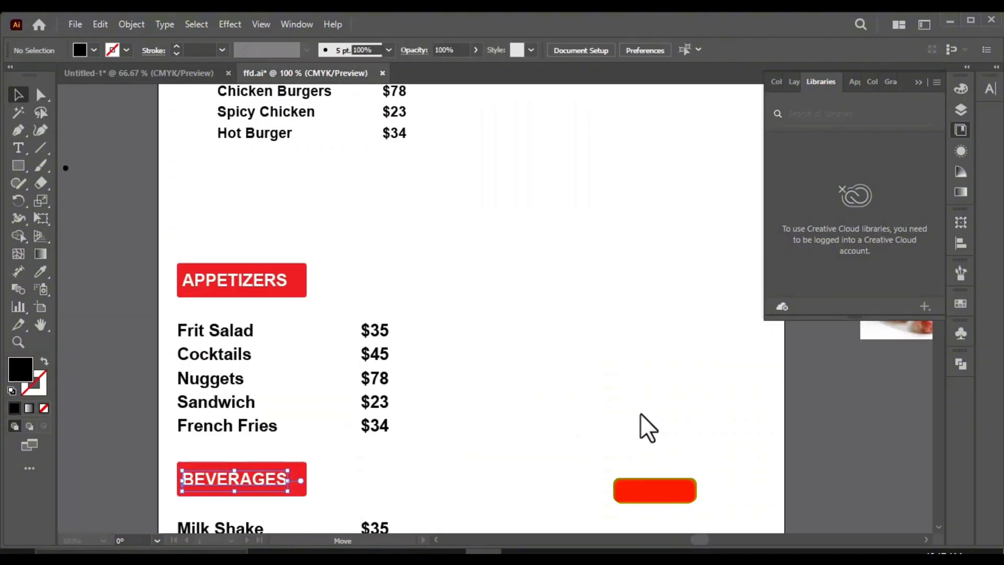
pyautogui.scroll(-2, 486, 415)
pyautogui.click(282, 442)
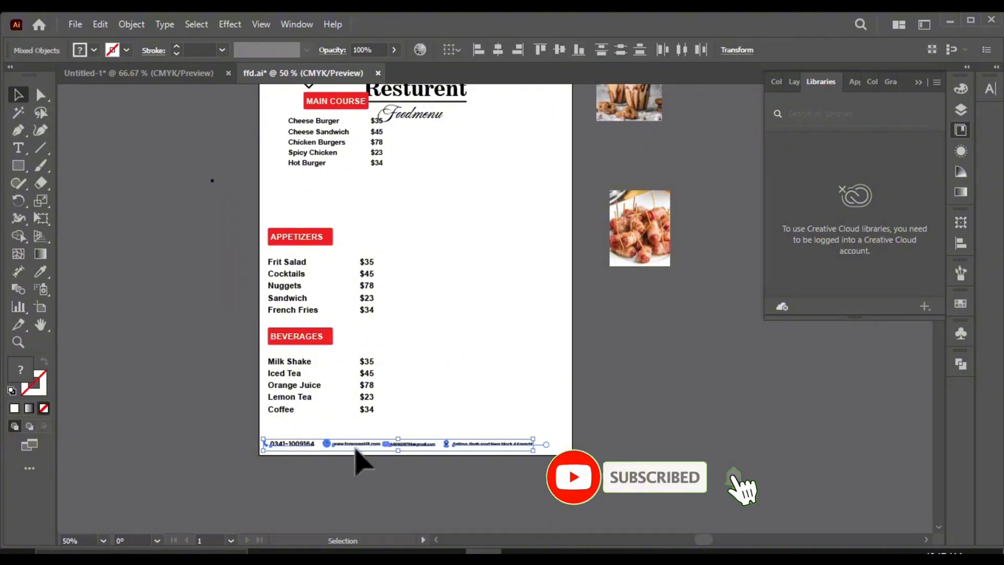
pyautogui.moveTo(357, 444); pyautogui.dragTo(229, 426)
pyautogui.scroll(-1, 366, 410)
pyautogui.scroll(1, 373, 370)
pyautogui.click(271, 464)
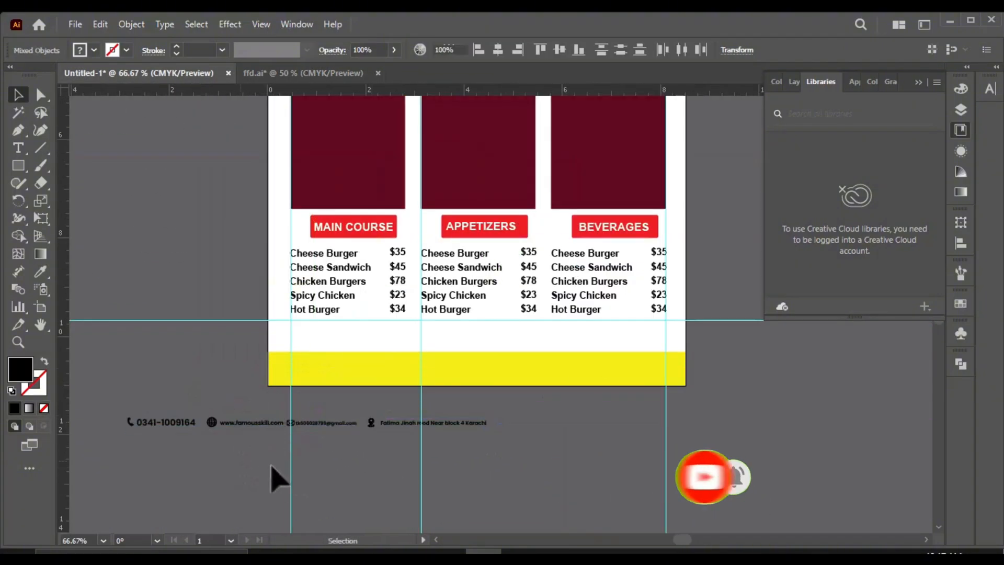
# Step: Set the text size of the phone, website, email and address details to 7 pt
pyautogui.scroll(2, 142, 429)
pyautogui.click(343, 418)
pyautogui.keyDown('shift'); pyautogui.click(214, 415); pyautogui.keyUp('shift')
pyautogui.keyDown('shift'); pyautogui.click(577, 418); pyautogui.keyUp('shift')
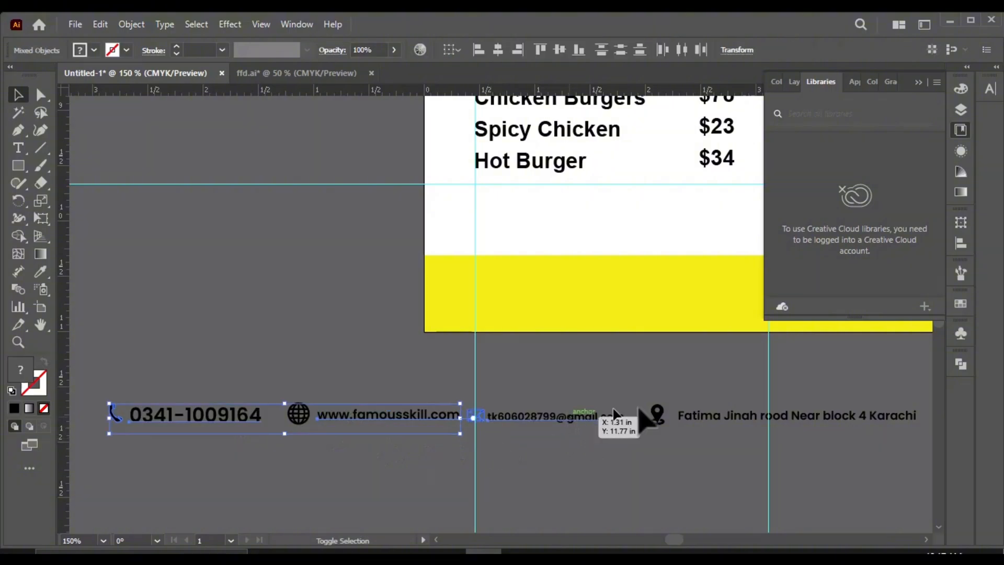
pyautogui.keyDown('shift'); pyautogui.click(735, 420); pyautogui.keyUp('shift')
pyautogui.click(989, 90)
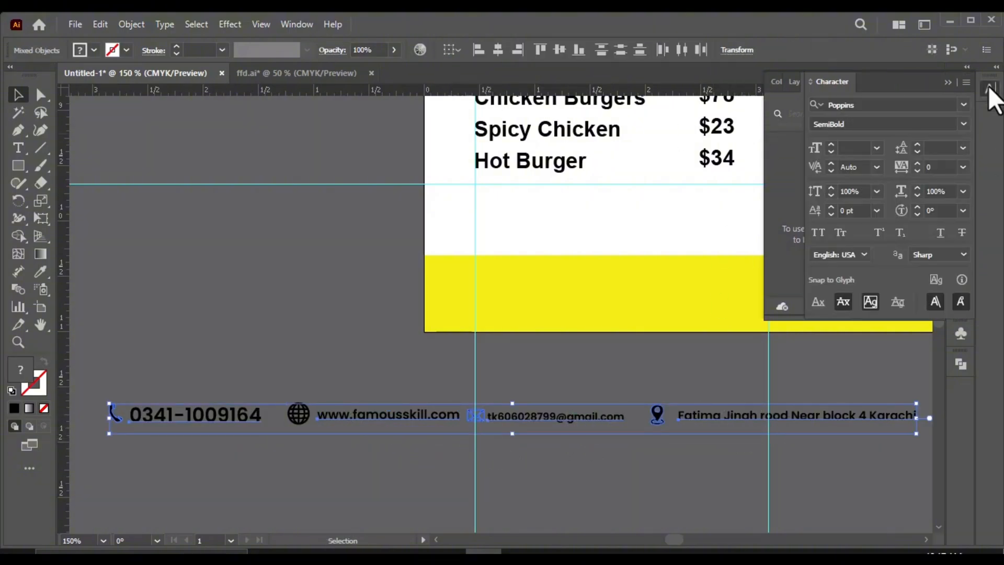
pyautogui.click(877, 148)
pyautogui.click(889, 202)
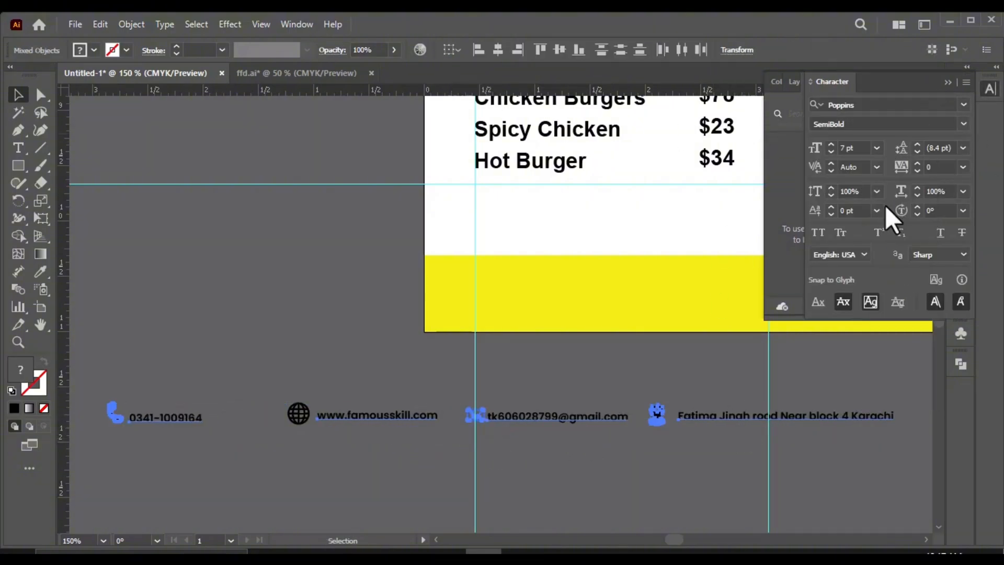
pyautogui.click(603, 472)
# Step: Examine how the phone and globe icons are grouped with their texts in the contact row
pyautogui.scroll(-1, 388, 376)
pyautogui.scroll(2, 187, 399)
pyautogui.scroll(1, 508, 409)
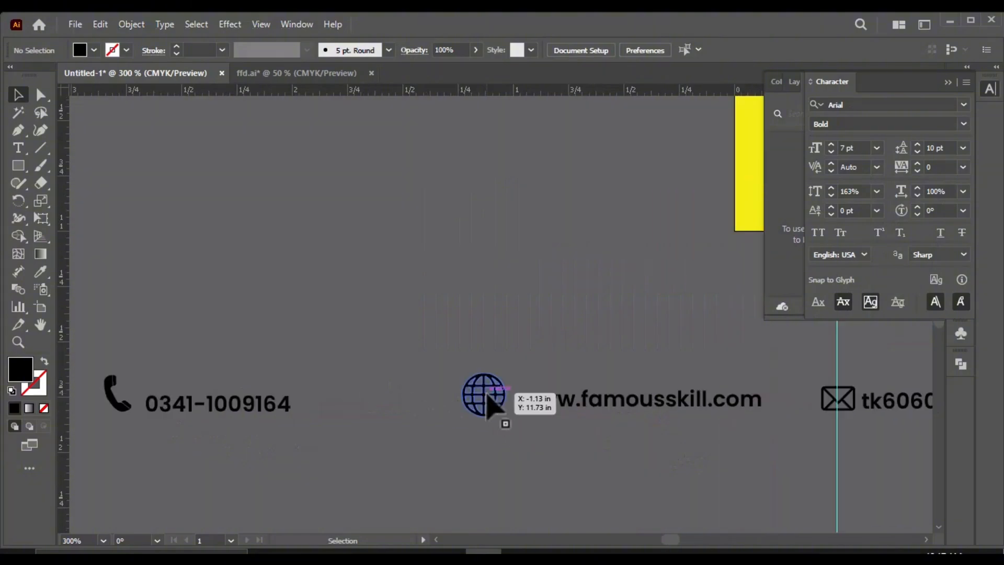
pyautogui.click(485, 392)
pyautogui.keyDown('shift'); pyautogui.click(109, 401); pyautogui.keyUp('shift')
pyautogui.scroll(-1, 306, 378)
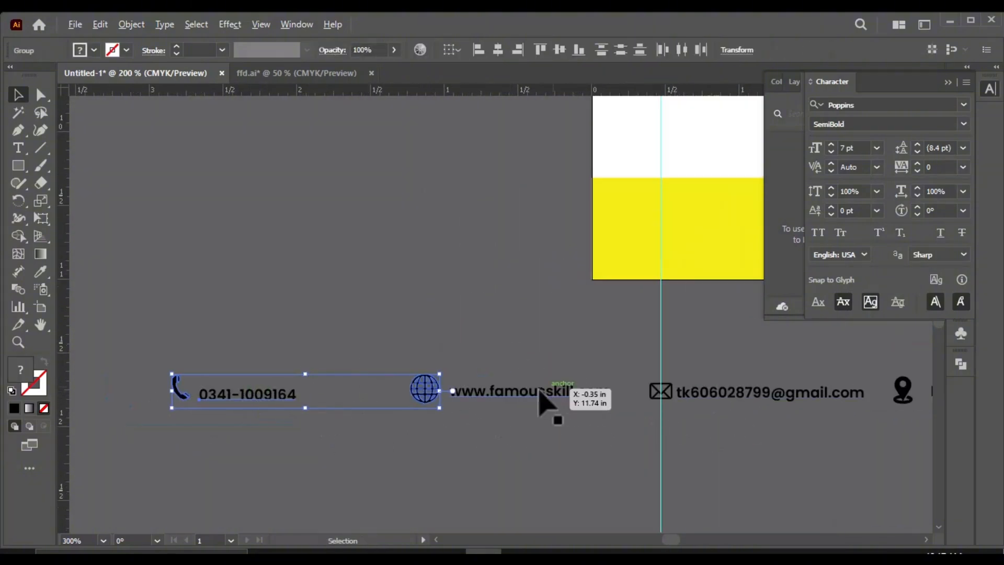
pyautogui.click(371, 455)
pyautogui.scroll(3, 170, 395)
pyautogui.click(198, 405)
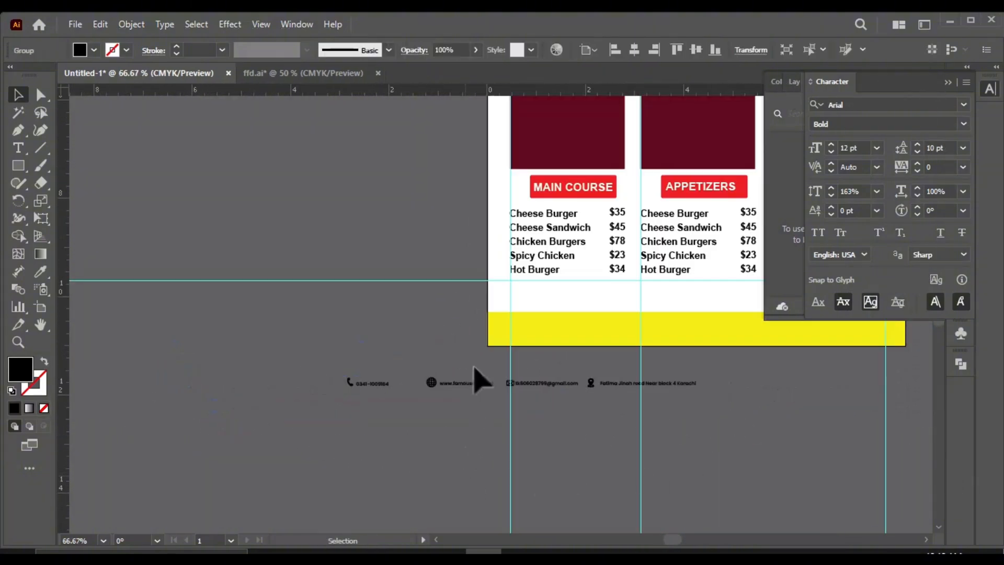
pyautogui.scroll(2, 460, 384)
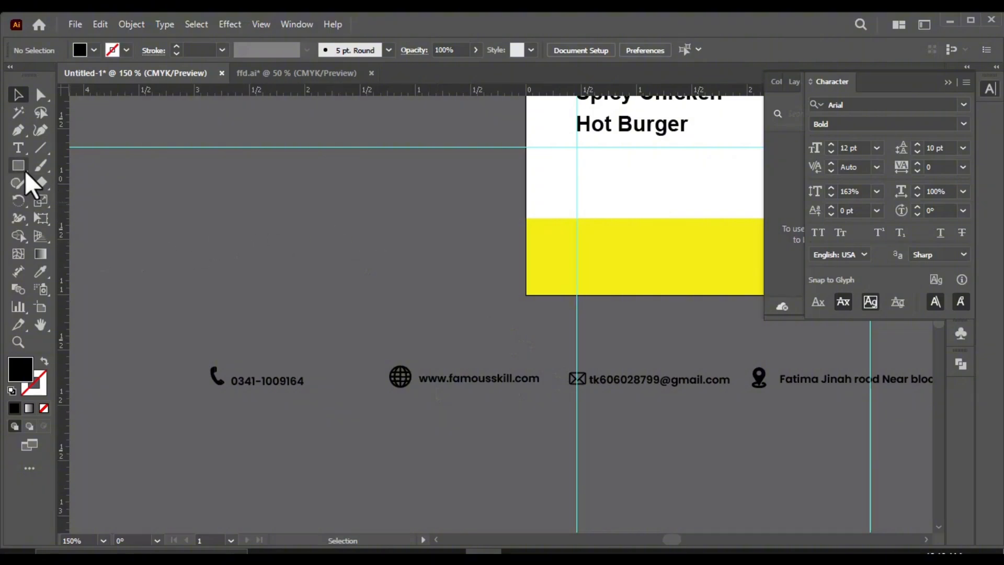
# Step: Draw a black circle about 0.42 in across and try it on the yellow footer strip at the first vertical guide
pyautogui.moveTo(19, 166); pyautogui.dragTo(50, 200)
pyautogui.moveTo(201, 183)
pyautogui.mouseDown()
pyautogui.moveTo(247, 230)
pyautogui.moveTo(553, 254)
pyautogui.moveTo(179, 269)
pyautogui.mouseUp()
pyautogui.press('v')
pyautogui.scroll(-2, 574, 376)
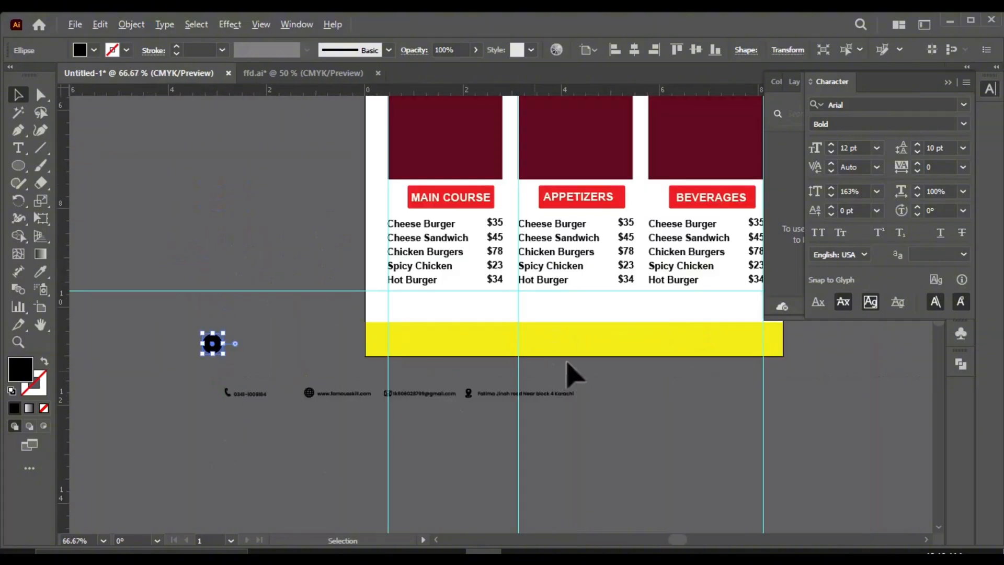
pyautogui.scroll(2, 292, 351)
pyautogui.scroll(-1, 363, 352)
pyautogui.scroll(1, 220, 412)
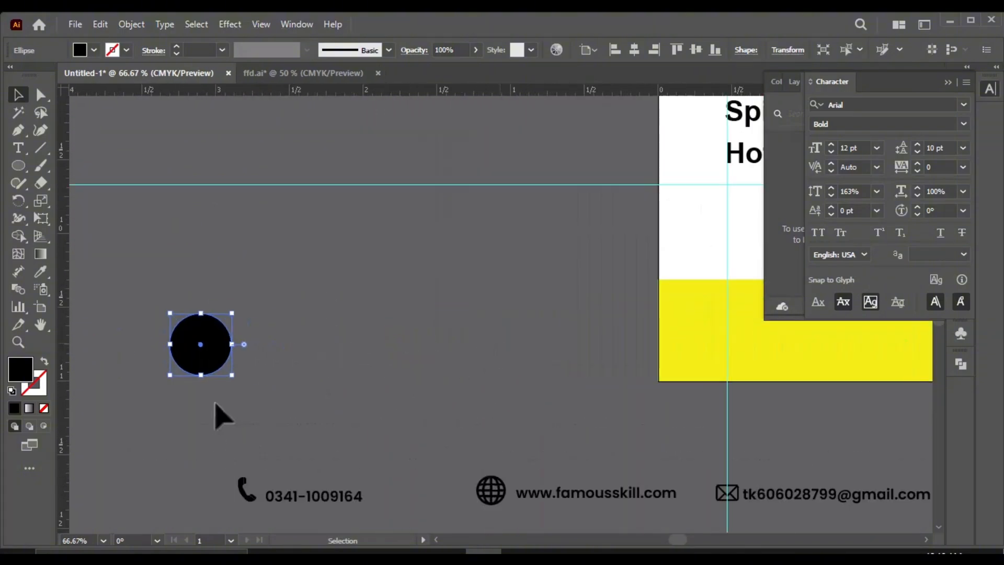
pyautogui.moveTo(266, 343); pyautogui.dragTo(728, 330)
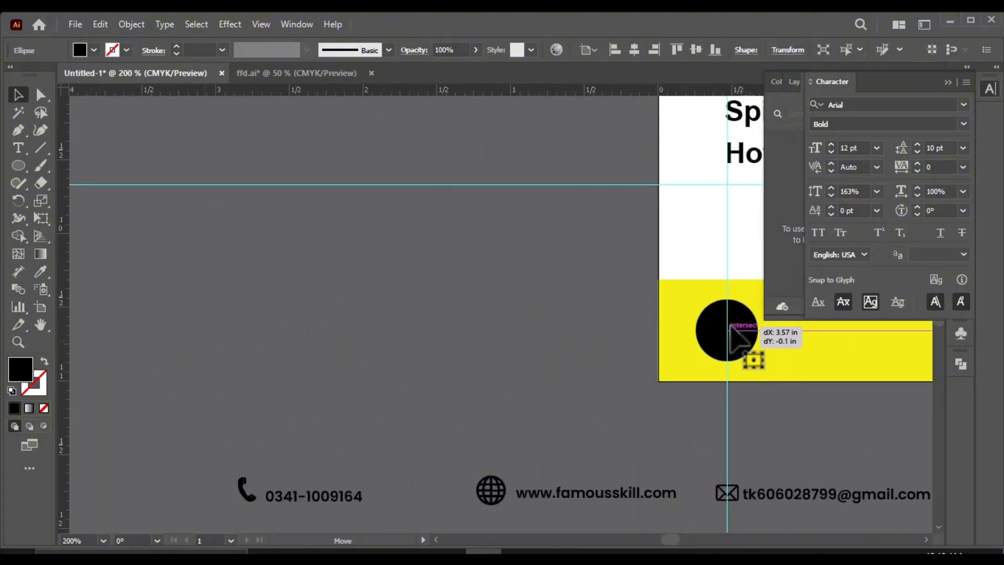
# Step: Move the black circle off the artboard and duplicate it into an evenly spaced vertical column of four circles
pyautogui.moveTo(727, 330); pyautogui.dragTo(326, 266)
pyautogui.hotkey('ctrl', 'd')
pyautogui.hotkey('ctrl', 'd')
pyautogui.scroll(-2, 338, 319)
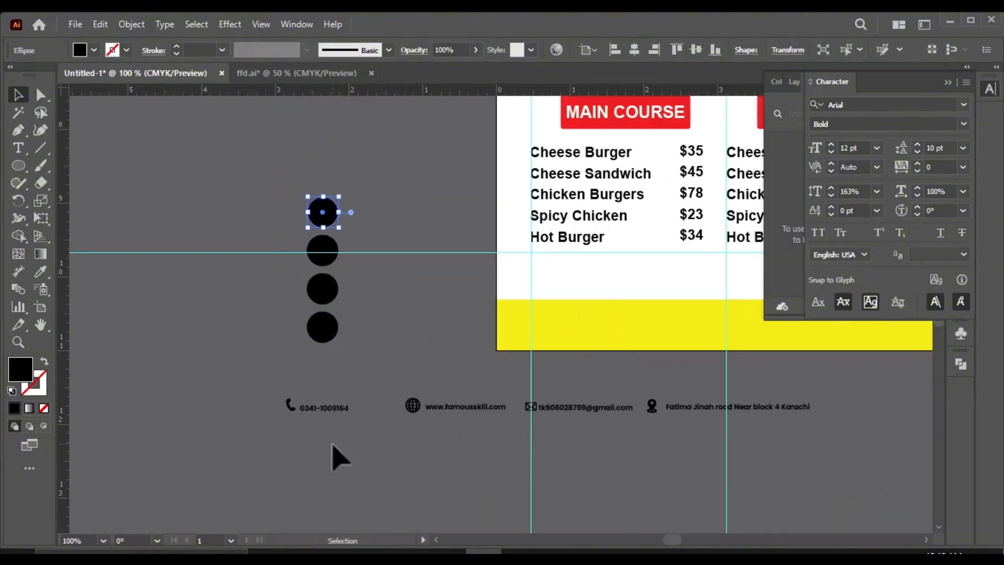
pyautogui.click(332, 446)
# Step: Move the column of four black circles beside the phone number, with the lowest circle level with the contact row
pyautogui.scroll(1, 374, 290)
pyautogui.moveTo(284, 294); pyautogui.dragTo(318, 335)
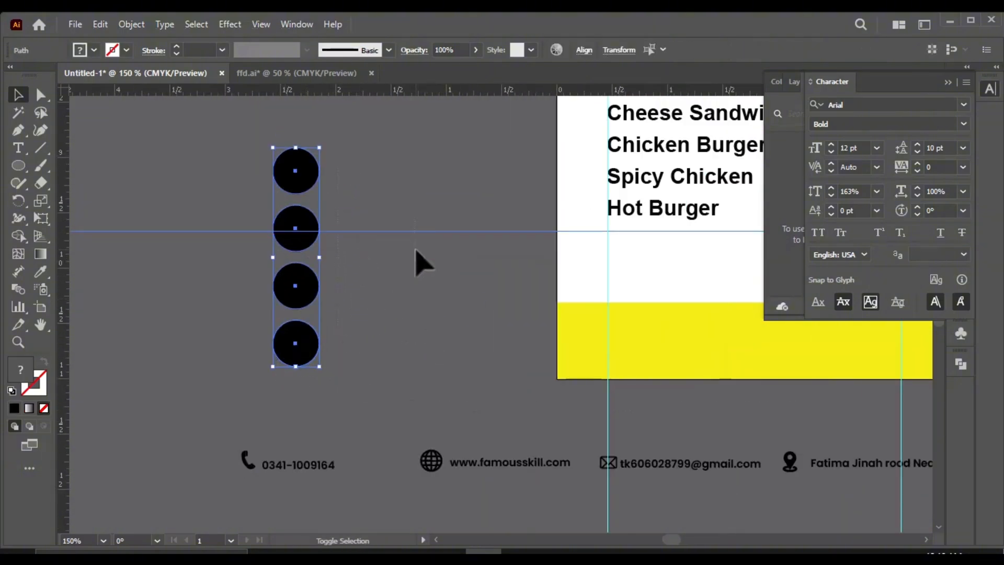
pyautogui.moveTo(291, 285); pyautogui.dragTo(148, 405)
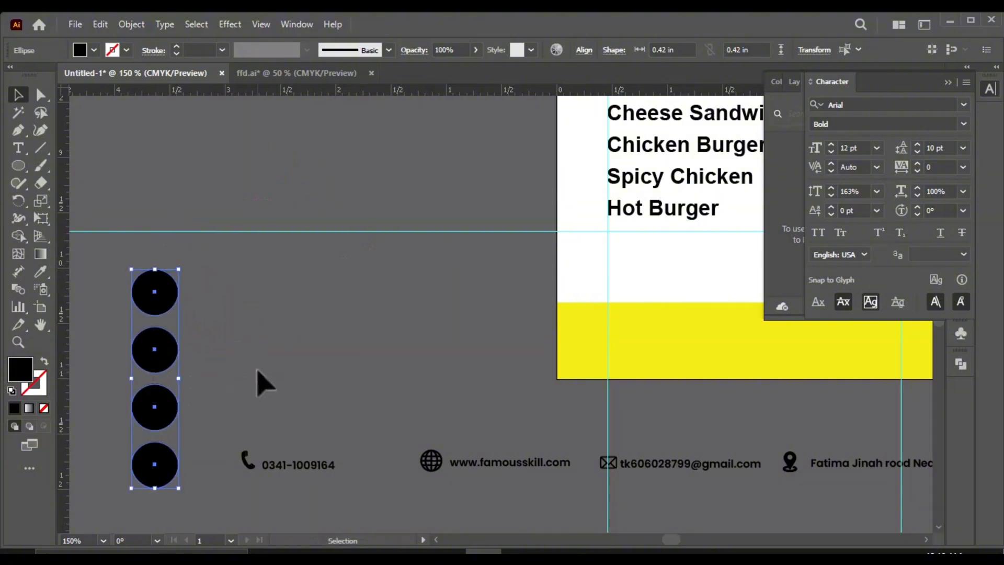
pyautogui.click(154, 489)
pyautogui.moveTo(153, 489); pyautogui.dragTo(137, 487)
# Step: Ungroup the street address text from its location pin icon in the contact row
pyautogui.moveTo(243, 448); pyautogui.dragTo(417, 481)
pyautogui.scroll(-2, 265, 414)
pyautogui.keyDown('shift'); pyautogui.click(492, 446); pyautogui.keyUp('shift')
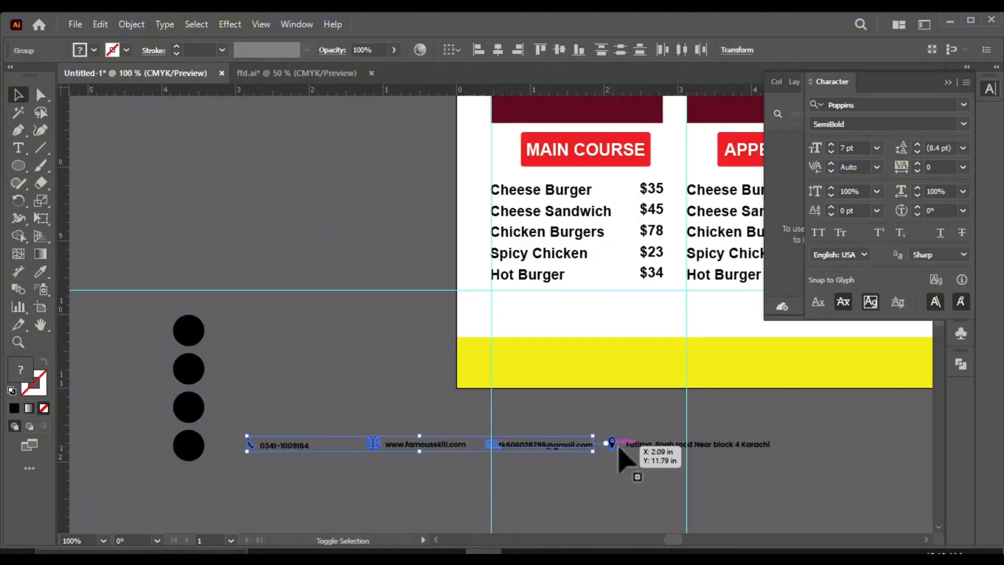
pyautogui.scroll(-1, 519, 421)
pyautogui.click(564, 433)
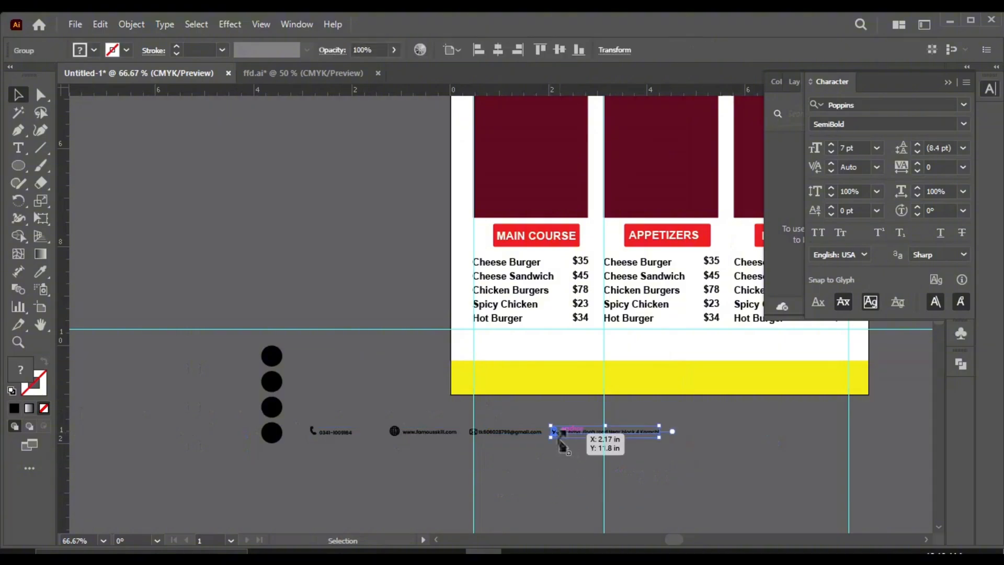
pyautogui.rightClick(590, 430)
pyautogui.click(631, 257)
# Step: Ungroup the email address text from its envelope icon in the contact row
pyautogui.click(497, 435)
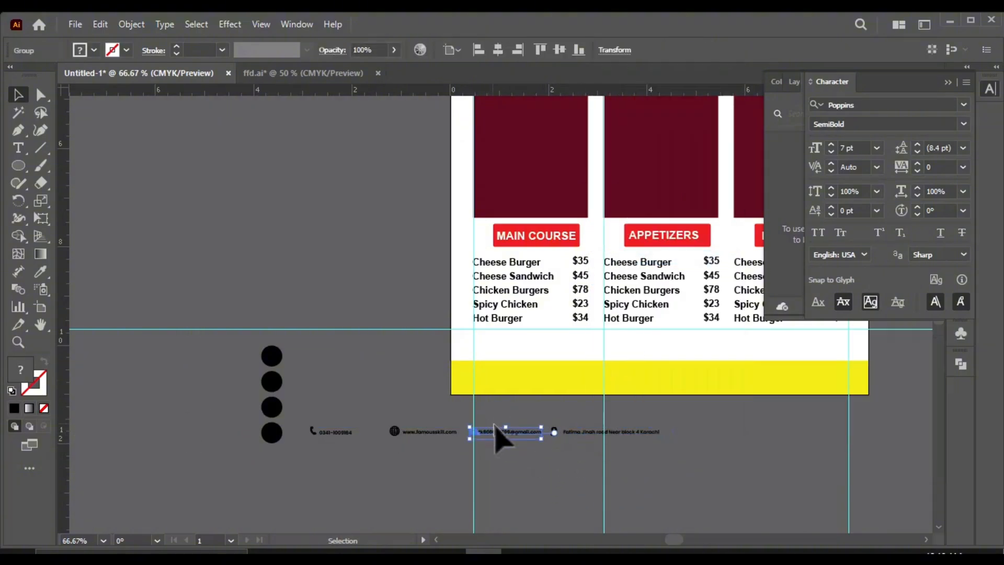
pyautogui.rightClick(497, 435)
pyautogui.click(544, 257)
pyautogui.click(425, 410)
pyautogui.click(430, 431)
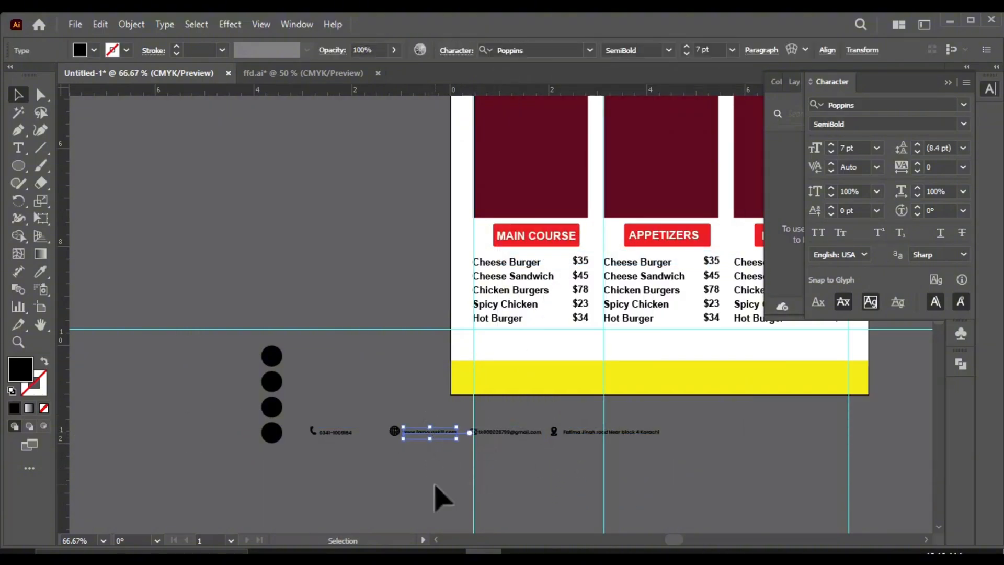
pyautogui.click(434, 482)
# Step: Move the phone, globe, location pin and envelope icons away from their texts to the empty area above the black circles
pyautogui.click(393, 431)
pyautogui.moveTo(311, 435); pyautogui.dragTo(531, 439)
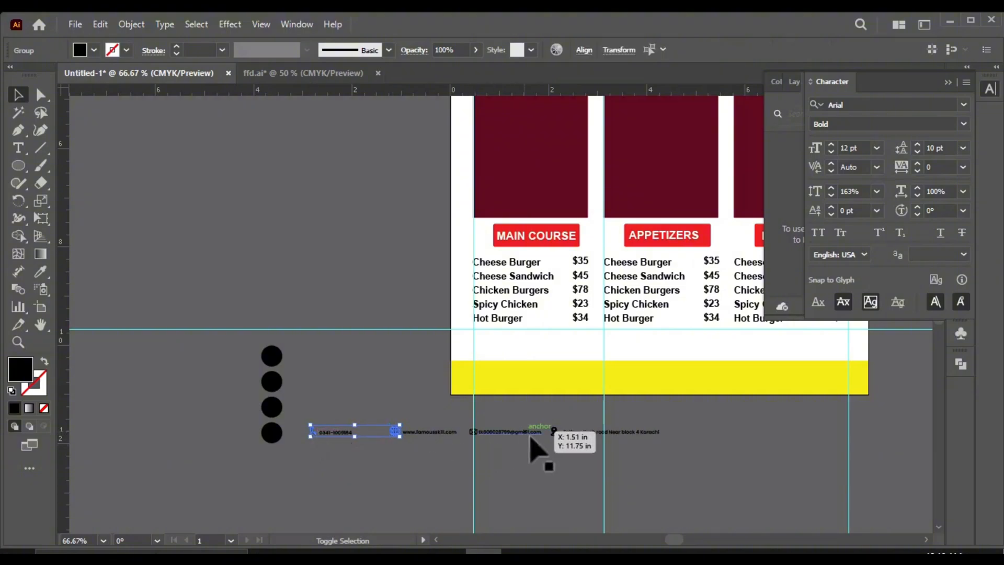
pyautogui.hotkey('ctrl', '=')
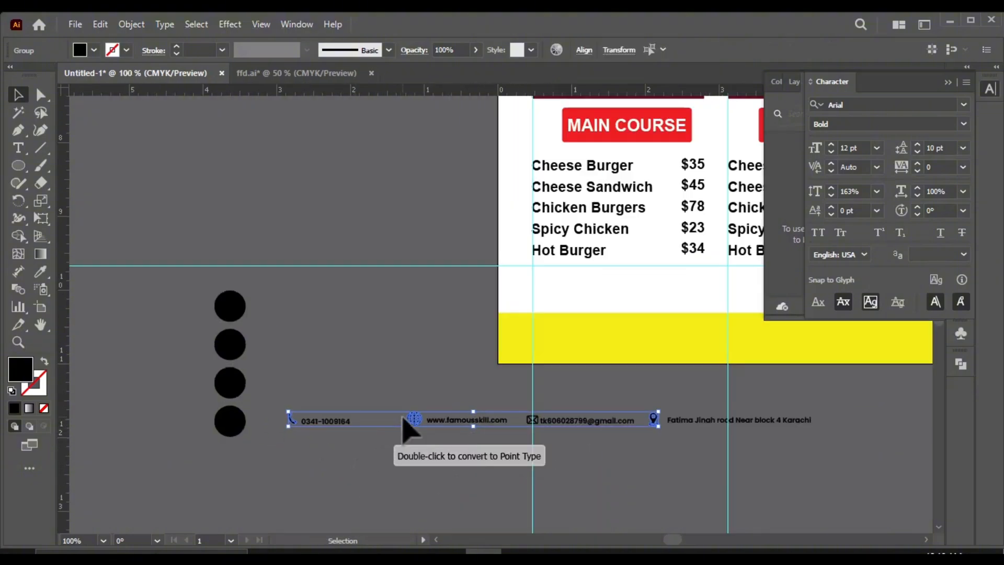
pyautogui.moveTo(410, 425); pyautogui.dragTo(240, 209)
pyautogui.click(459, 459)
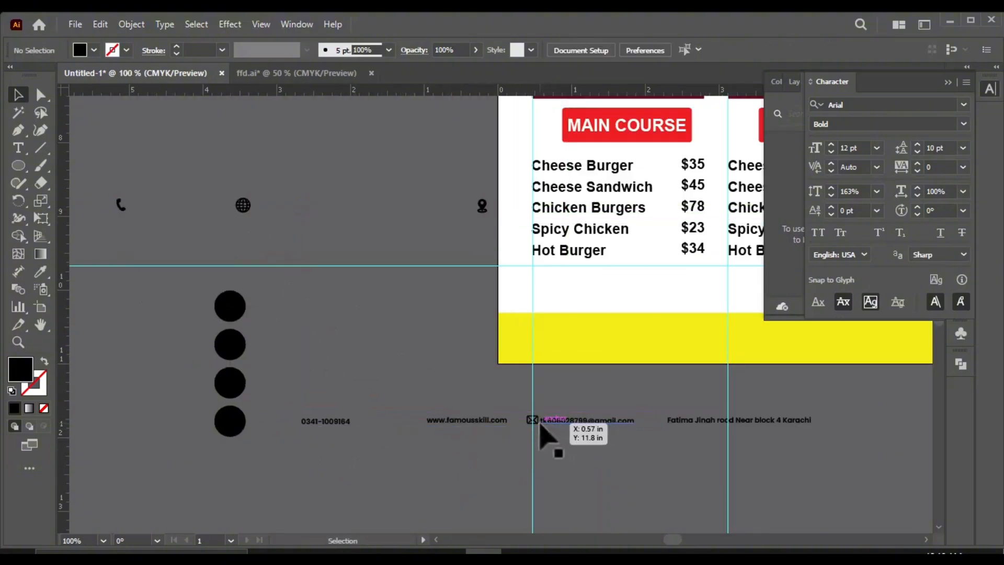
pyautogui.moveTo(540, 425); pyautogui.dragTo(315, 225)
# Step: Fill the phone, globe, envelope and location pin icons with white (FFFFFF)
pyautogui.hotkey('ctrl', '-')
pyautogui.hotkey('ctrl', '=')
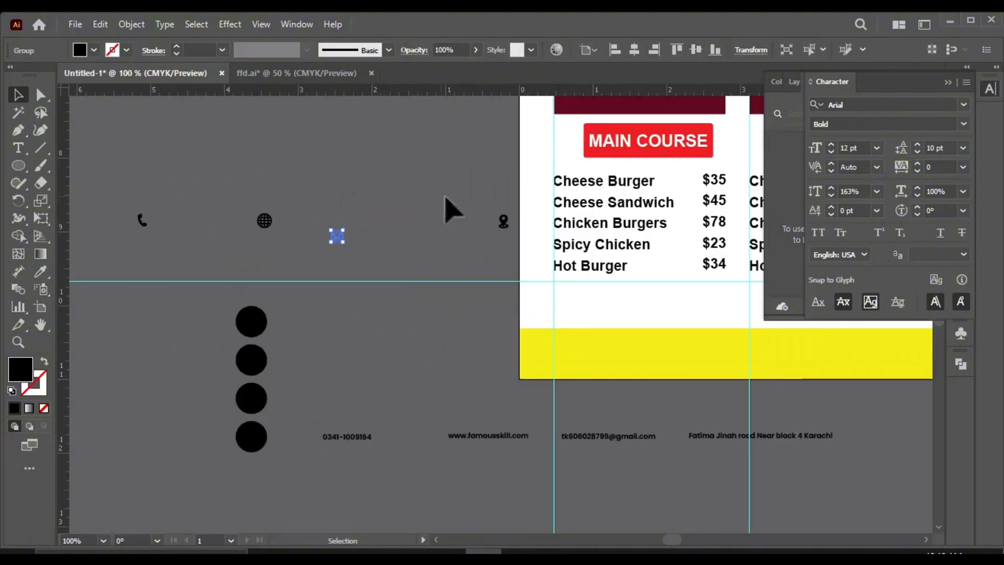
pyautogui.doubleClick(22, 369)
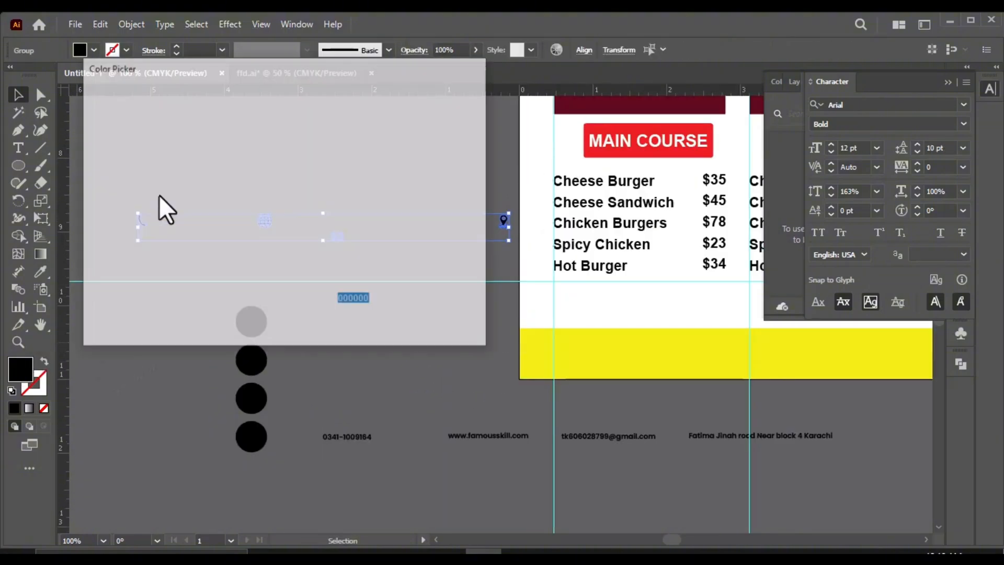
pyautogui.write('FFFFFF')
pyautogui.click(410, 256)
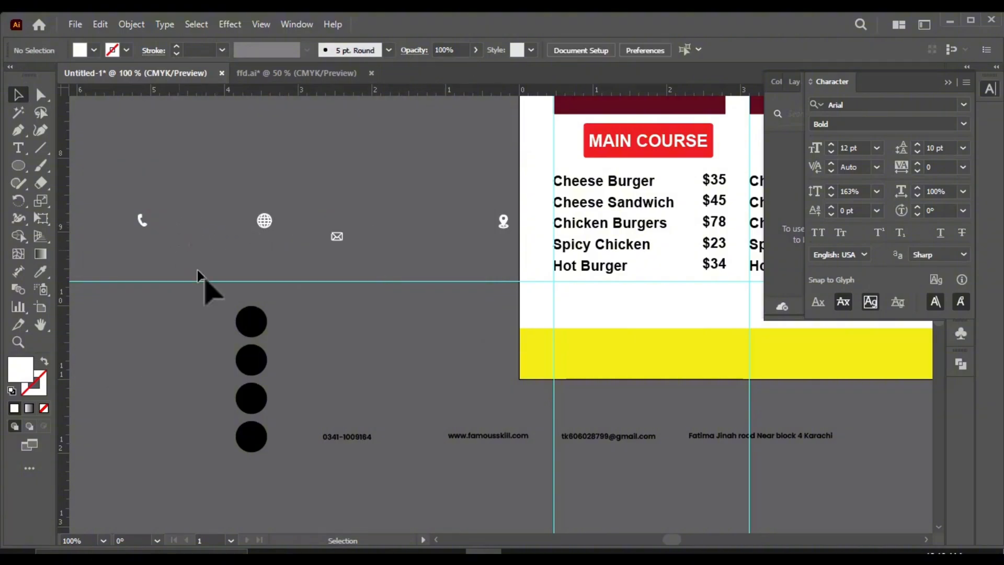
# Step: Bring the four white contact icons to the front of the stacking order
pyautogui.scroll(1, 197, 270)
pyautogui.rightClick(250, 502)
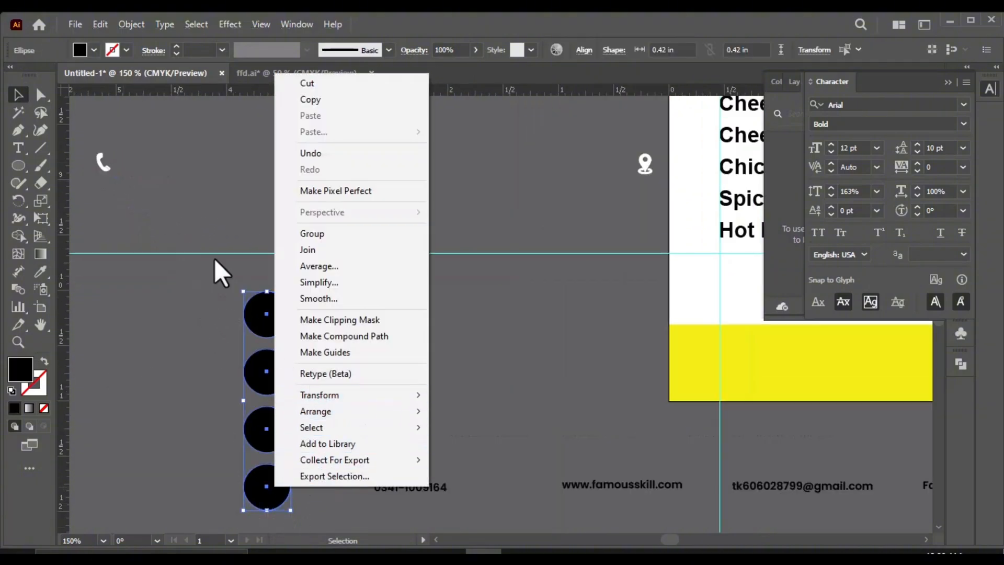
pyautogui.click(215, 270)
pyautogui.rightClick(643, 174)
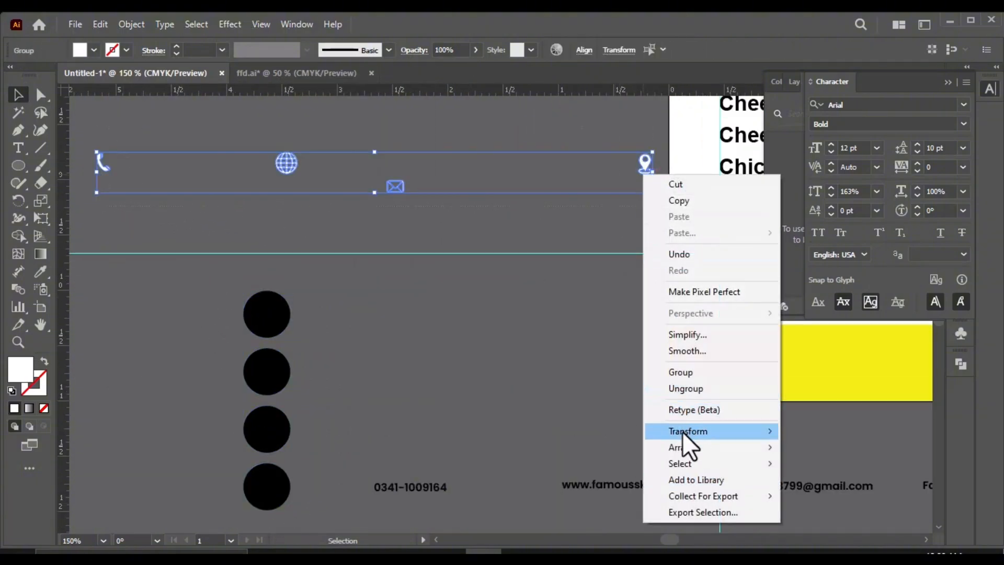
pyautogui.press('Escape')
pyautogui.rightClick(521, 184)
pyautogui.moveTo(588, 457)
pyautogui.click(700, 457)
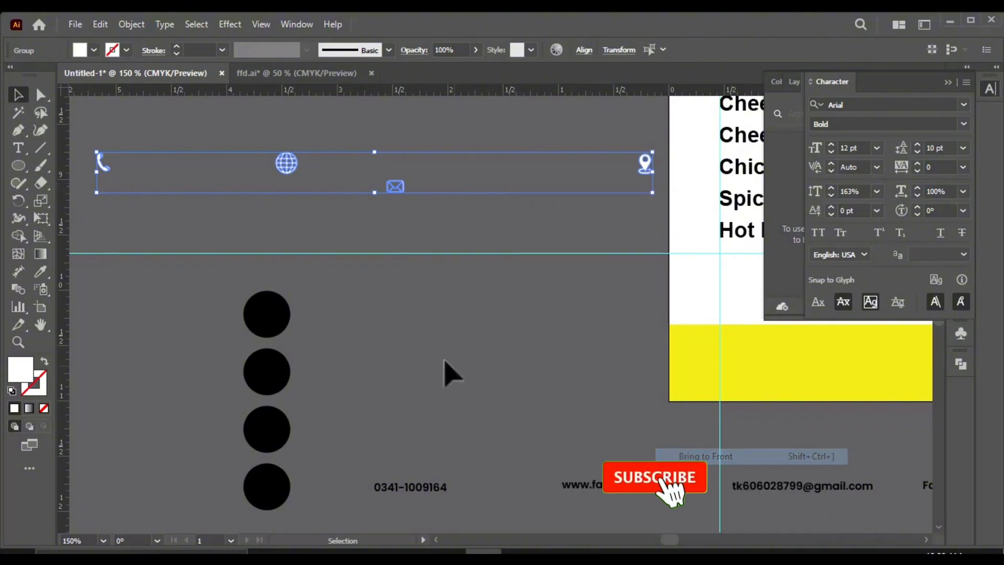
pyautogui.click(444, 359)
# Step: Place the white phone icon, enlarged, in the center of the topmost black circle
pyautogui.moveTo(108, 170); pyautogui.dragTo(273, 334)
pyautogui.scroll(2, 266, 323)
pyautogui.click(270, 318)
pyautogui.click(359, 349)
pyautogui.scroll(-2, 318, 337)
# Step: Center the white globe icon inside the second black circle, aligning both horizontally and vertically
pyautogui.moveTo(267, 163); pyautogui.dragTo(271, 183)
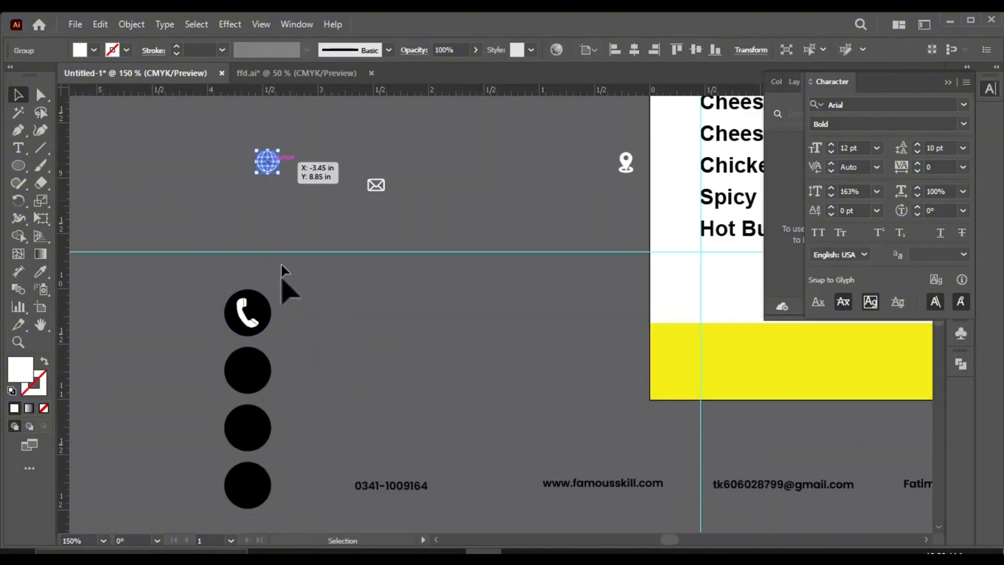
pyautogui.keyDown('shift'); pyautogui.click(256, 367); pyautogui.keyUp('shift')
pyautogui.click(585, 51)
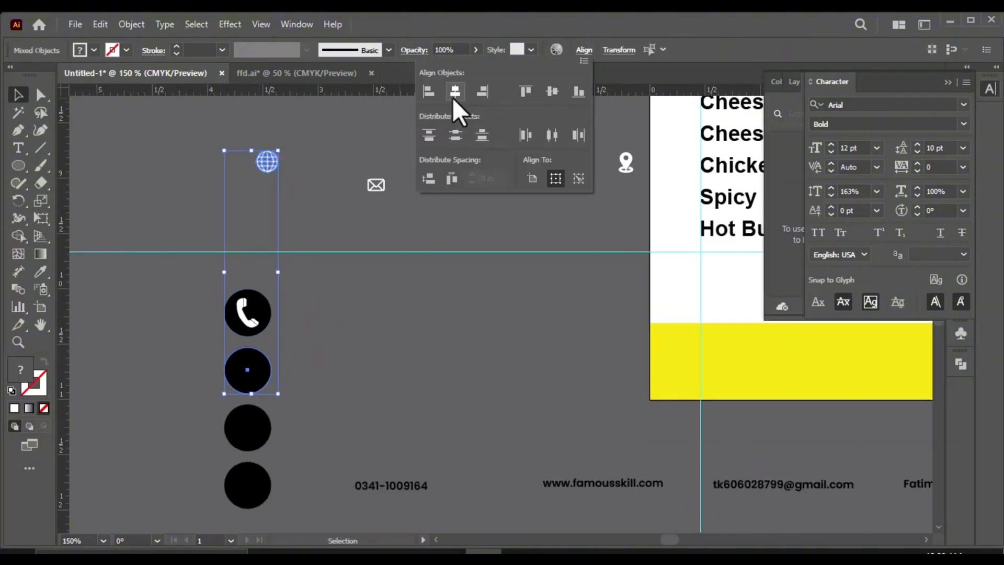
pyautogui.click(453, 98)
pyautogui.click(541, 100)
# Step: Center the white envelope icon inside the third black circle, aligning both horizontally and vertically
pyautogui.click(250, 426)
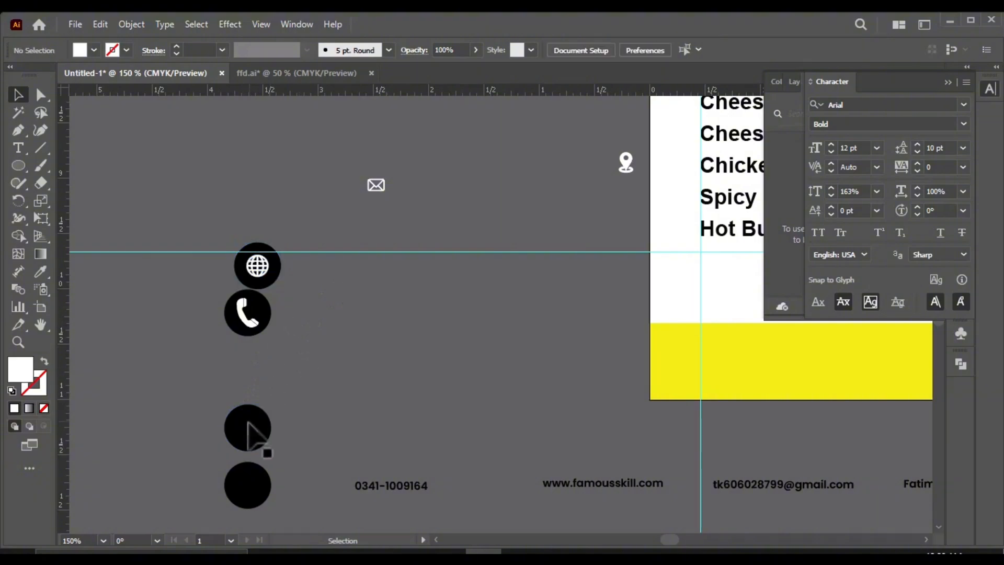
pyautogui.keyDown('shift'); pyautogui.click(376, 185); pyautogui.keyUp('shift')
pyautogui.click(583, 50)
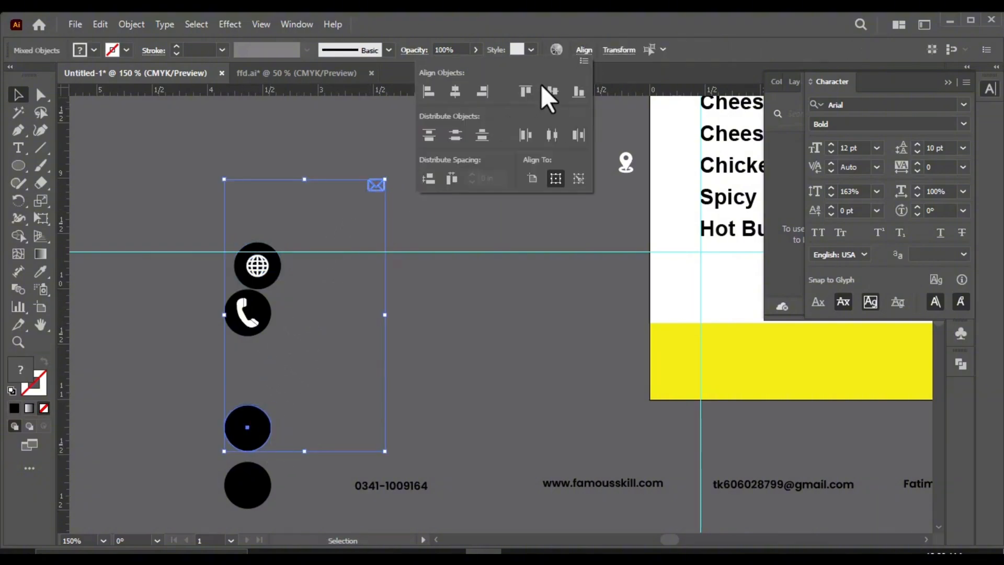
pyautogui.click(540, 98)
pyautogui.click(456, 100)
# Step: Center the white location pin icon inside the remaining black circle, aligning both horizontally and vertically
pyautogui.click(274, 449)
pyautogui.click(261, 472)
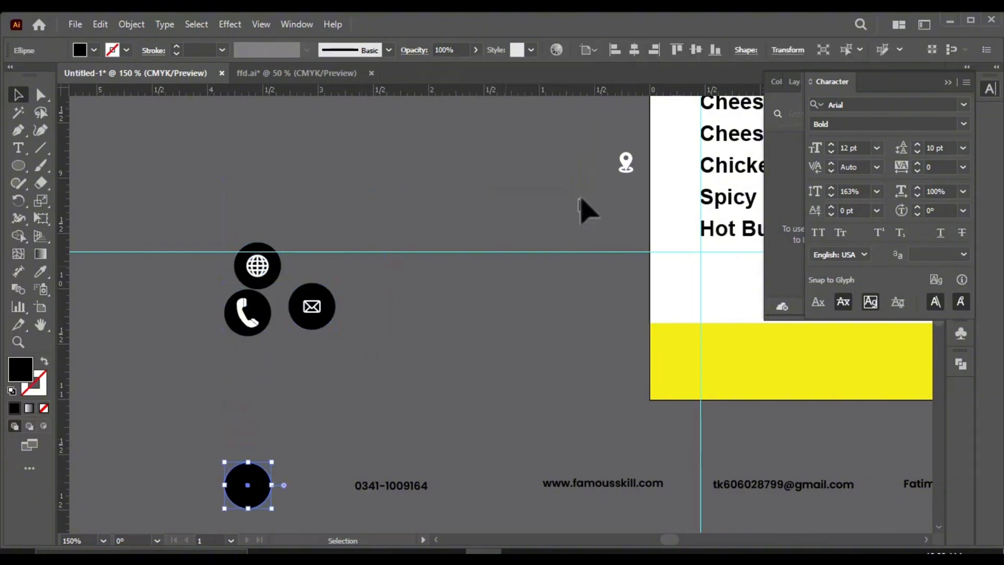
pyautogui.keyDown('shift'); pyautogui.click(625, 165); pyautogui.keyUp('shift')
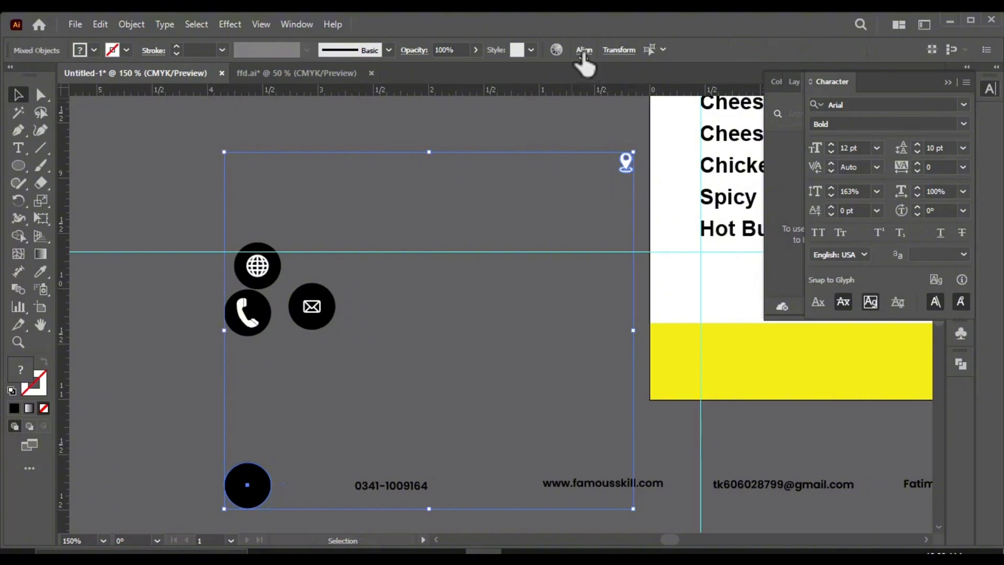
pyautogui.click(584, 50)
pyautogui.click(541, 99)
pyautogui.click(457, 99)
pyautogui.click(334, 345)
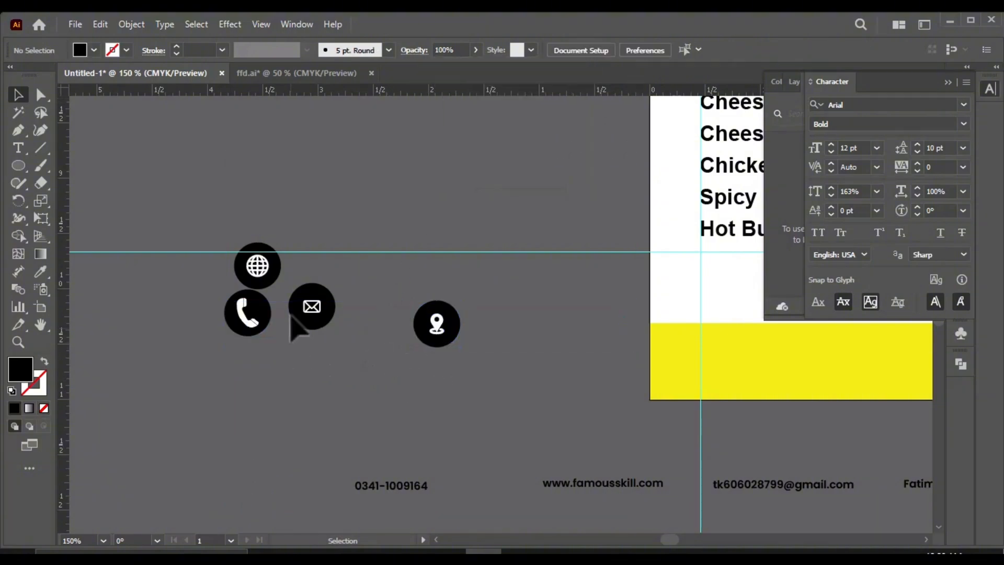
# Step: Enlarge the globe icon until it nearly fills its black circle and center the two on each other
pyautogui.scroll(2, 244, 290)
pyautogui.click(268, 256)
pyautogui.scroll(1, 277, 229)
pyautogui.moveTo(300, 217)
pyautogui.mouseDown()
pyautogui.moveTo(336, 181)
pyautogui.moveTo(286, 234)
pyautogui.moveTo(319, 202)
pyautogui.moveTo(319, 219)
pyautogui.mouseUp()
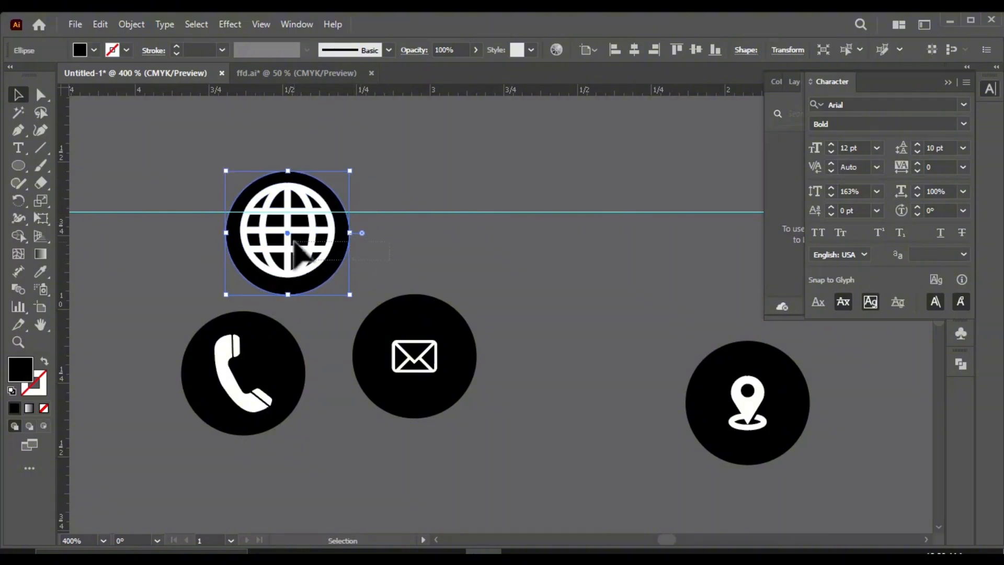
pyautogui.keyDown('shift'); pyautogui.click(292, 258); pyautogui.keyUp('shift')
pyautogui.click(583, 50)
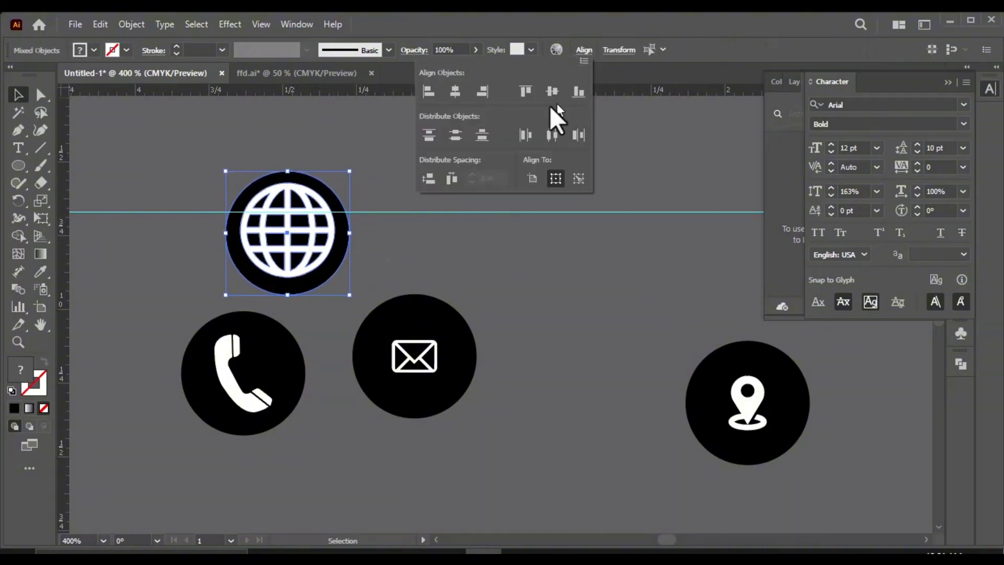
pyautogui.click(481, 261)
# Step: Enlarge the phone icon slightly and center it again in its black circle
pyautogui.moveTo(242, 383); pyautogui.dragTo(269, 414)
pyautogui.click(247, 446)
pyautogui.click(254, 399)
pyautogui.scroll(1, 261, 420)
pyautogui.keyDown('shift'); pyautogui.click(290, 417); pyautogui.keyUp('shift')
pyautogui.click(268, 402)
pyautogui.click(296, 429)
pyautogui.click(269, 408)
pyautogui.keyDown('shift'); pyautogui.click(292, 391); pyautogui.keyUp('shift')
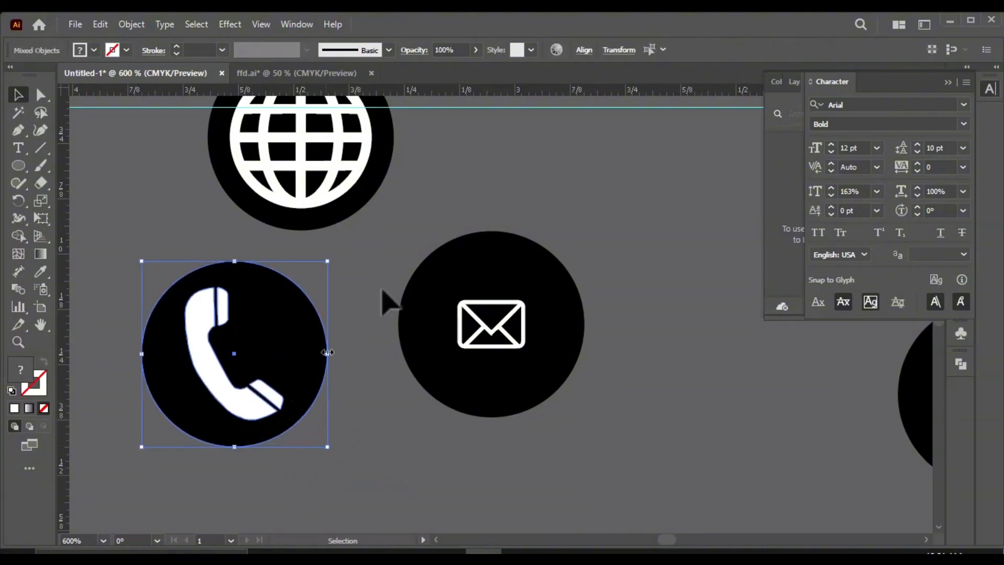
pyautogui.click(584, 50)
pyautogui.click(423, 433)
# Step: Enlarge the envelope icon to over half its black circle's width and center the two on each other
pyautogui.scroll(-2, 281, 343)
pyautogui.click(496, 344)
pyautogui.scroll(2, 411, 313)
pyautogui.click(392, 373)
pyautogui.click(393, 376)
pyautogui.click(473, 388)
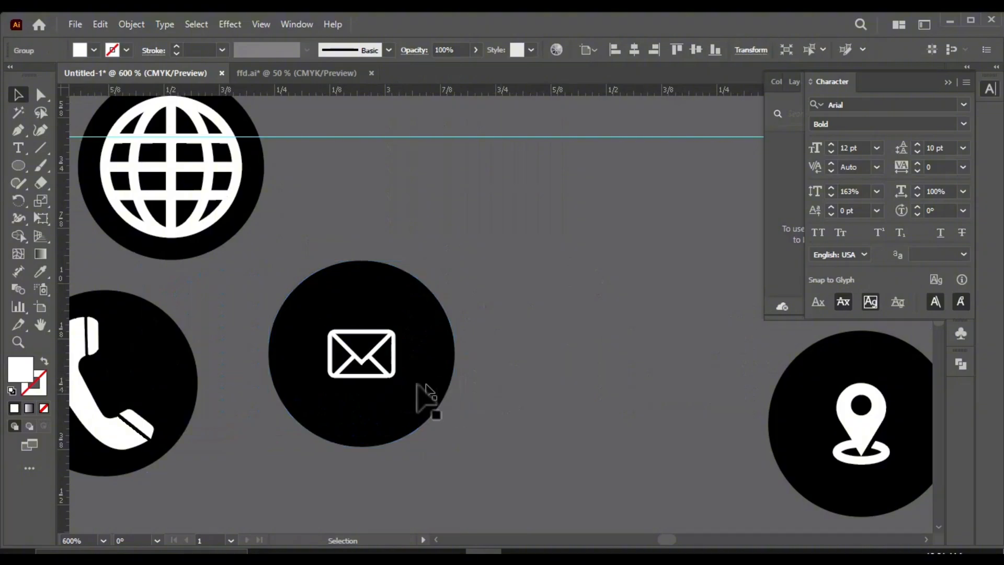
pyautogui.click(378, 381)
pyautogui.scroll(1, 380, 383)
pyautogui.click(489, 364)
pyautogui.click(396, 367)
pyautogui.moveTo(396, 367); pyautogui.dragTo(455, 413)
pyautogui.click(507, 426)
pyautogui.click(421, 393)
pyautogui.moveTo(439, 409); pyautogui.dragTo(410, 394)
pyautogui.keyDown('shift'); pyautogui.click(437, 358); pyautogui.keyUp('shift')
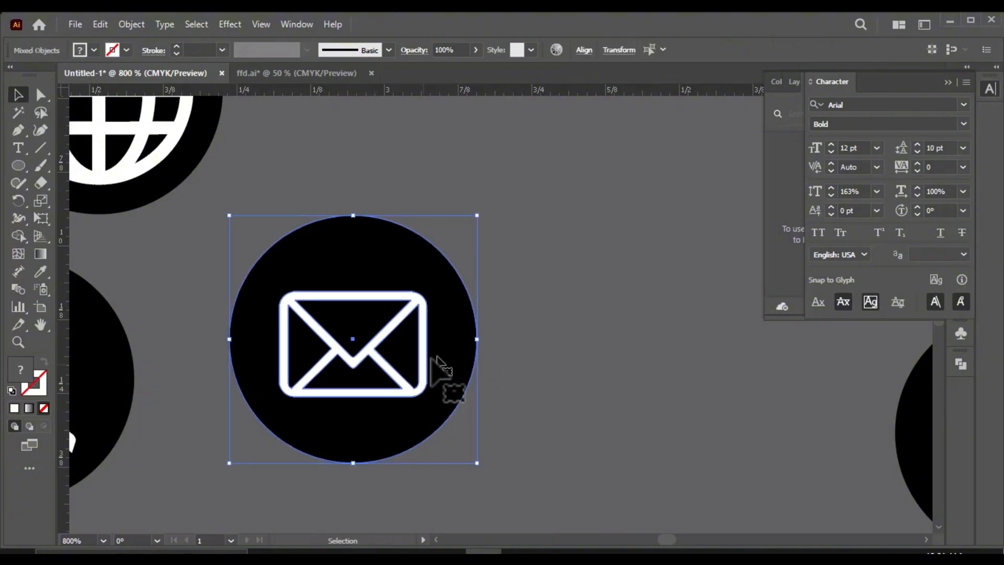
pyautogui.click(584, 50)
pyautogui.click(458, 101)
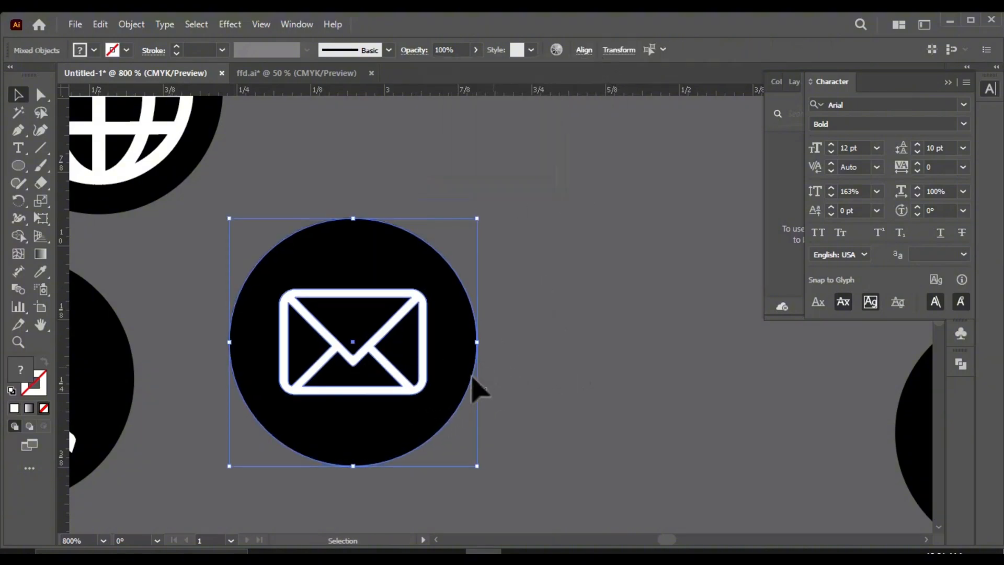
# Step: Enlarge the envelope icon further to about three quarters of the circle's width and re-center it
pyautogui.click(464, 419)
pyautogui.click(409, 385)
pyautogui.moveTo(429, 396); pyautogui.dragTo(463, 433)
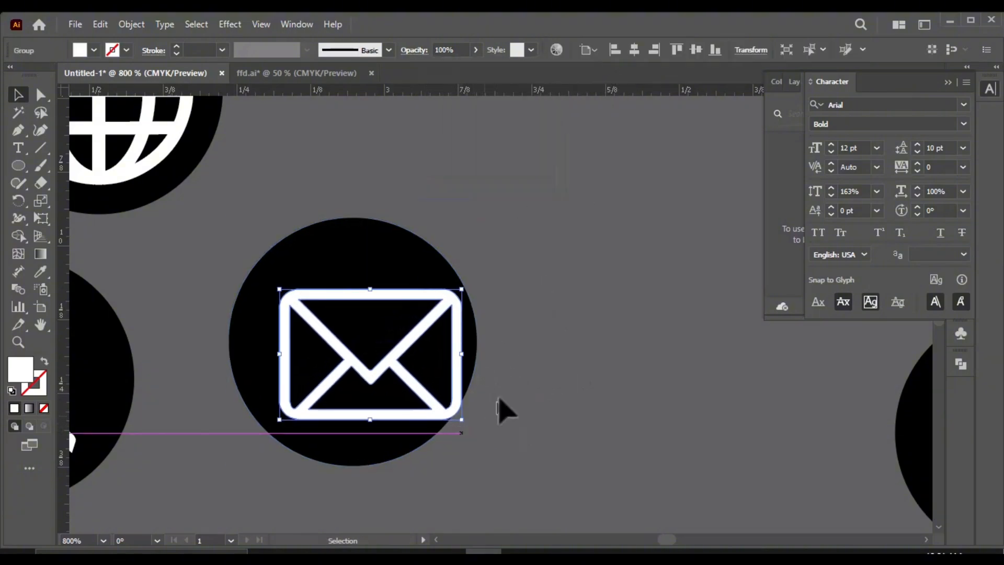
pyautogui.keyDown('shift'); pyautogui.click(470, 361); pyautogui.keyUp('shift')
pyautogui.click(584, 51)
pyautogui.click(549, 90)
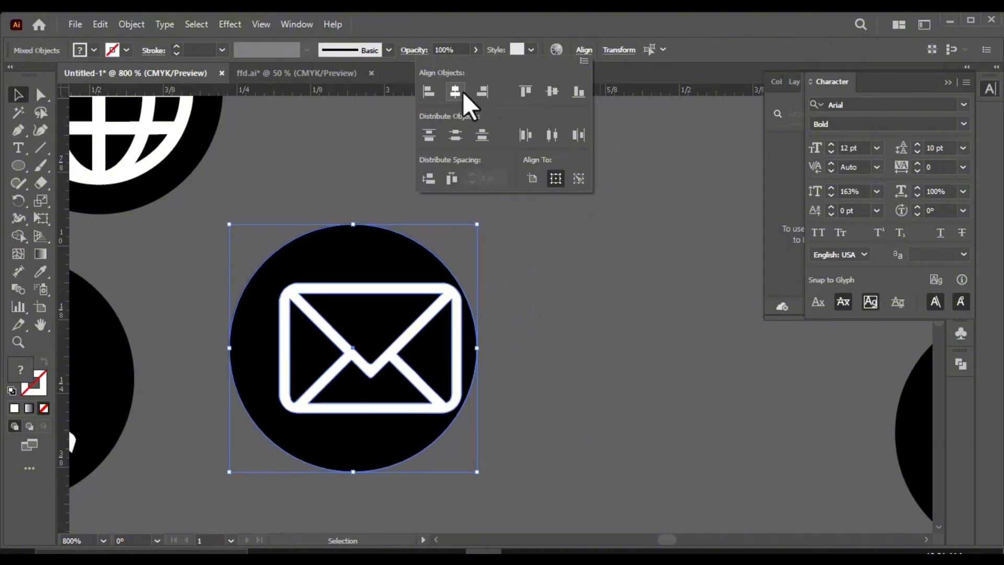
pyautogui.click(454, 90)
# Step: Enlarge the location pin icon inside its black circle and center the two on each other
pyautogui.scroll(-3, 366, 371)
pyautogui.click(663, 414)
pyautogui.scroll(2, 663, 414)
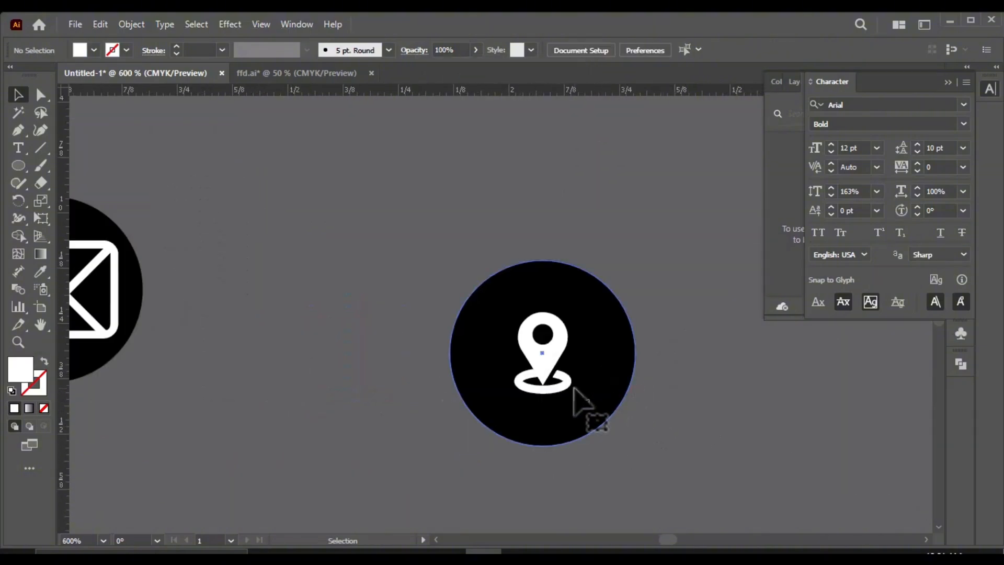
pyautogui.click(570, 388)
pyautogui.moveTo(571, 313); pyautogui.dragTo(598, 275)
pyautogui.moveTo(573, 347); pyautogui.dragTo(563, 351)
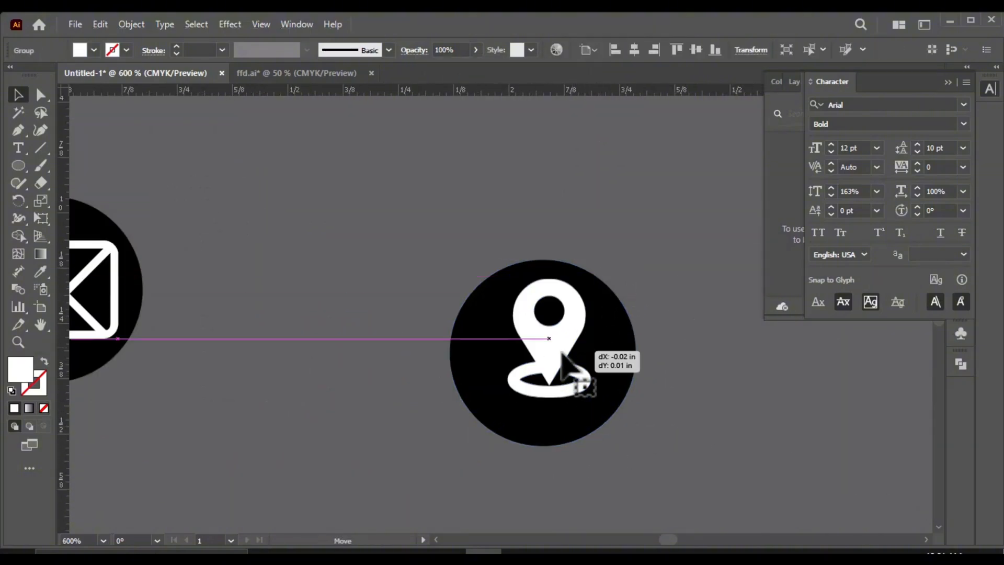
pyautogui.keyDown('shift'); pyautogui.click(581, 406); pyautogui.keyUp('shift')
pyautogui.click(584, 50)
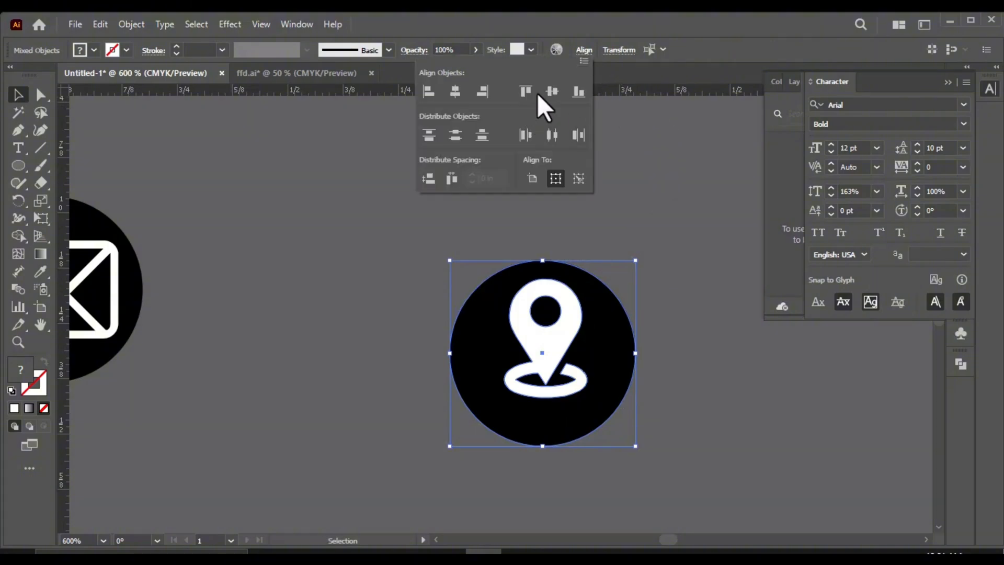
pyautogui.click(549, 90)
pyautogui.click(453, 90)
pyautogui.scroll(-3, 460, 361)
pyautogui.scroll(-4, 460, 361)
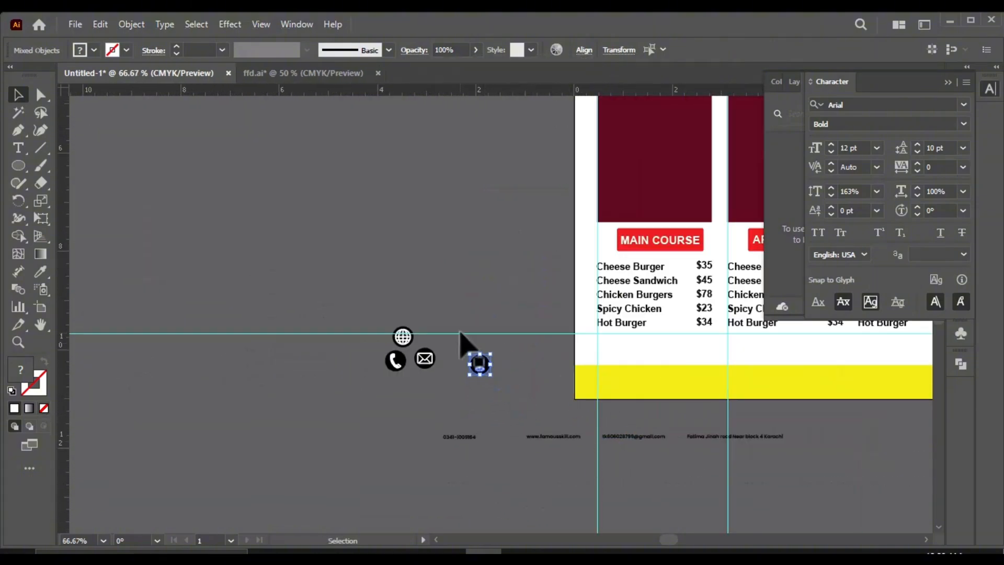
pyautogui.scroll(2, 463, 347)
pyautogui.scroll(-1, 336, 386)
pyautogui.click(427, 436)
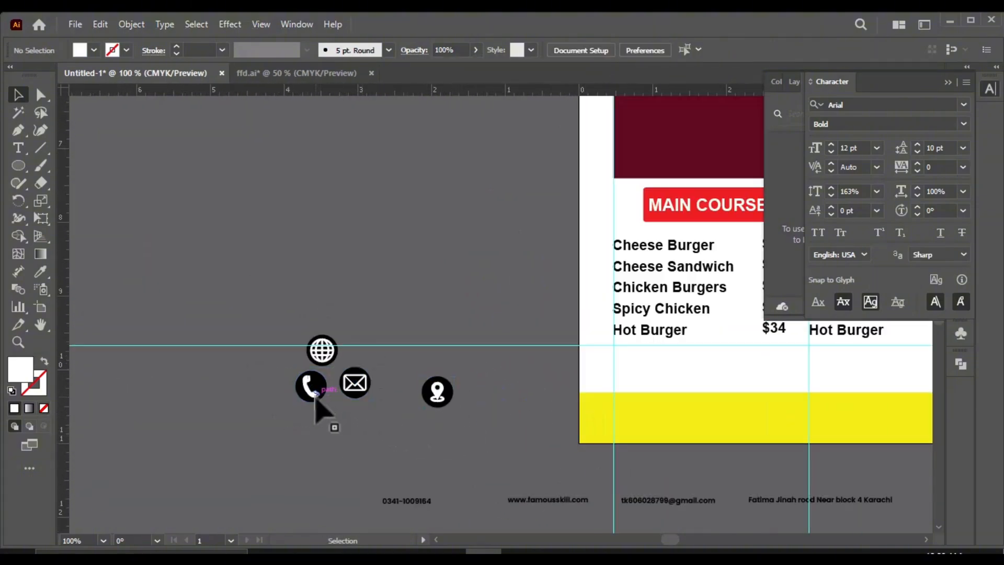
pyautogui.moveTo(308, 391); pyautogui.dragTo(637, 428)
pyautogui.hotkey('ctrl', 'z')
pyautogui.hotkey('ctrl', 'z')
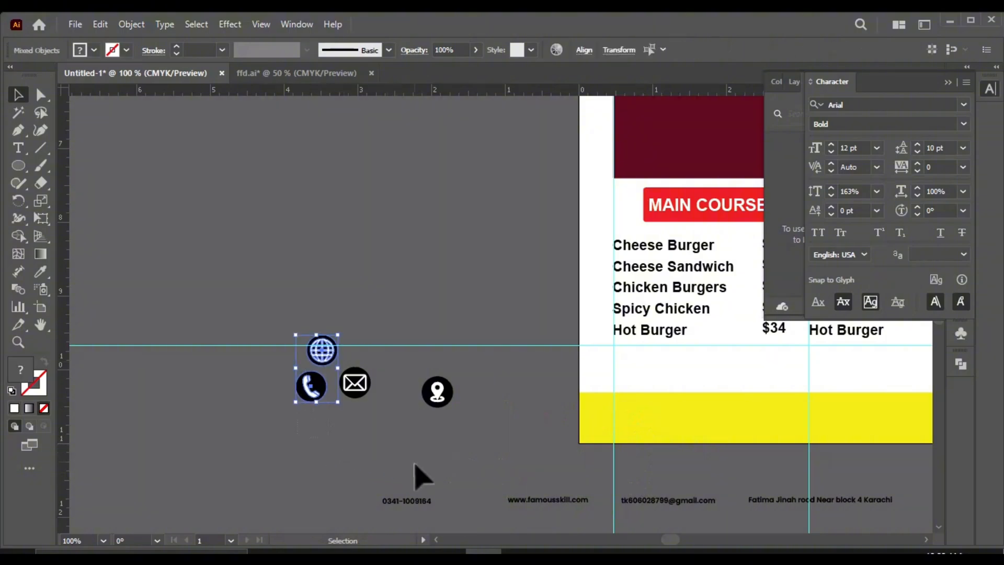
# Step: Group the phone, envelope and location pin icons each with their own black circle
pyautogui.click(344, 424)
pyautogui.scroll(1, 330, 411)
pyautogui.moveTo(332, 412); pyautogui.dragTo(291, 361)
pyautogui.moveTo(391, 439); pyautogui.dragTo(378, 317)
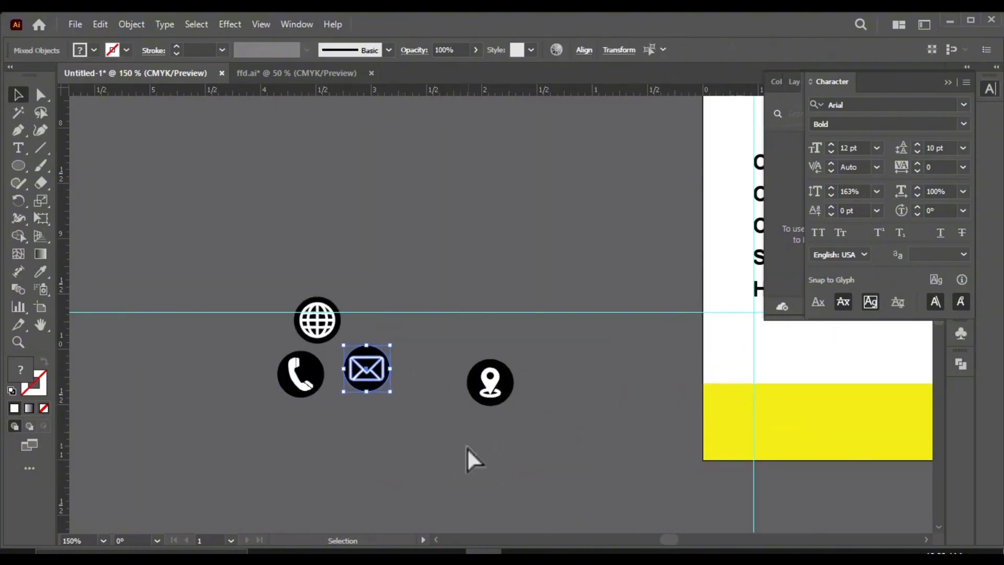
pyautogui.hotkey('ctrl', 'g')
pyautogui.moveTo(569, 426); pyautogui.dragTo(485, 366)
pyautogui.hotkey('ctrl', 'g')
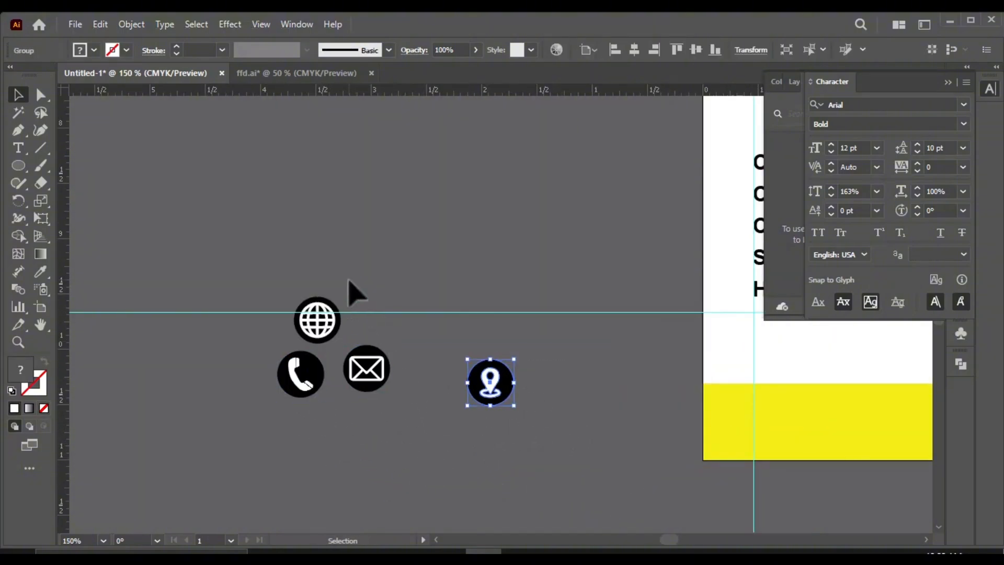
# Step: Shrink the globe icon slightly inside its black circle and center the two on each other again
pyautogui.click(330, 308)
pyautogui.click(392, 313)
pyautogui.scroll(2, 322, 329)
pyautogui.scroll(1, 322, 328)
pyautogui.click(333, 332)
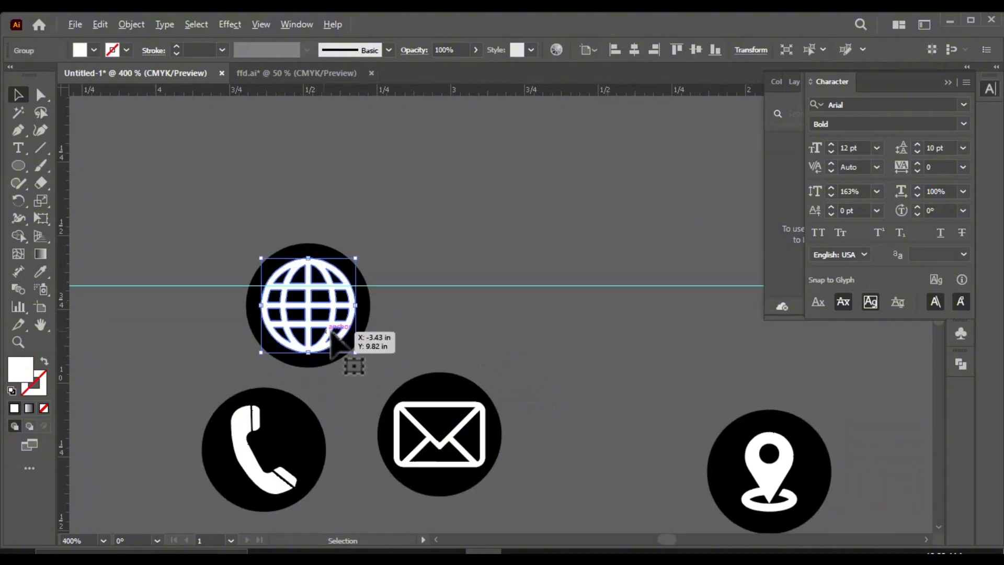
pyautogui.moveTo(356, 353); pyautogui.dragTo(345, 343)
pyautogui.keyDown('shift'); pyautogui.click(315, 323); pyautogui.keyUp('shift')
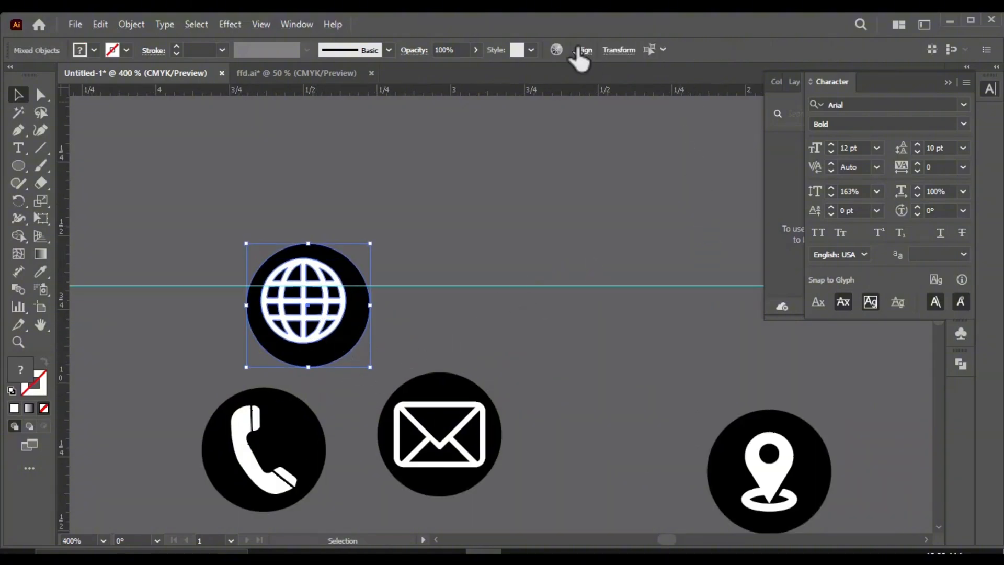
pyautogui.click(581, 52)
pyautogui.click(549, 92)
pyautogui.click(448, 93)
pyautogui.click(555, 330)
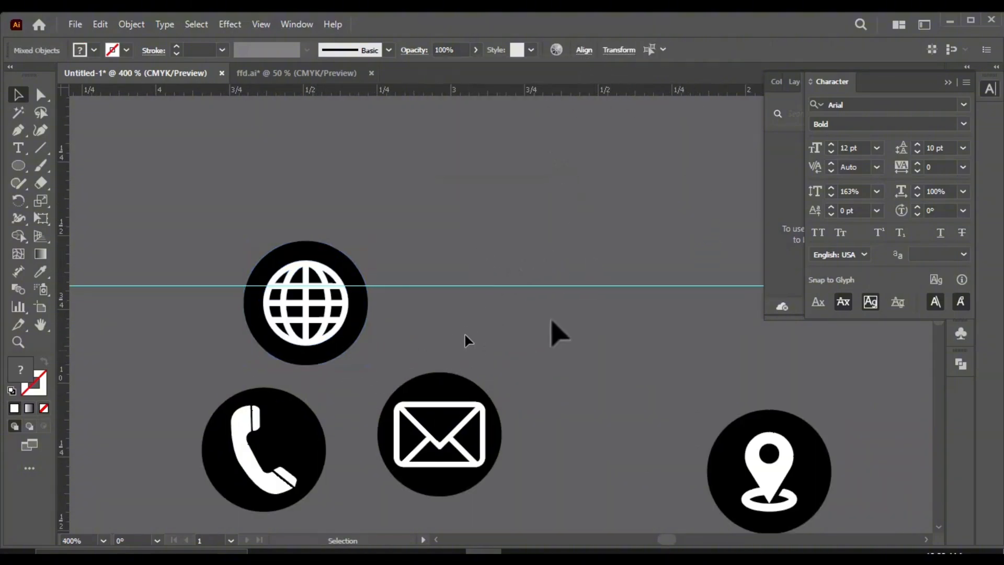
# Step: Move the circled phone icon down to the contact text row and place the phone number text beside it
pyautogui.scroll(-4, 300, 324)
pyautogui.moveTo(268, 351); pyautogui.dragTo(269, 446)
pyautogui.scroll(2, 288, 455)
pyautogui.moveTo(405, 476); pyautogui.dragTo(337, 442)
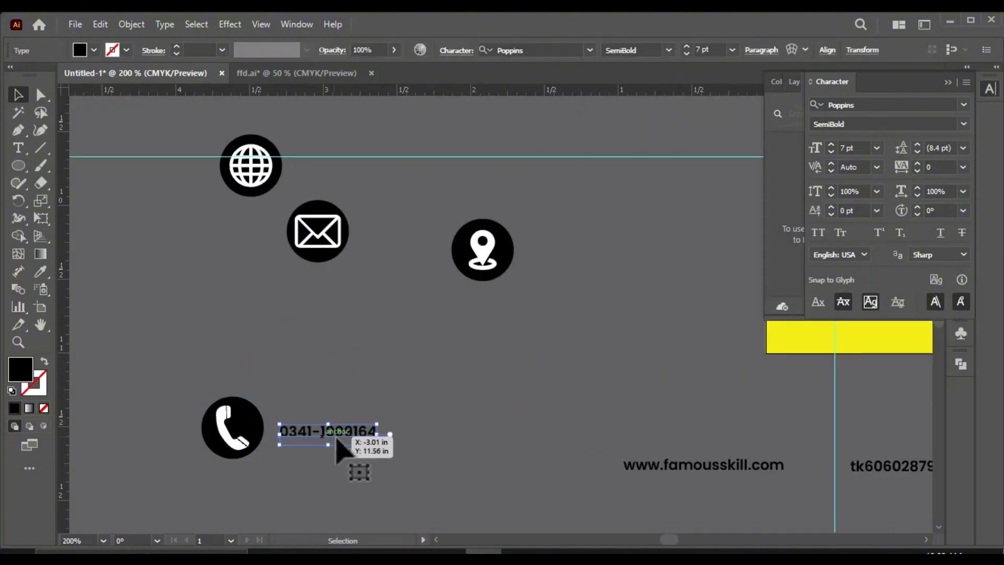
pyautogui.hotkey('ctrl', '-')
pyautogui.hotkey('ctrl', '-')
pyautogui.hotkey('ctrl', '-')
pyautogui.moveTo(261, 423)
pyautogui.mouseDown()
pyautogui.moveTo(462, 368)
pyautogui.moveTo(260, 417)
pyautogui.mouseUp()
pyautogui.scroll(1, 260, 387)
pyautogui.keyDown('shift'); pyautogui.click(382, 345); pyautogui.keyUp('shift')
pyautogui.keyDown('shift'); pyautogui.click(298, 336); pyautogui.keyUp('shift')
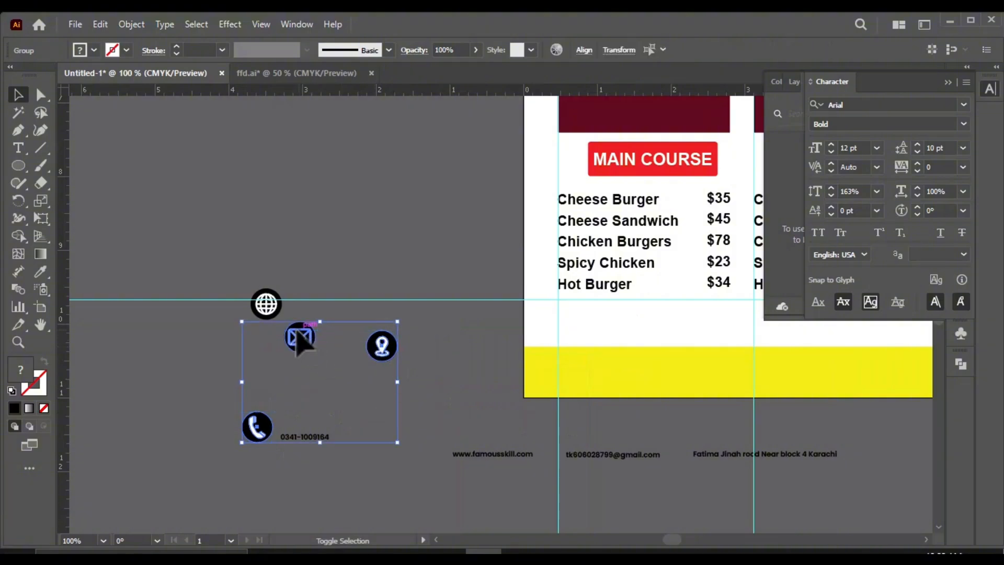
pyautogui.moveTo(398, 447); pyautogui.dragTo(322, 393)
pyautogui.hotkey('ctrl', 'z')
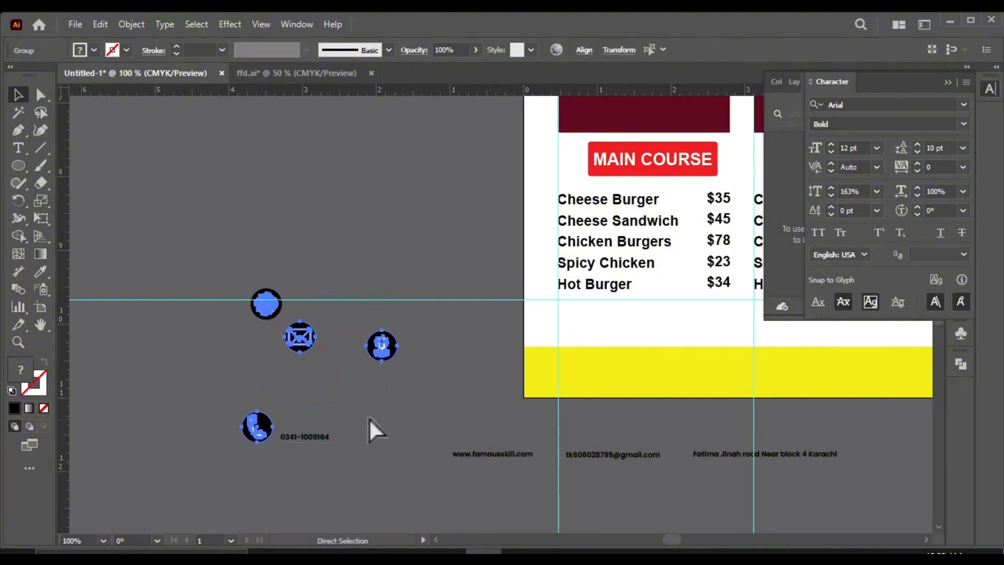
# Step: Scale down the four circled contact icons and bring the envelope and location pin to the contact text row
pyautogui.moveTo(297, 277); pyautogui.dragTo(265, 302)
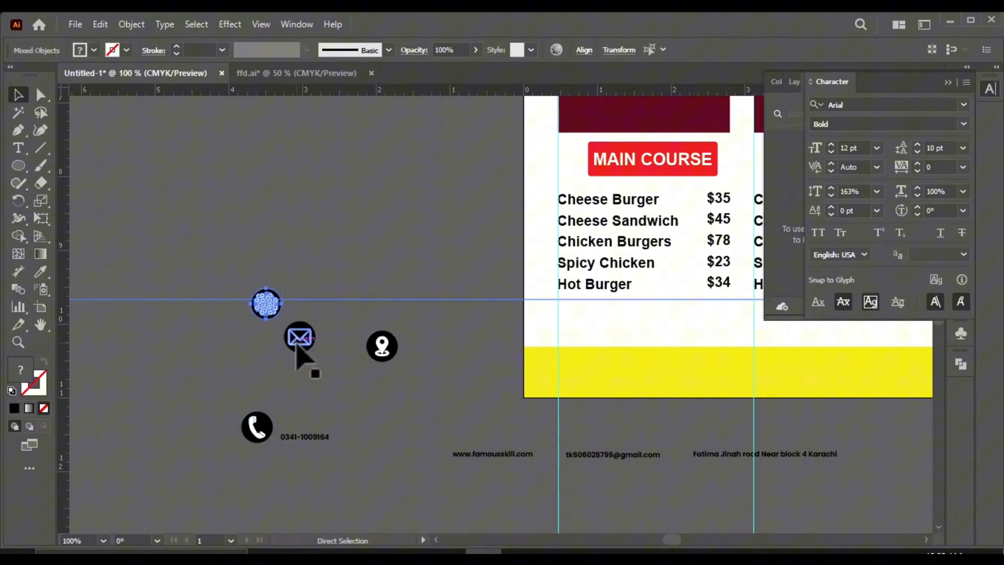
pyautogui.keyDown('shift'); pyautogui.click(331, 299); pyautogui.keyUp('shift')
pyautogui.click(413, 272)
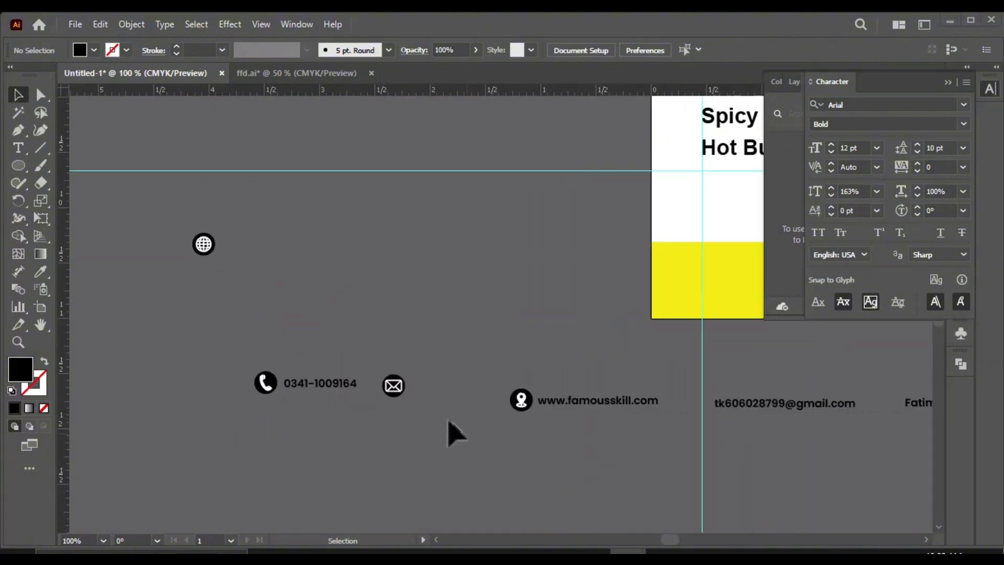
# Step: Move the e-mail address text beside the circled envelope icon, level with the phone number
pyautogui.scroll(-1, 455, 418)
pyautogui.moveTo(676, 404); pyautogui.dragTo(482, 394)
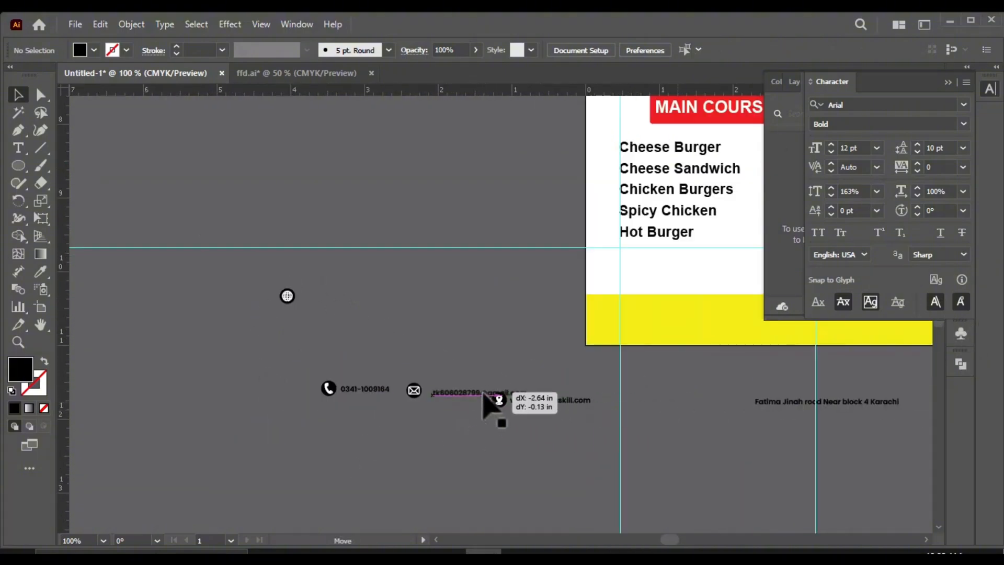
pyautogui.scroll(3, 421, 396)
pyautogui.moveTo(545, 389); pyautogui.dragTo(541, 384)
pyautogui.click(477, 428)
pyautogui.moveTo(415, 381); pyautogui.dragTo(419, 377)
pyautogui.click(467, 413)
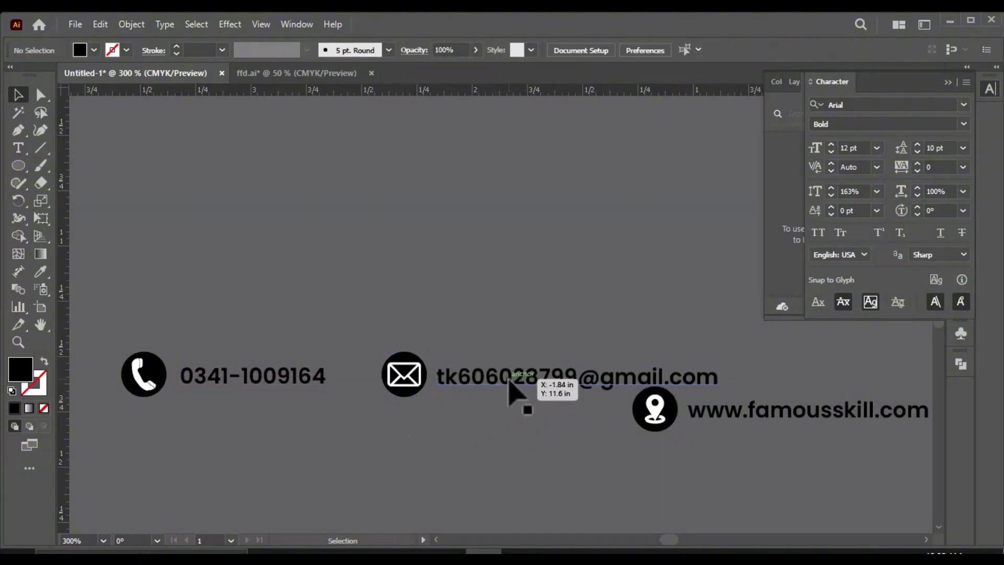
# Step: Move the circled location pin and the website text together into line with the e-mail address, just after it
pyautogui.scroll(-2, 391, 409)
pyautogui.scroll(2, 460, 405)
pyautogui.moveTo(379, 450); pyautogui.dragTo(369, 448)
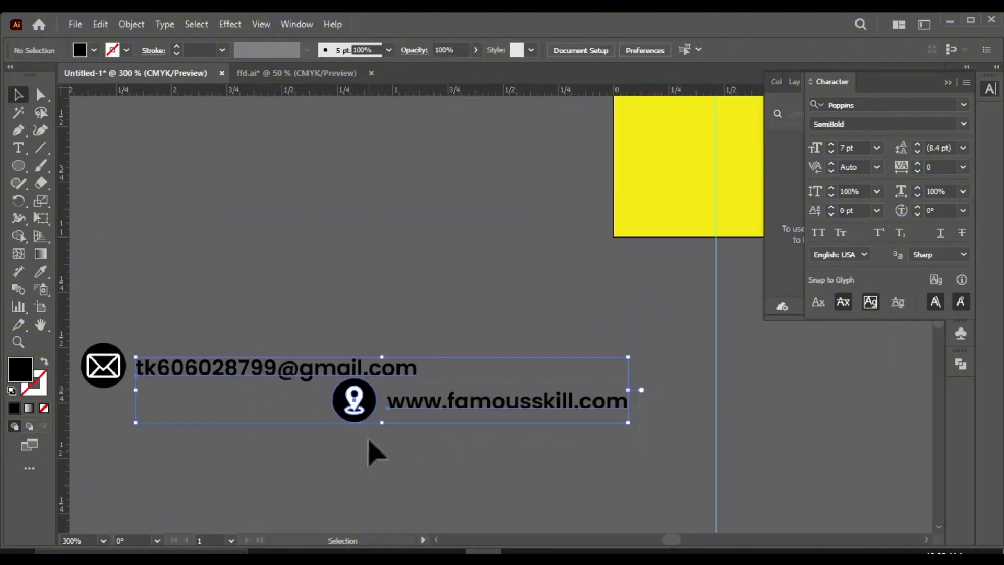
pyautogui.click(329, 432)
pyautogui.moveTo(481, 411); pyautogui.dragTo(546, 372)
pyautogui.scroll(-3, 422, 403)
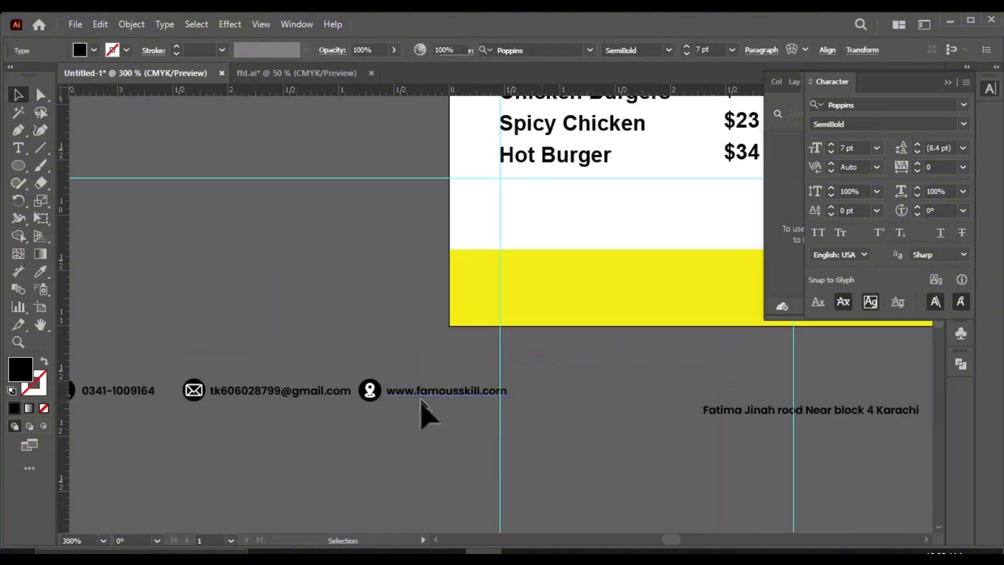
# Step: Place the circled location pin and the address text after the website text, level with the contact row, and group them
pyautogui.click(537, 426)
pyautogui.scroll(2, 450, 413)
pyautogui.scroll(-1, 374, 403)
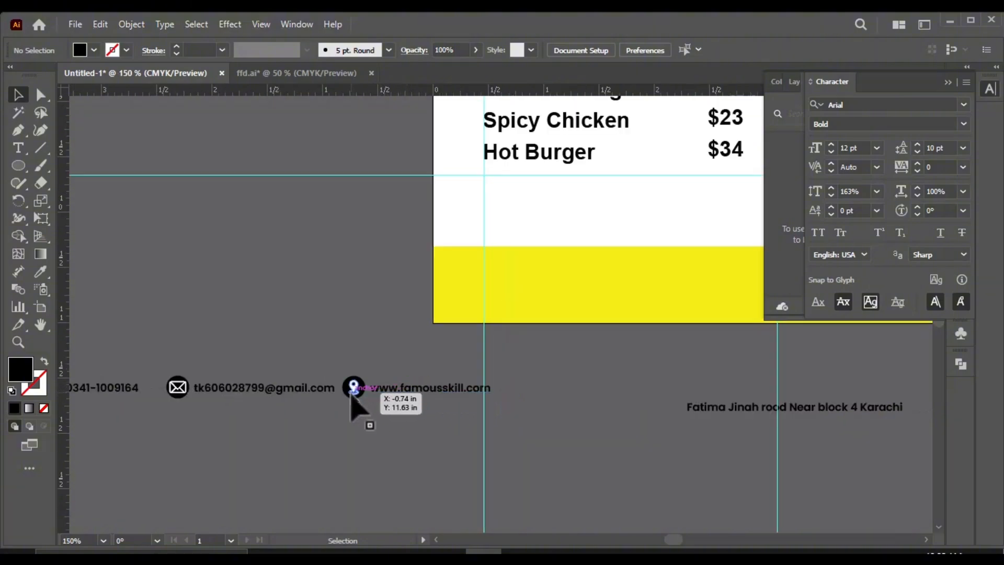
pyautogui.moveTo(359, 391); pyautogui.dragTo(516, 393)
pyautogui.moveTo(730, 412); pyautogui.dragTo(565, 378)
pyautogui.click(579, 405)
pyautogui.scroll(2, 554, 403)
pyautogui.keyDown('shift'); pyautogui.click(512, 383); pyautogui.keyUp('shift')
pyautogui.hotkey('ctrl', 'g')
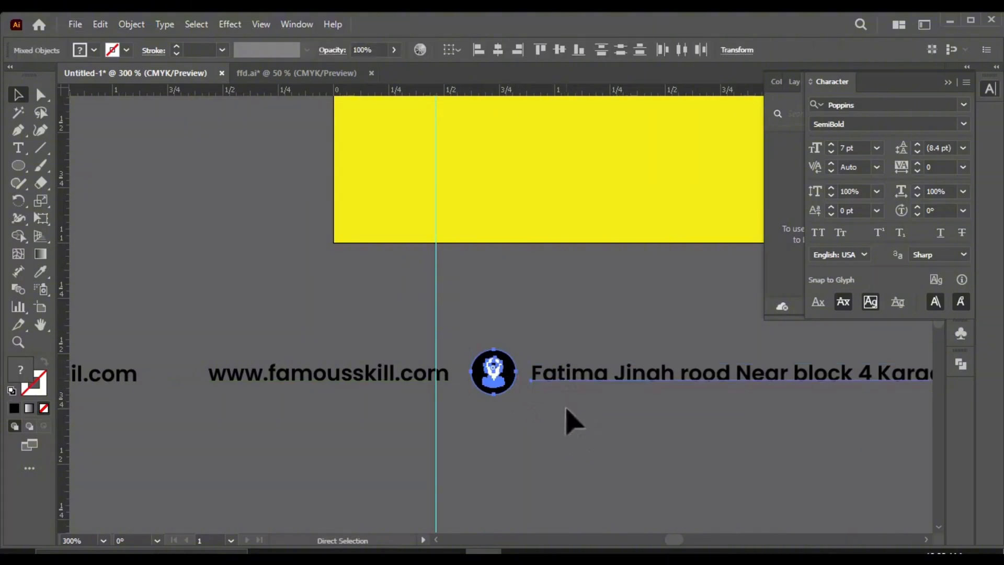
# Step: Move the circled globe icon into the contact row, directly in front of the website text
pyautogui.scroll(-2, 501, 423)
pyautogui.scroll(-1, 182, 259)
pyautogui.scroll(-1, 182, 260)
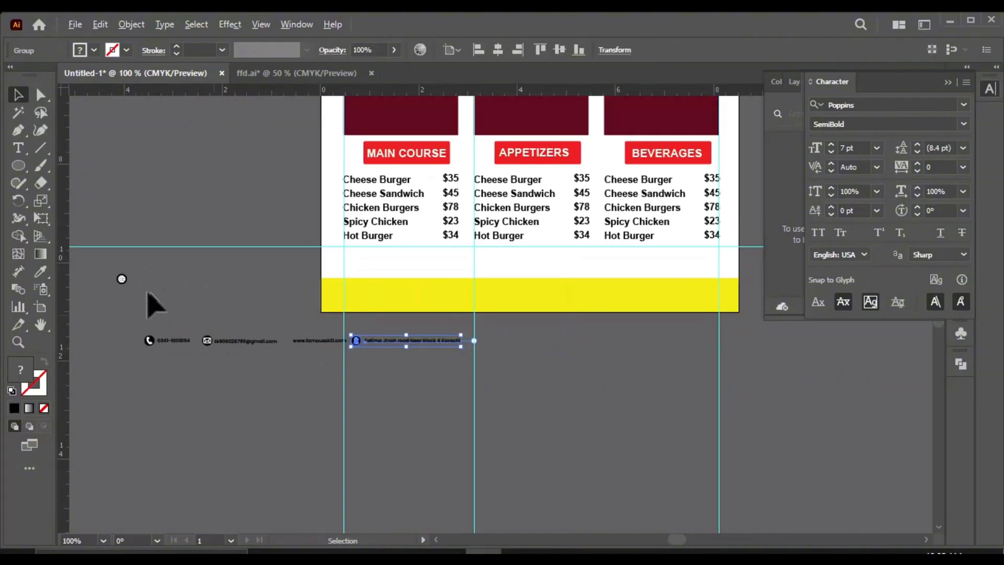
pyautogui.scroll(1, 118, 285)
pyautogui.click(147, 276)
pyautogui.scroll(1, 345, 386)
pyautogui.moveTo(76, 225); pyautogui.dragTo(435, 351)
pyautogui.scroll(2, 446, 364)
pyautogui.scroll(-3, 446, 362)
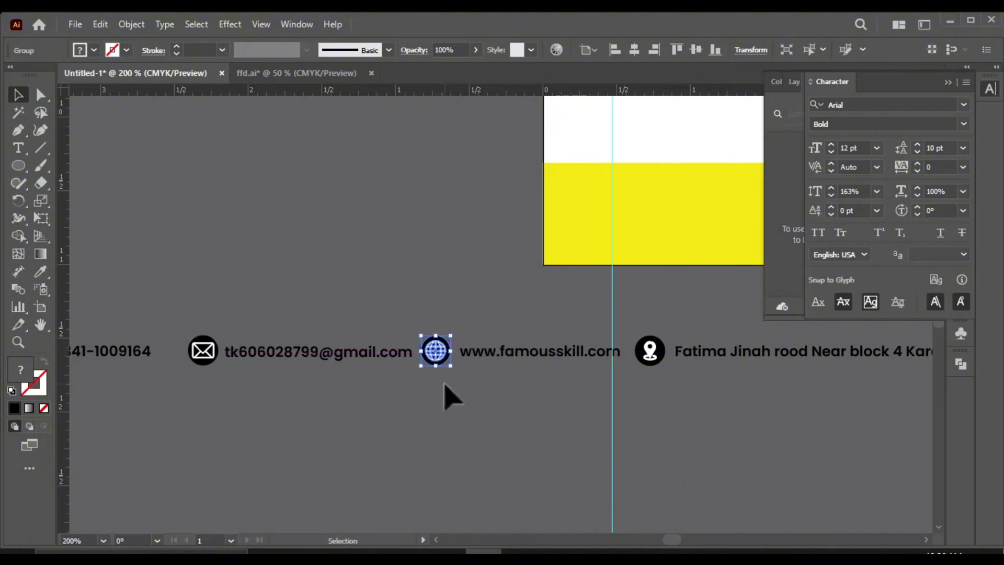
# Step: Group the globe, envelope and phone icons each with their own contact text
pyautogui.click(454, 385)
pyautogui.moveTo(504, 394); pyautogui.dragTo(446, 343)
pyautogui.hotkey('ctrl', 'g')
pyautogui.moveTo(369, 392); pyautogui.dragTo(226, 328)
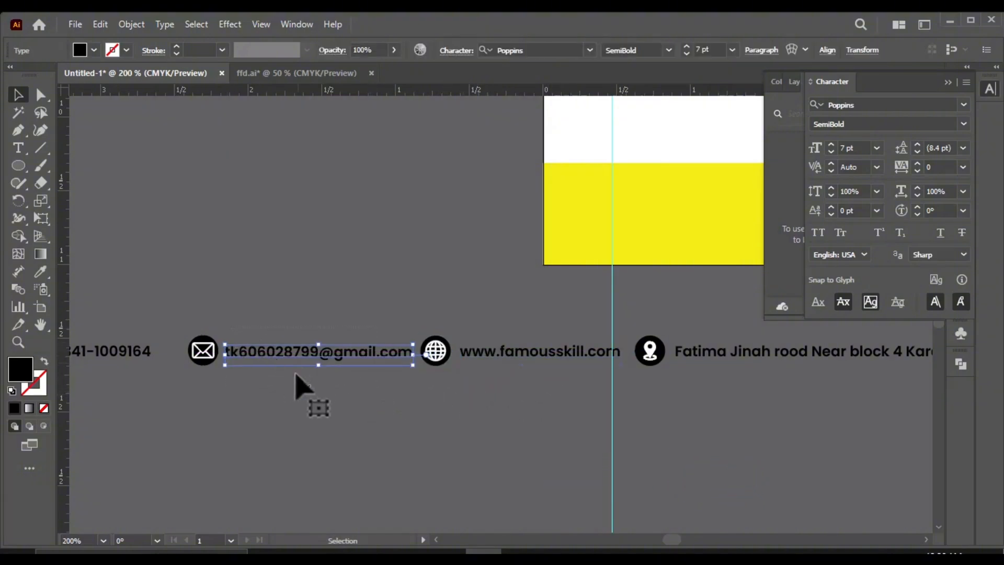
pyautogui.keyDown('shift'); pyautogui.click(203, 358); pyautogui.keyUp('shift')
pyautogui.hotkey('ctrl', 'g')
pyautogui.hscroll(-1, 108, 350)
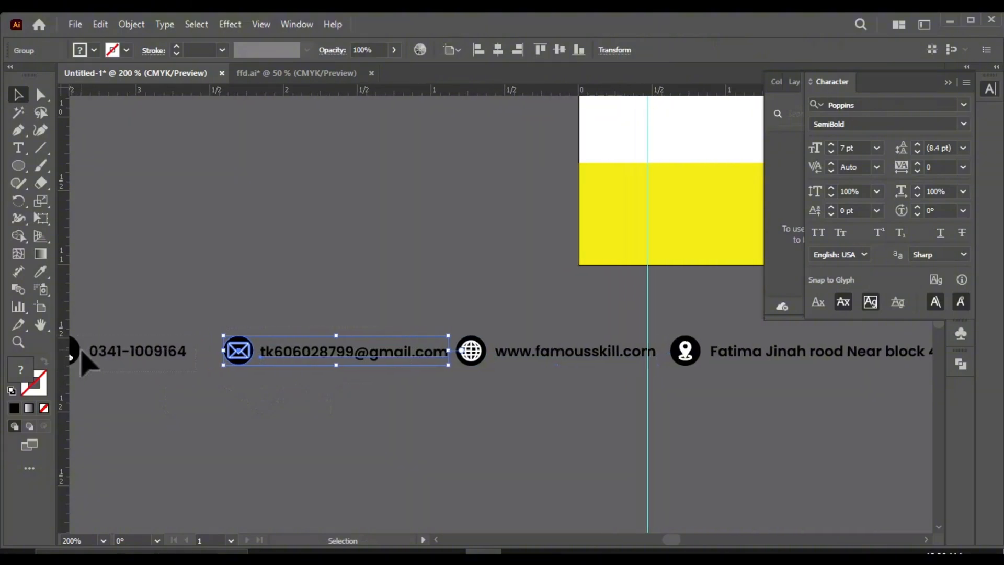
pyautogui.click(79, 348)
pyautogui.keyDown('shift'); pyautogui.click(175, 349); pyautogui.keyUp('shift')
# Step: Align the four icon-and-text contact groups to their vertical centre
pyautogui.scroll(-1, 272, 387)
pyautogui.keyDown('shift'); pyautogui.click(335, 368); pyautogui.keyUp('shift')
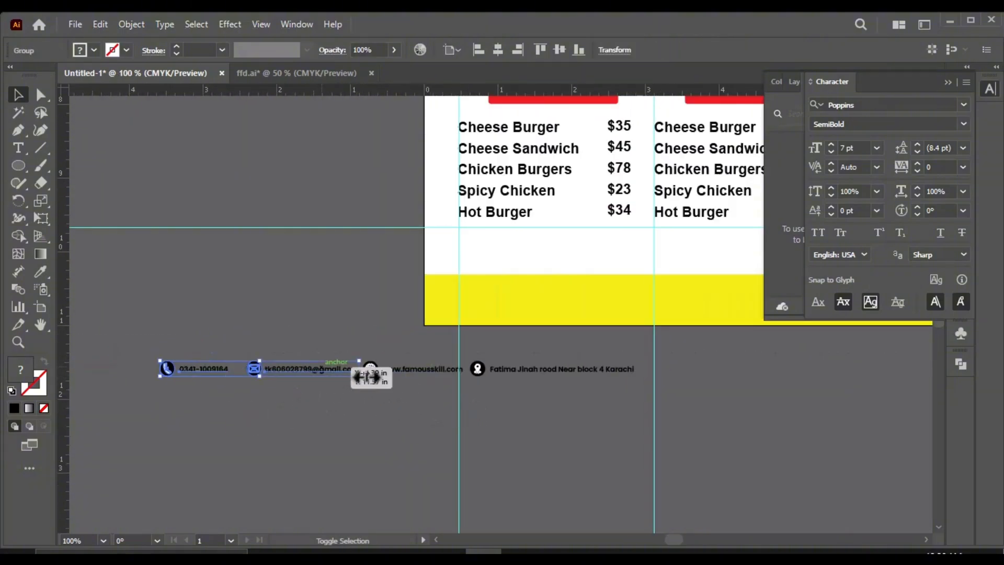
pyautogui.keyDown('shift'); pyautogui.click(423, 368); pyautogui.keyUp('shift')
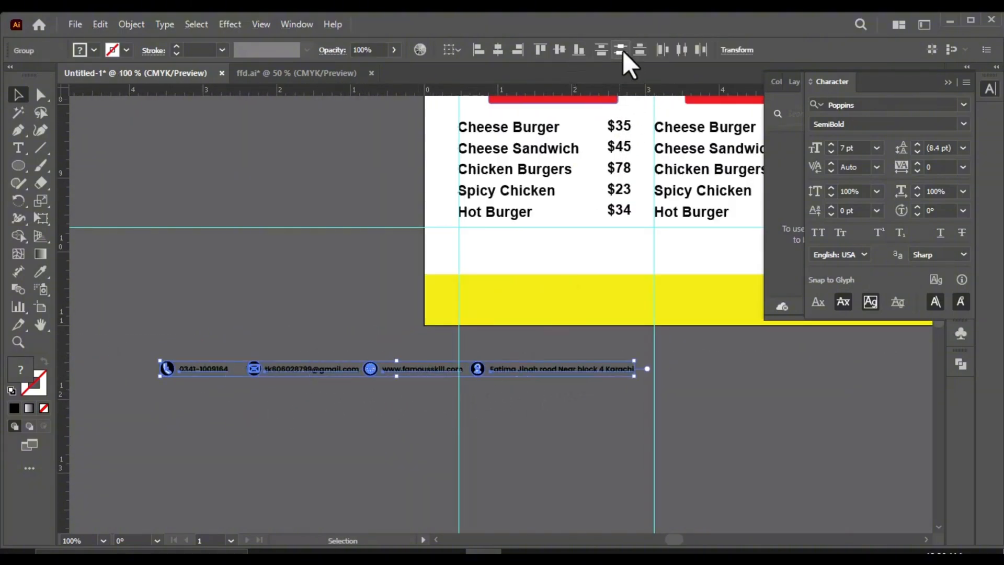
pyautogui.click(565, 50)
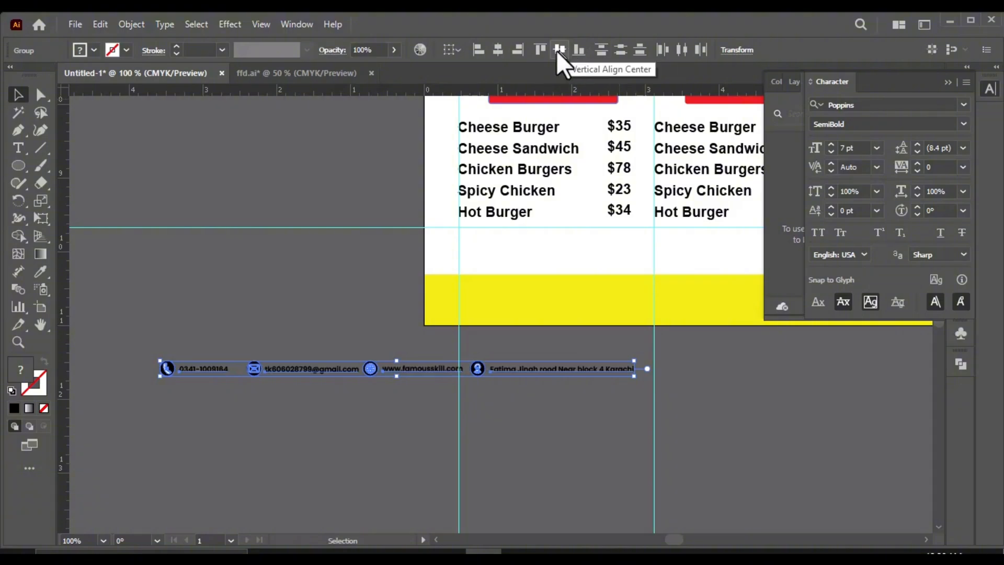
# Step: Move the whole contact row onto the yellow footer, starting at the first vertical guide
pyautogui.scroll(-2, 532, 278)
pyautogui.moveTo(420, 353); pyautogui.dragTo(562, 316)
pyautogui.hotkey('ctrl', 'z')
pyautogui.scroll(-1, 555, 332)
pyautogui.scroll(2, 482, 354)
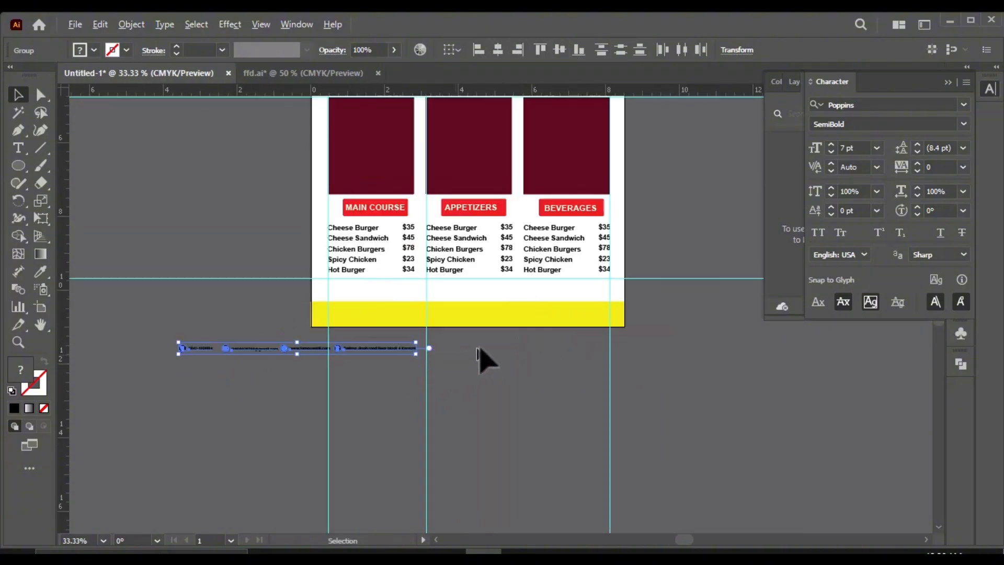
pyautogui.moveTo(299, 359); pyautogui.dragTo(493, 317)
pyautogui.scroll(2, 478, 311)
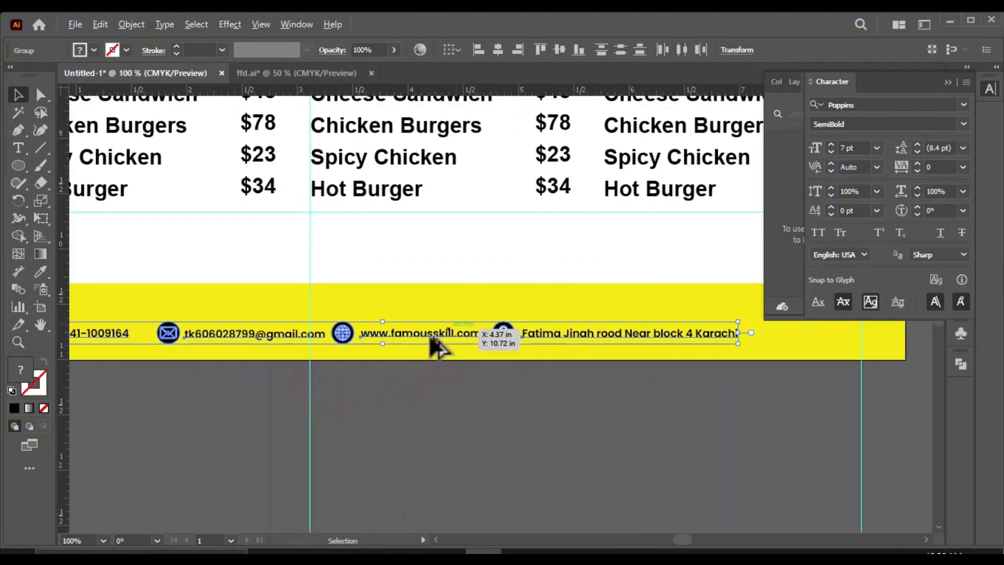
pyautogui.moveTo(429, 334); pyautogui.dragTo(515, 324)
pyautogui.moveTo(191, 321); pyautogui.dragTo(180, 322)
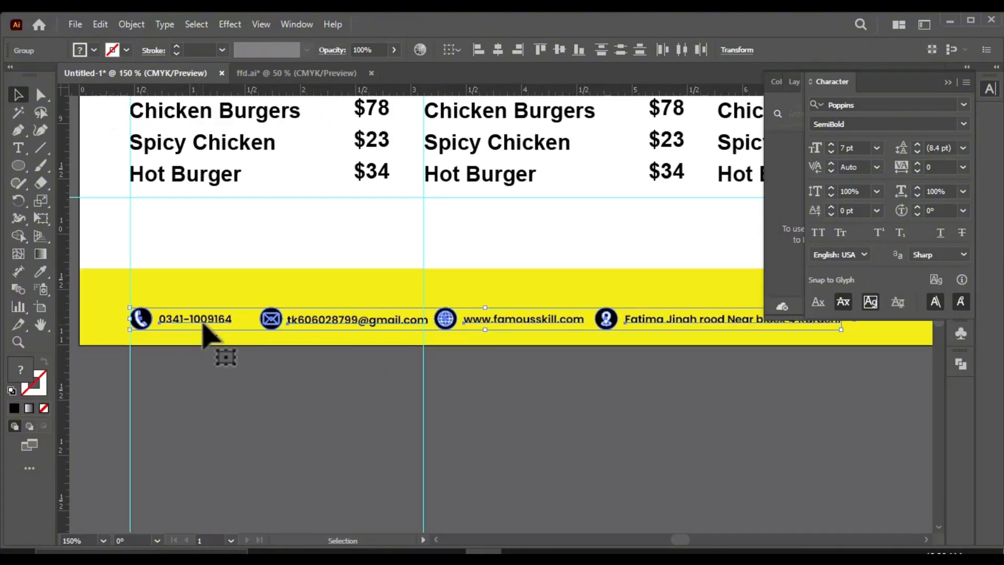
pyautogui.click(222, 358)
# Step: Reduce the yellow footer bar's height by lowering its upper edge closer to the contact row
pyautogui.click(312, 270)
pyautogui.moveTo(551, 270); pyautogui.dragTo(554, 294)
pyautogui.click(408, 424)
pyautogui.scroll(-2, 444, 385)
pyautogui.scroll(2, 476, 361)
pyautogui.scroll(-2, 445, 329)
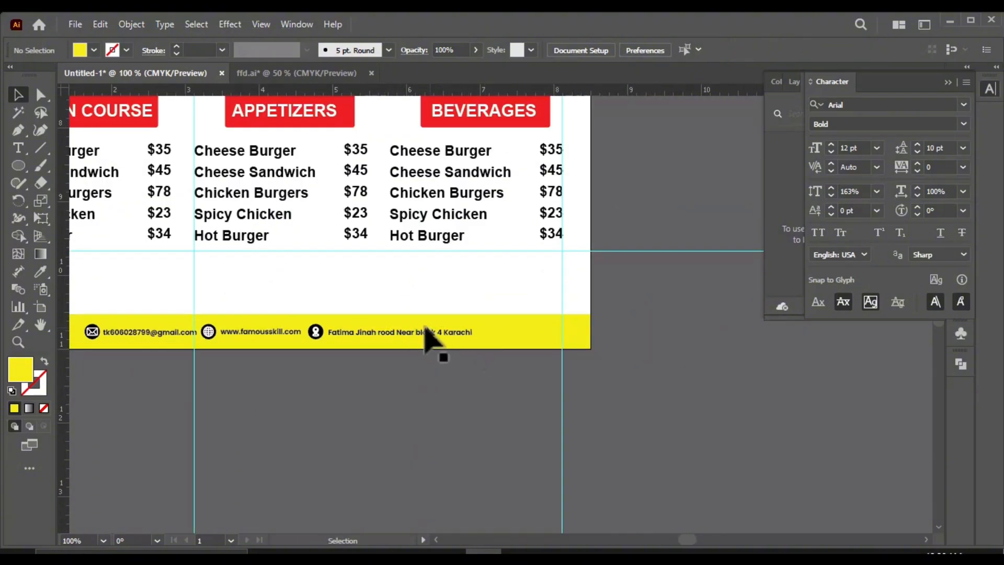
# Step: Shift all four contact groups sideways so the row sits roughly in the middle of the yellow footer
pyautogui.scroll(1, 386, 333)
pyautogui.click(384, 332)
pyautogui.keyDown('shift'); pyautogui.click(288, 331); pyautogui.keyUp('shift')
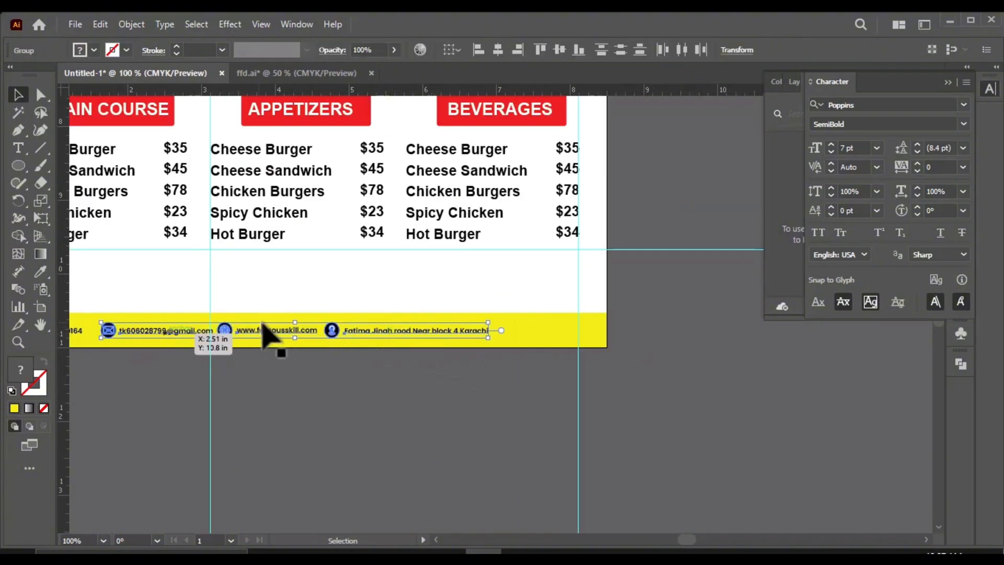
pyautogui.scroll(-1, 282, 330)
pyautogui.scroll(2, 377, 332)
pyautogui.scroll(-2, 365, 351)
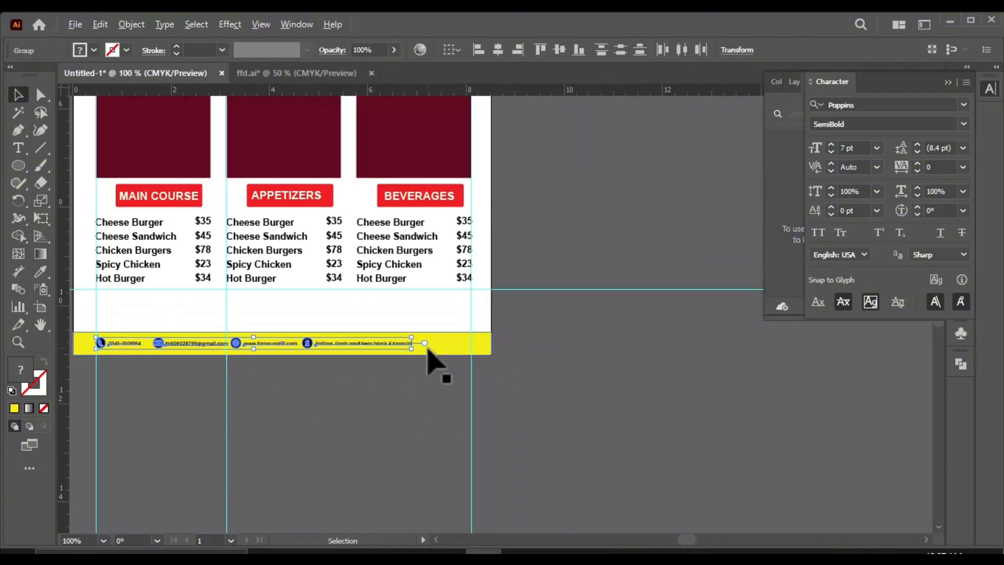
pyautogui.scroll(1, 427, 347)
pyautogui.moveTo(369, 339); pyautogui.dragTo(394, 339)
pyautogui.scroll(-1, 409, 347)
pyautogui.scroll(-1, 430, 373)
pyautogui.click(434, 376)
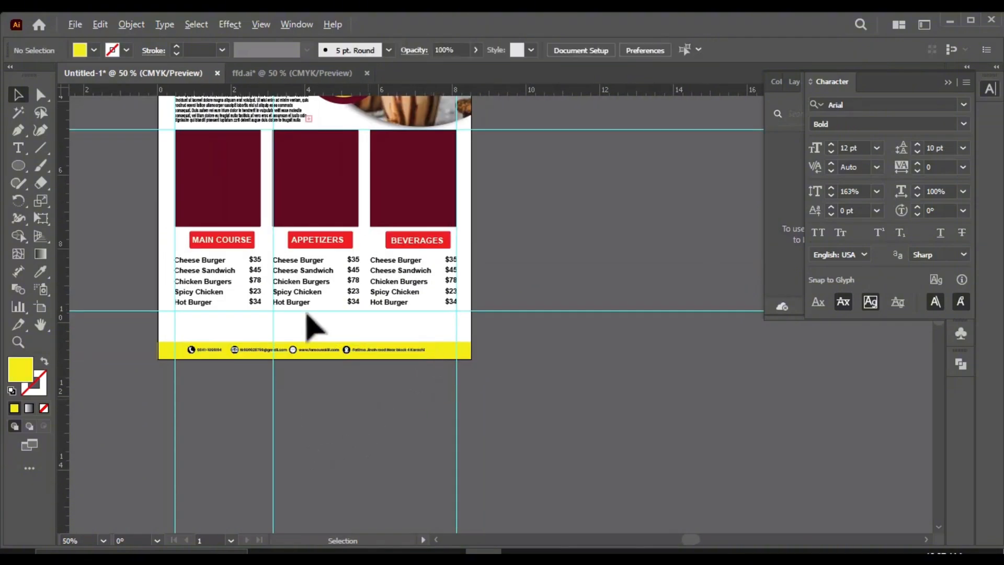
# Step: Group the contact items and centre them horizontally and vertically with the yellow footer bar
pyautogui.scroll(3, 261, 354)
pyautogui.scroll(-1, 372, 346)
pyautogui.click(376, 344)
pyautogui.keyDown('shift'); pyautogui.click(310, 346); pyautogui.keyUp('shift')
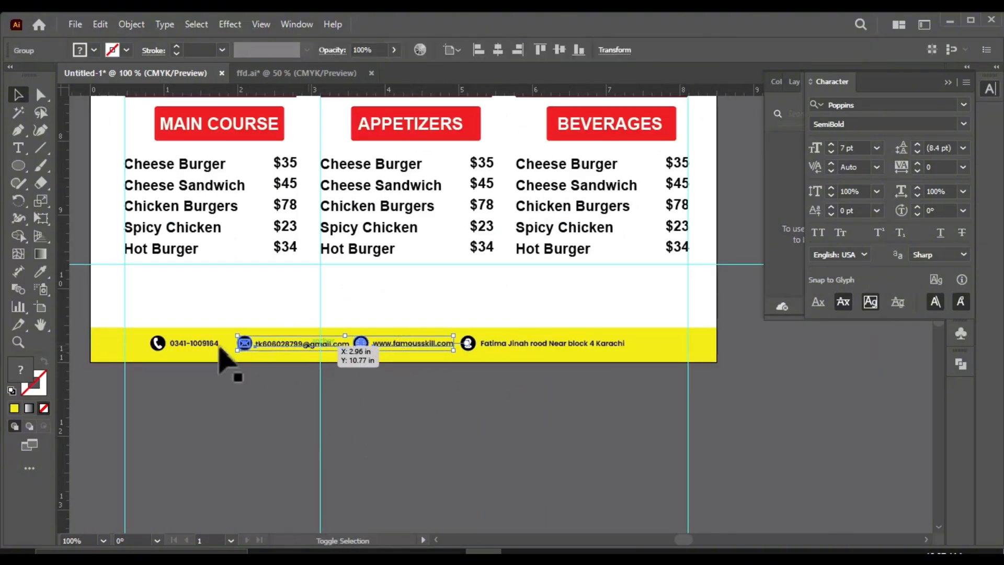
pyautogui.keyDown('shift'); pyautogui.click(213, 344); pyautogui.keyUp('shift')
pyautogui.scroll(-1, 437, 349)
pyautogui.keyDown('shift'); pyautogui.click(448, 354); pyautogui.keyUp('shift')
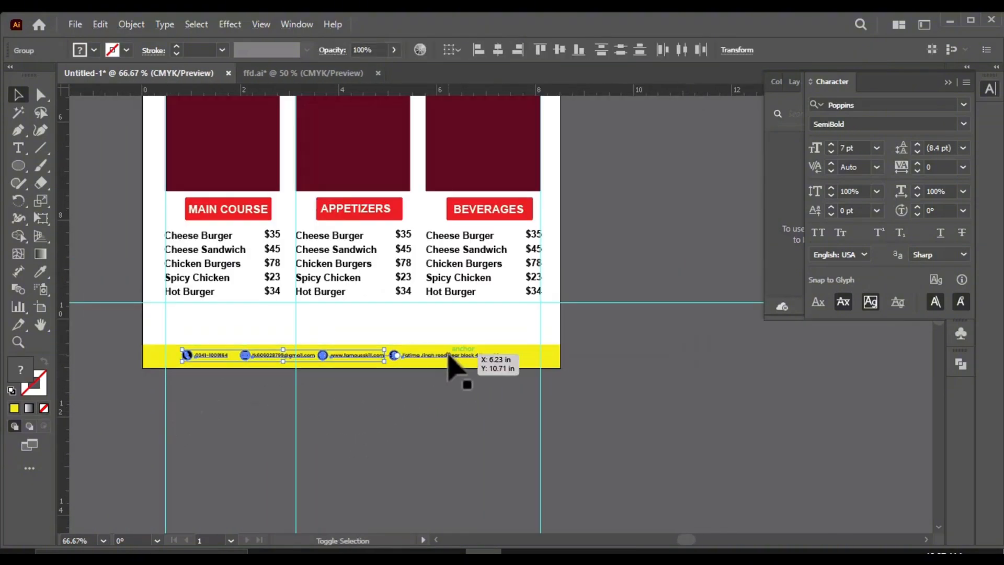
pyautogui.keyDown('shift'); pyautogui.click(536, 362); pyautogui.keyUp('shift')
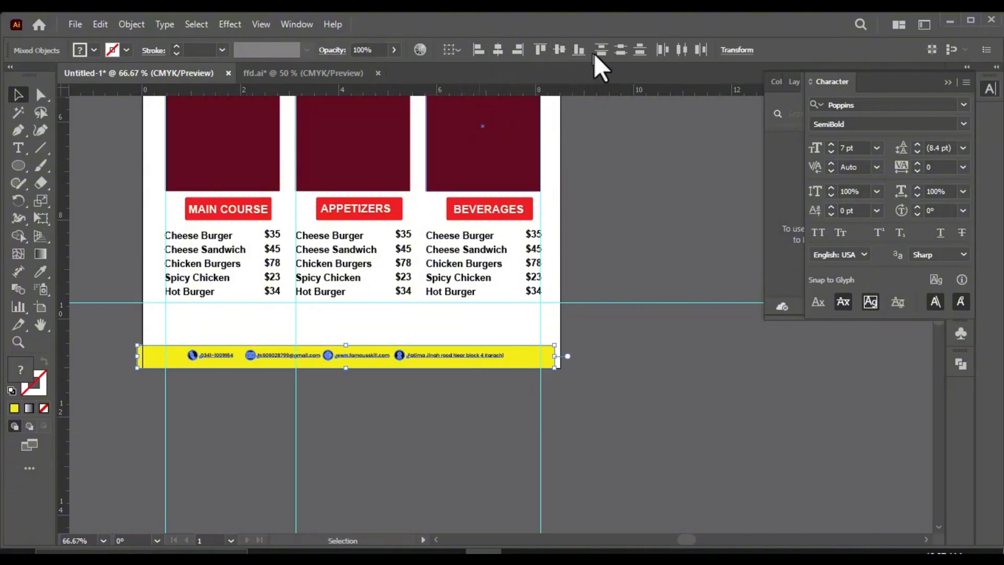
pyautogui.click(559, 50)
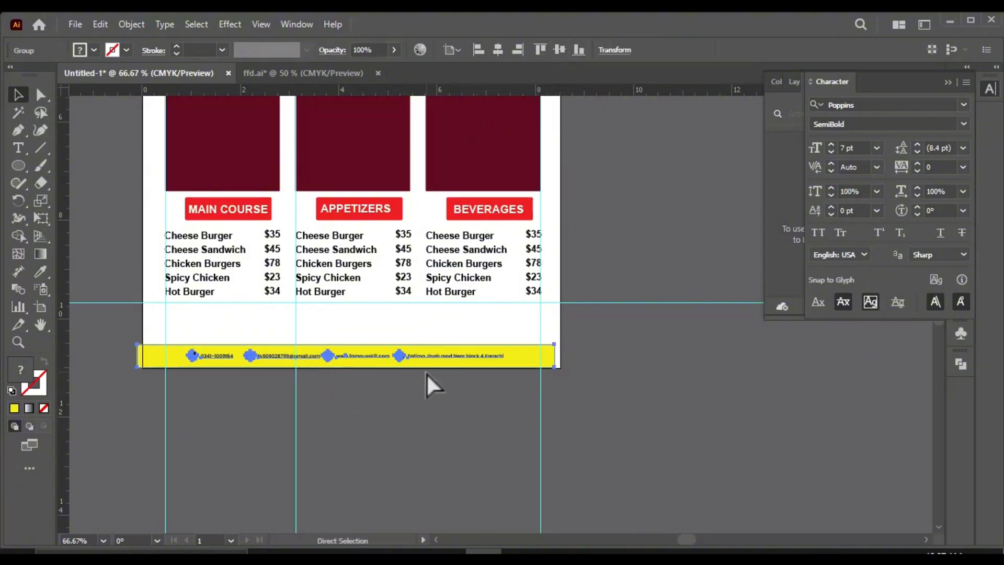
# Step: Move the yellow footer bar with its contact row flush against the artboard's lower and side edges
pyautogui.scroll(2, 246, 365)
pyautogui.moveTo(283, 350); pyautogui.dragTo(295, 353)
pyautogui.scroll(5, 112, 393)
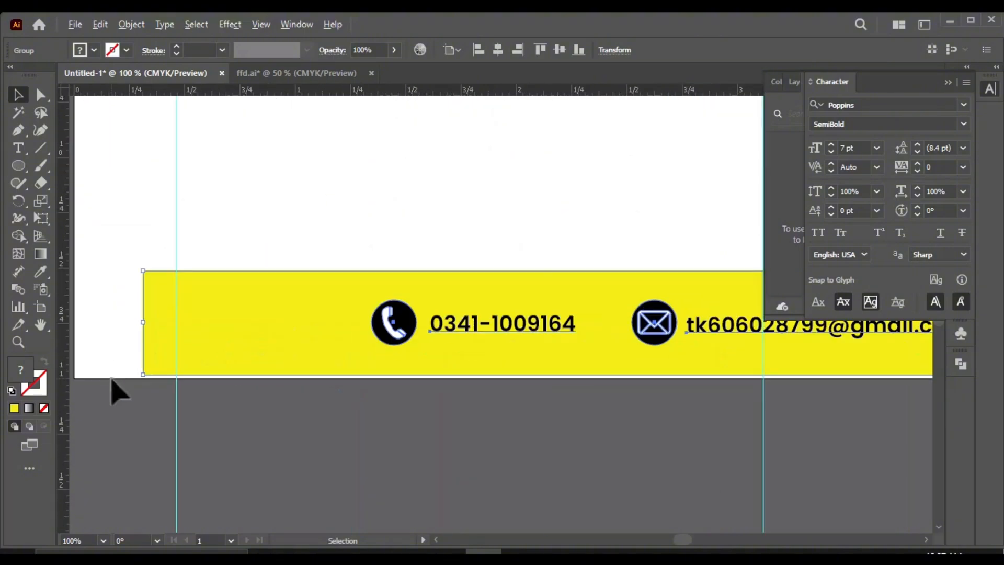
pyautogui.moveTo(253, 385); pyautogui.dragTo(164, 384)
pyautogui.scroll(-4, 95, 417)
pyautogui.click(585, 454)
pyautogui.scroll(-2, 425, 457)
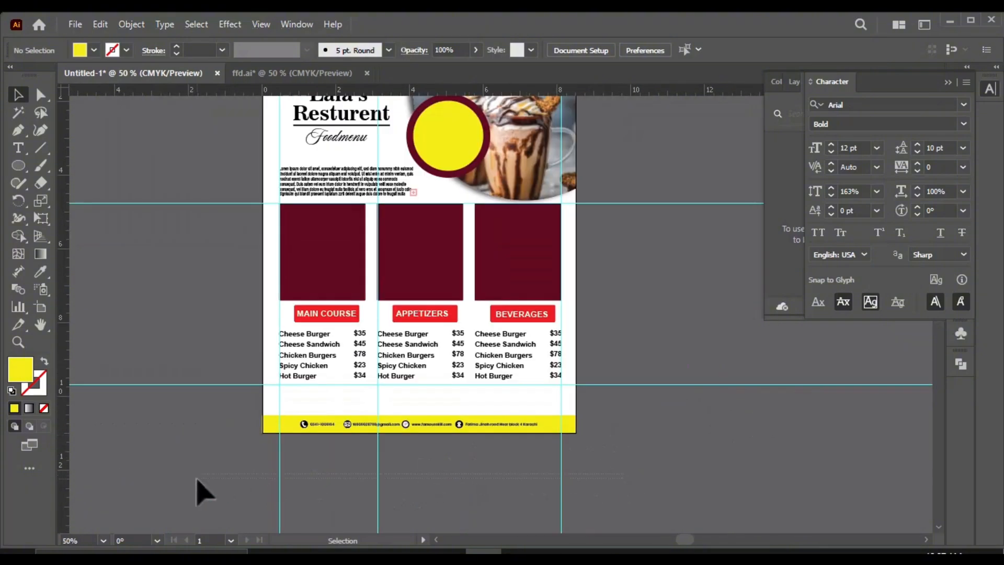
# Step: Delete the layout guides crossing the flyer
pyautogui.click(378, 492)
pyautogui.moveTo(722, 229); pyautogui.dragTo(712, 161)
pyautogui.press('Delete')
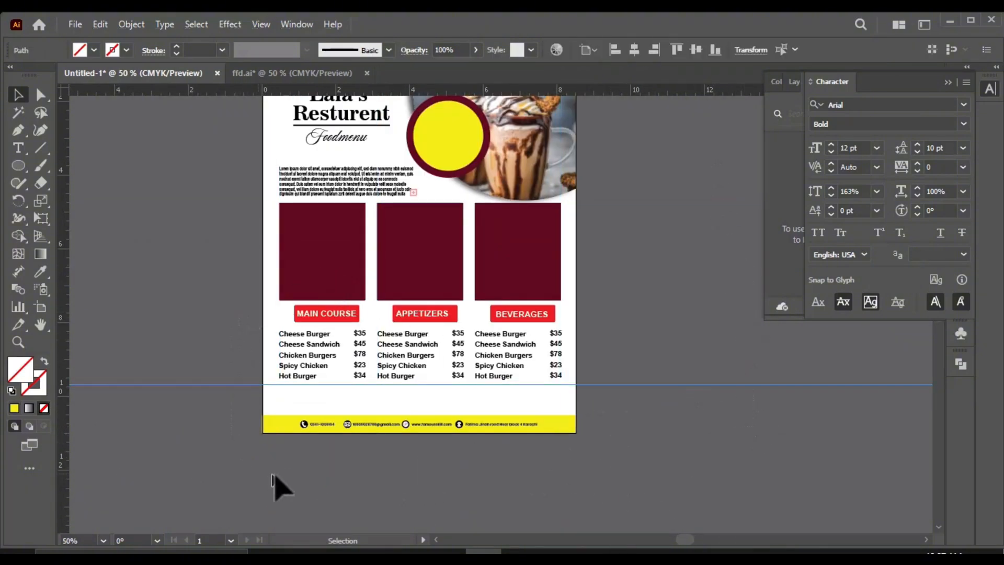
# Step: Move the three maroon panels together horizontally off the artboard into the empty canvas beside the flyer
pyautogui.scroll(-1, 366, 335)
pyautogui.scroll(1, 473, 282)
pyautogui.click(467, 294)
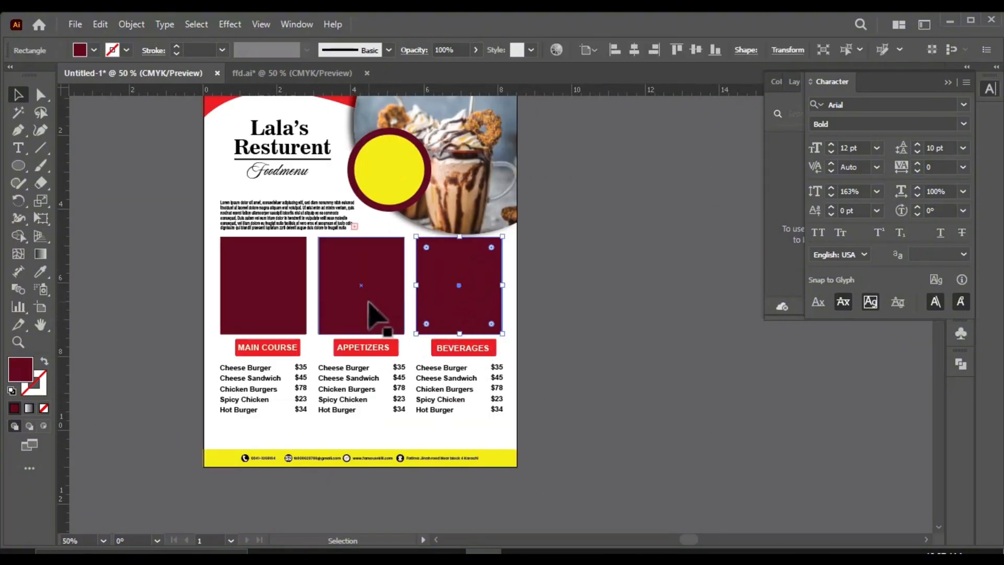
pyautogui.scroll(-1, 500, 359)
pyautogui.scroll(1, 545, 291)
pyautogui.moveTo(330, 322); pyautogui.dragTo(593, 327)
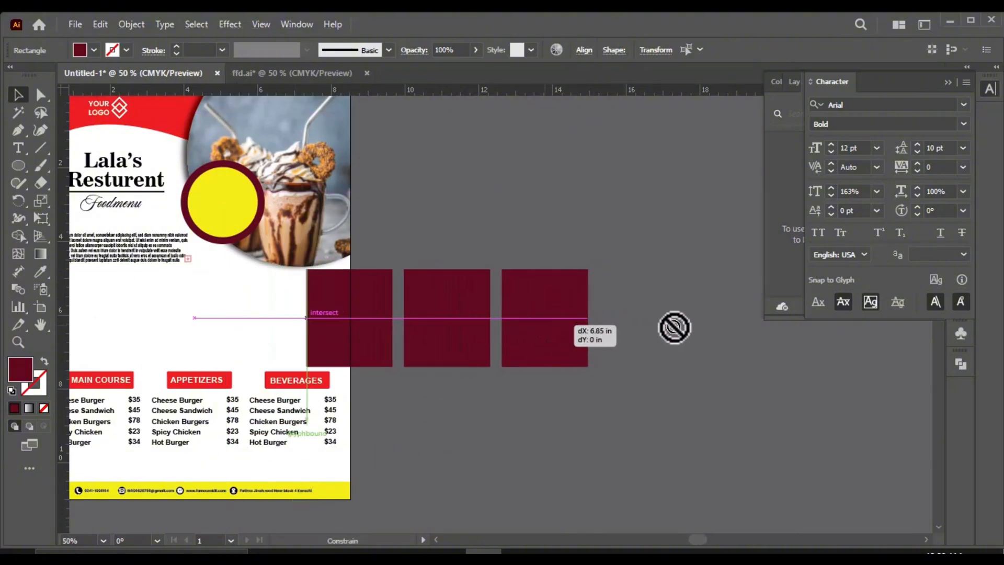
pyautogui.hotkey('ctrl', 'z')
pyautogui.scroll(-1, 482, 359)
pyautogui.moveTo(237, 357); pyautogui.dragTo(502, 366)
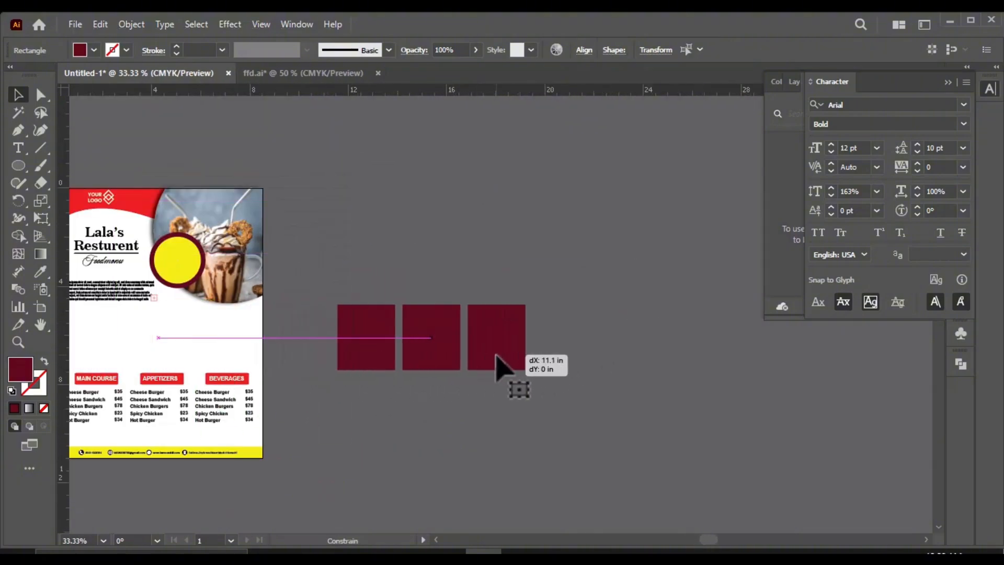
# Step: Copy the three food photos from the ffd.ai document into the flyer document near the maroon panels
pyautogui.click(331, 77)
pyautogui.scroll(-1, 680, 189)
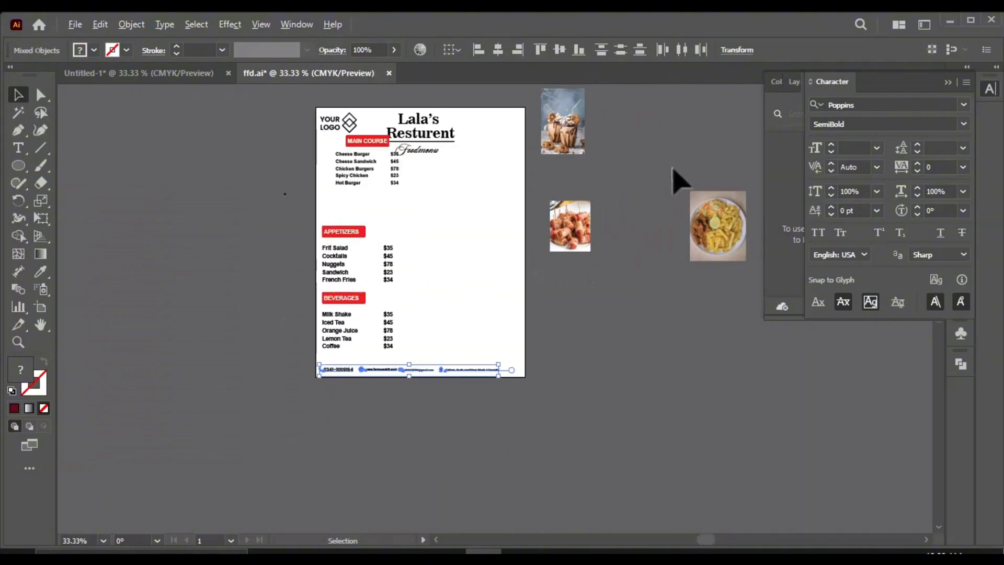
pyautogui.keyDown('shift'); pyautogui.click(575, 146); pyautogui.keyUp('shift')
pyautogui.moveTo(560, 146); pyautogui.dragTo(463, 360)
pyautogui.scroll(2, 554, 403)
# Step: Scale and position the fries plate photo to cover the third maroon panel
pyautogui.click(508, 285)
pyautogui.scroll(1, 507, 285)
pyautogui.moveTo(358, 174); pyautogui.dragTo(349, 162)
pyautogui.moveTo(433, 235); pyautogui.dragTo(448, 253)
pyautogui.hotkey('ctrl', '-')
# Step: Enlarge the bacon-wrapped sausage photo and move it over the middle maroon panel
pyautogui.click(252, 250)
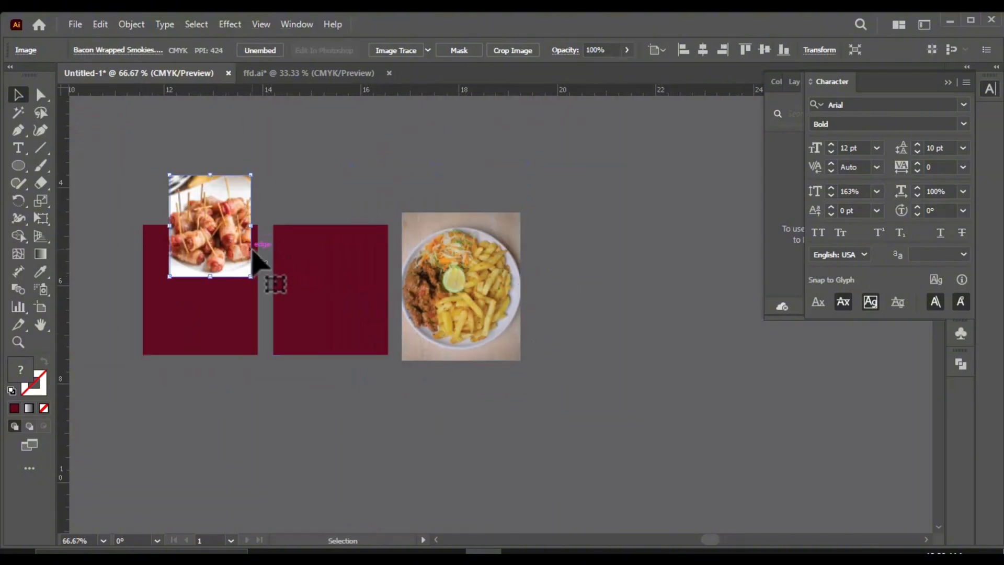
pyautogui.moveTo(255, 173); pyautogui.dragTo(314, 128)
pyautogui.moveTo(259, 188); pyautogui.dragTo(353, 273)
# Step: Move the milkshake photo over the first maroon panel and enlarge it to cover the panel
pyautogui.scroll(-2, 378, 286)
pyautogui.moveTo(299, 224); pyautogui.dragTo(294, 346)
pyautogui.scroll(2, 314, 373)
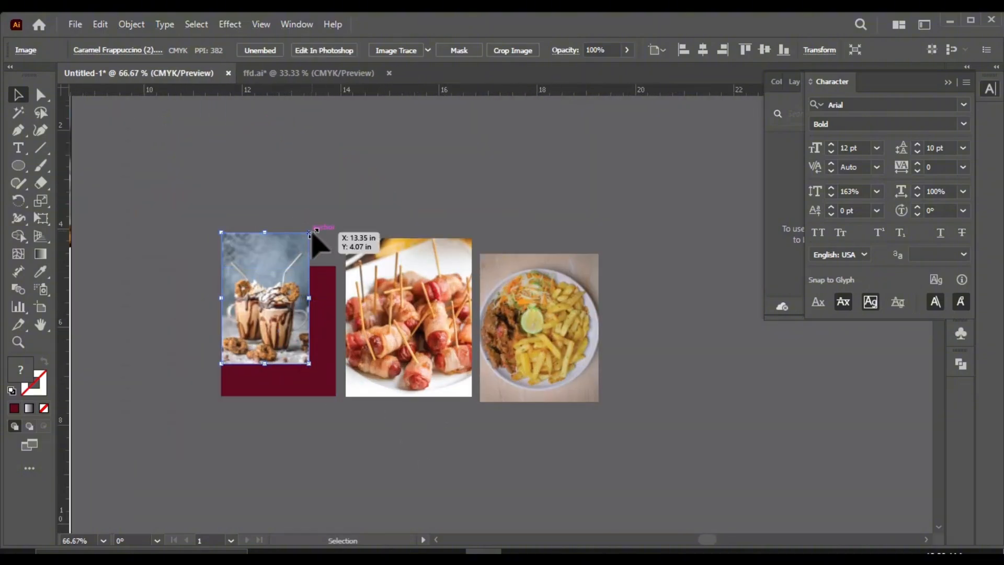
pyautogui.moveTo(312, 234); pyautogui.dragTo(347, 197)
pyautogui.moveTo(298, 277); pyautogui.dragTo(300, 316)
# Step: Bring the first maroon panel in front of the milkshake photo and centre the photo behind it
pyautogui.click(403, 415)
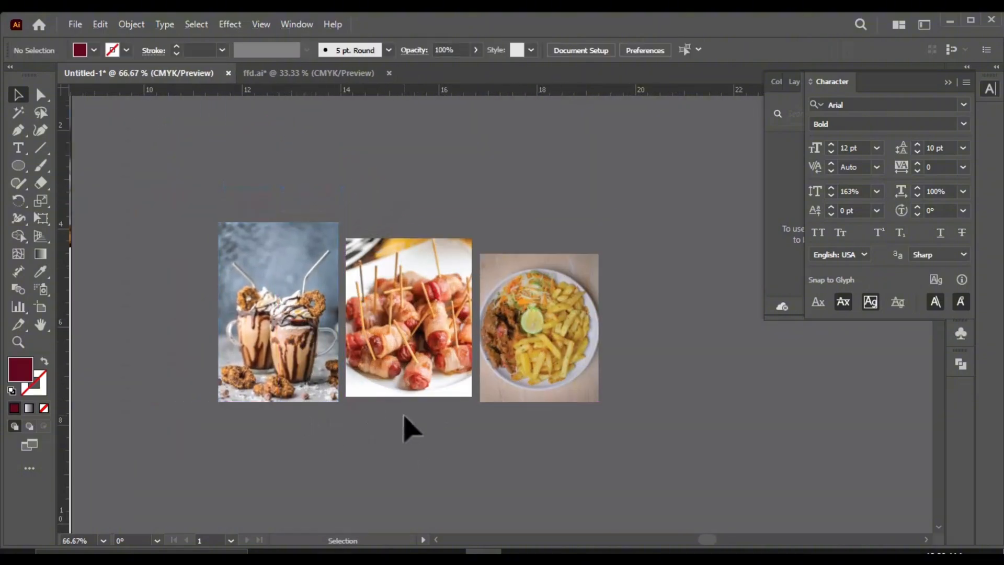
pyautogui.hotkey('ctrl', 'z')
pyautogui.rightClick(306, 386)
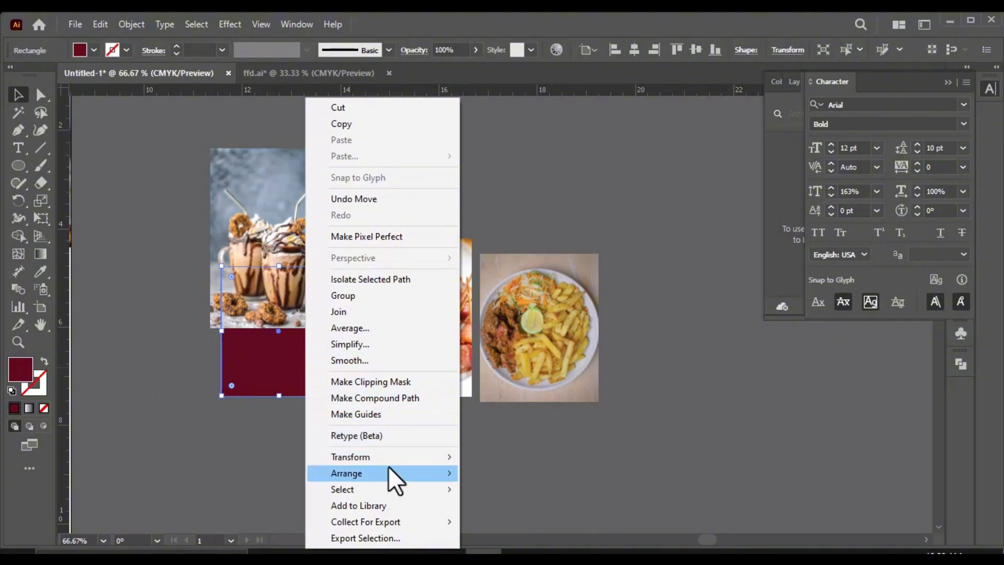
pyautogui.moveTo(389, 469)
pyautogui.click(502, 473)
pyautogui.moveTo(288, 226); pyautogui.dragTo(294, 272)
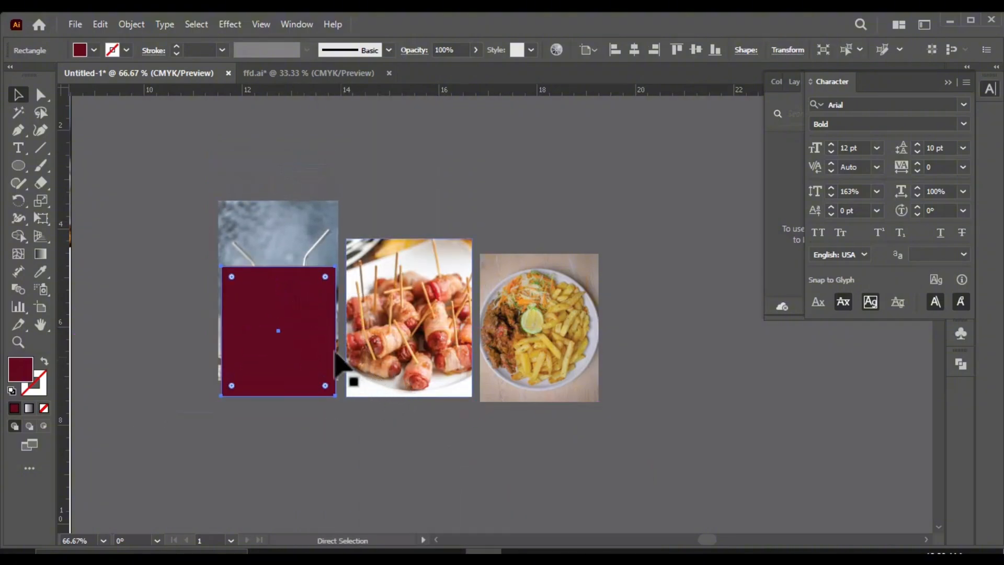
pyautogui.moveTo(303, 234); pyautogui.dragTo(304, 263)
pyautogui.click(480, 420)
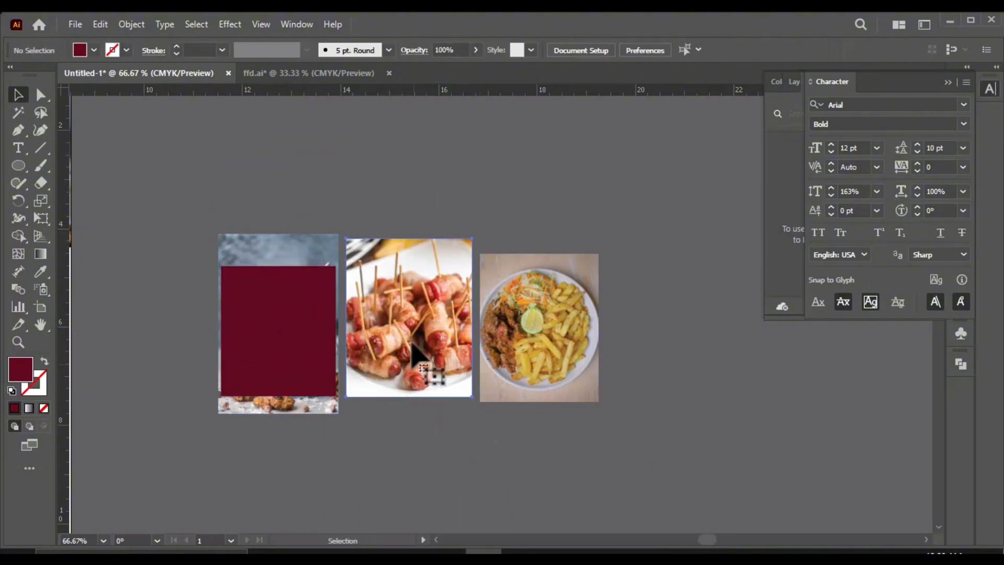
# Step: Bring the middle maroon panel in front of the sausage photo and reposition the photo behind it
pyautogui.moveTo(412, 347); pyautogui.dragTo(418, 395)
pyautogui.rightClick(408, 278)
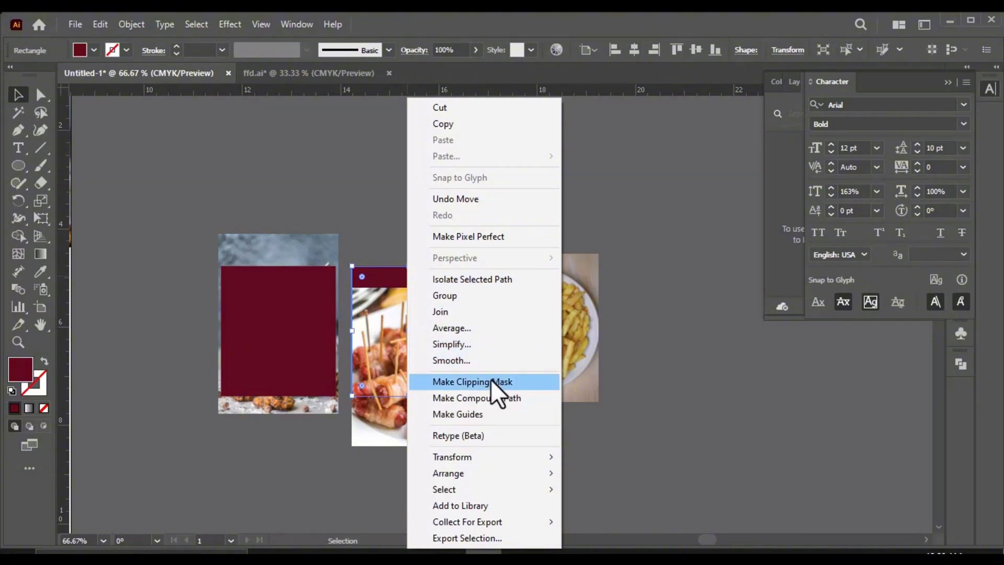
pyautogui.moveTo(464, 477)
pyautogui.click(538, 476)
pyautogui.moveTo(461, 441); pyautogui.dragTo(450, 389)
# Step: Shift the fries photo aside and bring the third maroon panel in front of it
pyautogui.moveTo(523, 373); pyautogui.dragTo(553, 352)
pyautogui.rightClick(526, 312)
pyautogui.moveTo(600, 478)
pyautogui.click(707, 476)
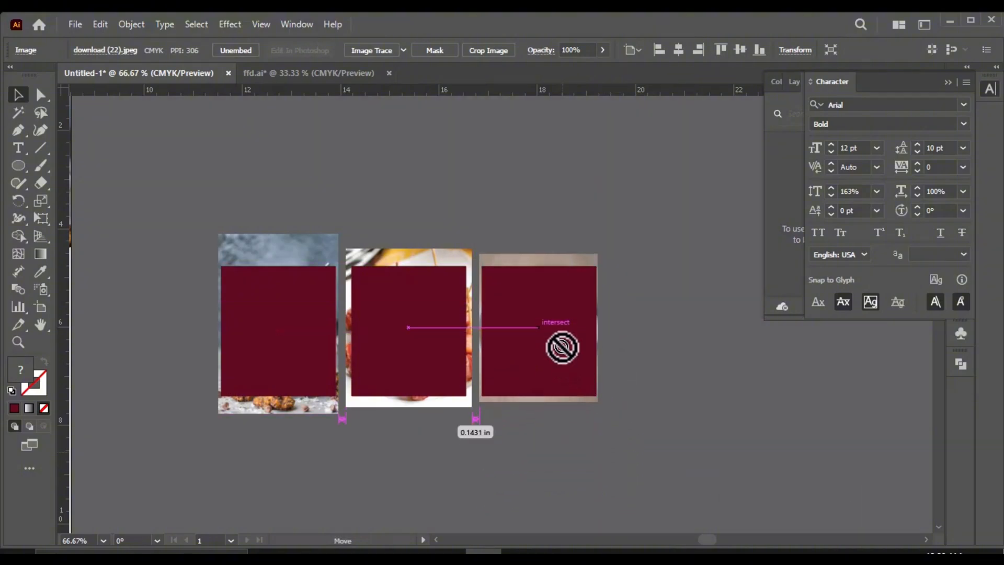
# Step: Position the fries photo behind the third maroon panel so that it covers the panel
pyautogui.moveTo(562, 347); pyautogui.dragTo(562, 349)
pyautogui.click(617, 478)
pyautogui.moveTo(585, 470); pyautogui.dragTo(583, 369)
pyautogui.click(591, 435)
pyautogui.scroll(-1, 419, 367)
pyautogui.scroll(1, 352, 361)
# Step: Clip the milkshake photo to the first maroon panel with a clipping mask
pyautogui.click(320, 273)
pyautogui.keyDown('shift'); pyautogui.click(318, 249); pyautogui.keyUp('shift')
pyautogui.rightClick(317, 251)
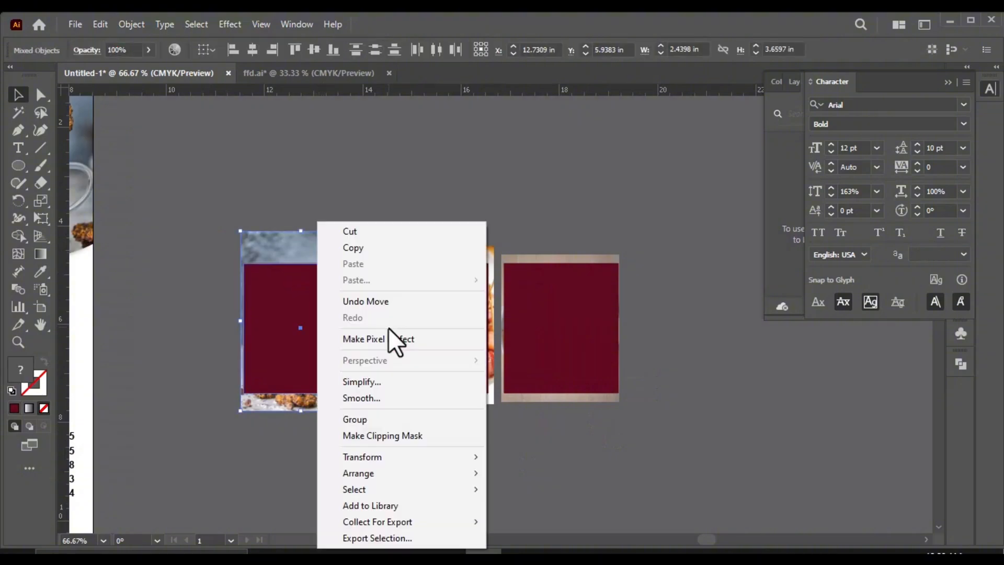
pyautogui.click(401, 435)
# Step: Make a clipping mask from the middle maroon panel and the sausage photo
pyautogui.moveTo(427, 464); pyautogui.dragTo(429, 278)
pyautogui.rightClick(429, 278)
pyautogui.click(424, 488)
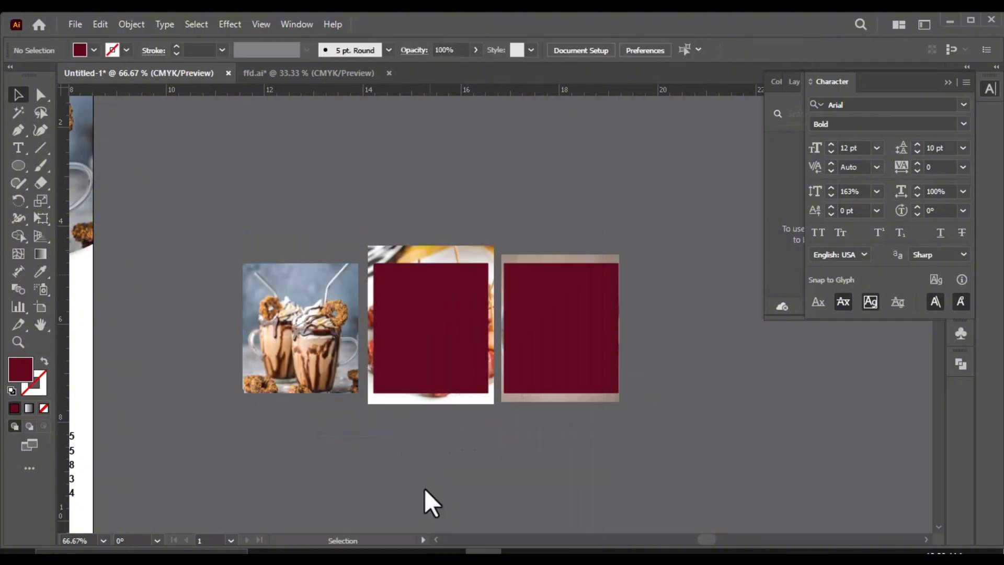
pyautogui.rightClick(445, 328)
pyautogui.click(523, 435)
# Step: Mask the fries photo with the third maroon panel using a clipping mask
pyautogui.rightClick(550, 331)
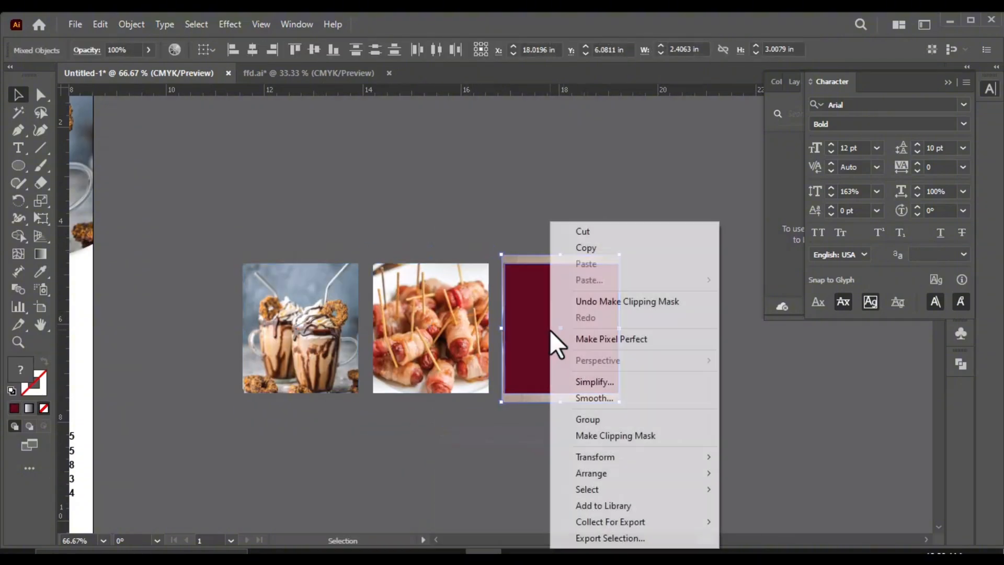
pyautogui.click(594, 435)
pyautogui.click(470, 436)
# Step: Move the three masked food photos onto the flyer, placing them in a row above the category headings
pyautogui.scroll(-2, 557, 417)
pyautogui.moveTo(539, 393); pyautogui.dragTo(319, 391)
pyautogui.scroll(-1, 460, 387)
pyautogui.scroll(1, 141, 394)
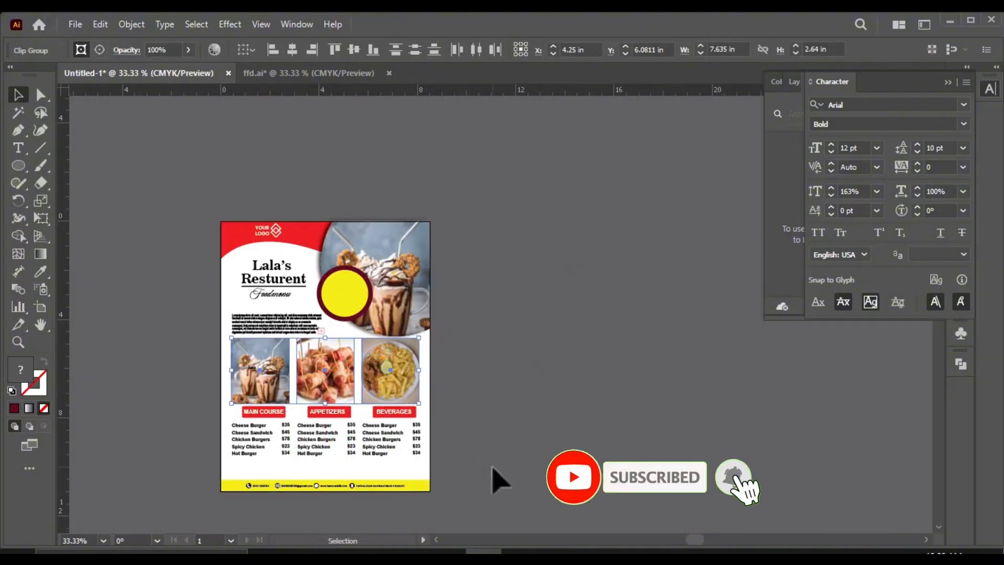
pyautogui.scroll(3, 250, 337)
pyautogui.scroll(-3, 251, 373)
pyautogui.click(510, 495)
pyautogui.scroll(-1, 342, 324)
pyautogui.scroll(2, 349, 462)
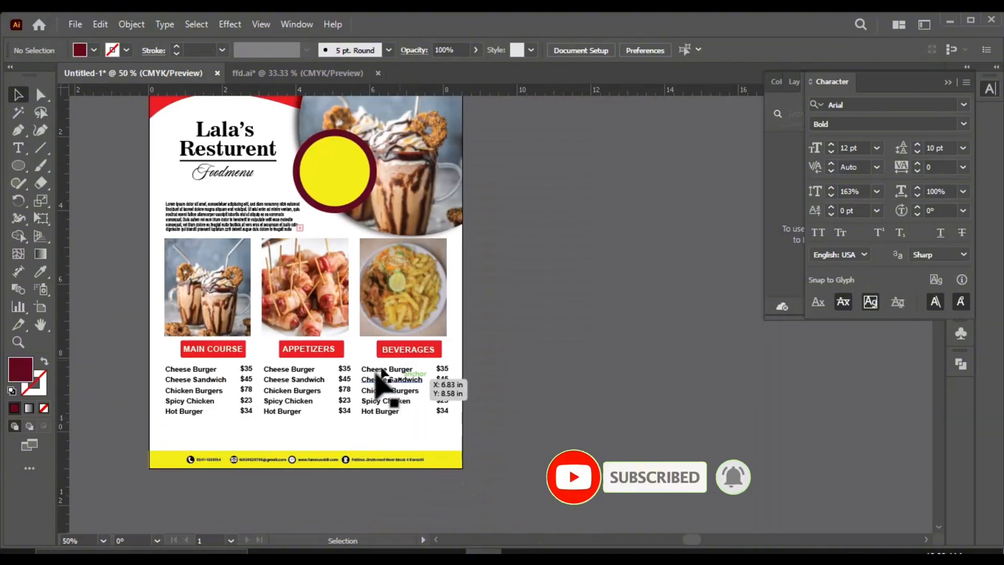
pyautogui.scroll(1, 366, 429)
pyautogui.scroll(1, 263, 336)
pyautogui.scroll(-3, 493, 314)
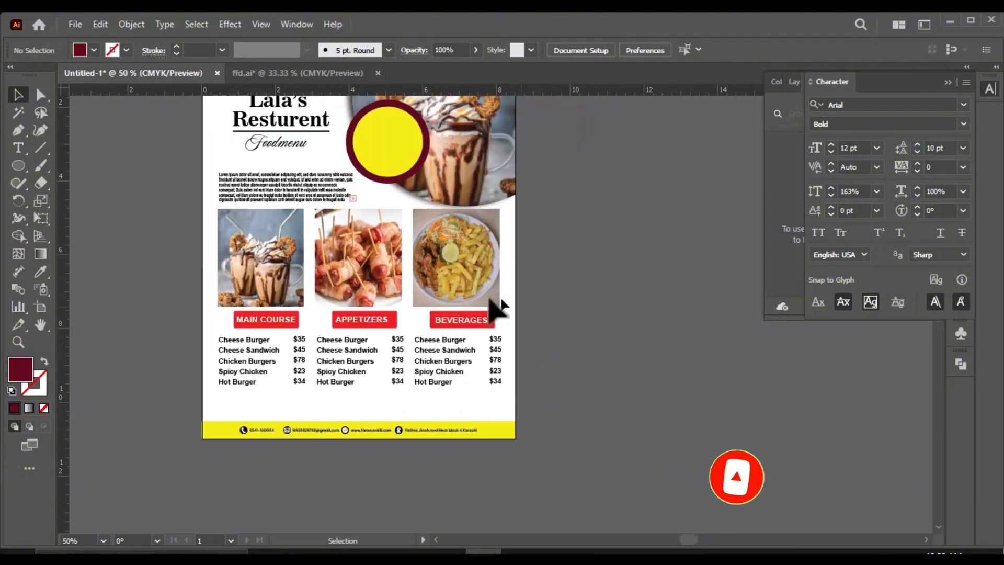